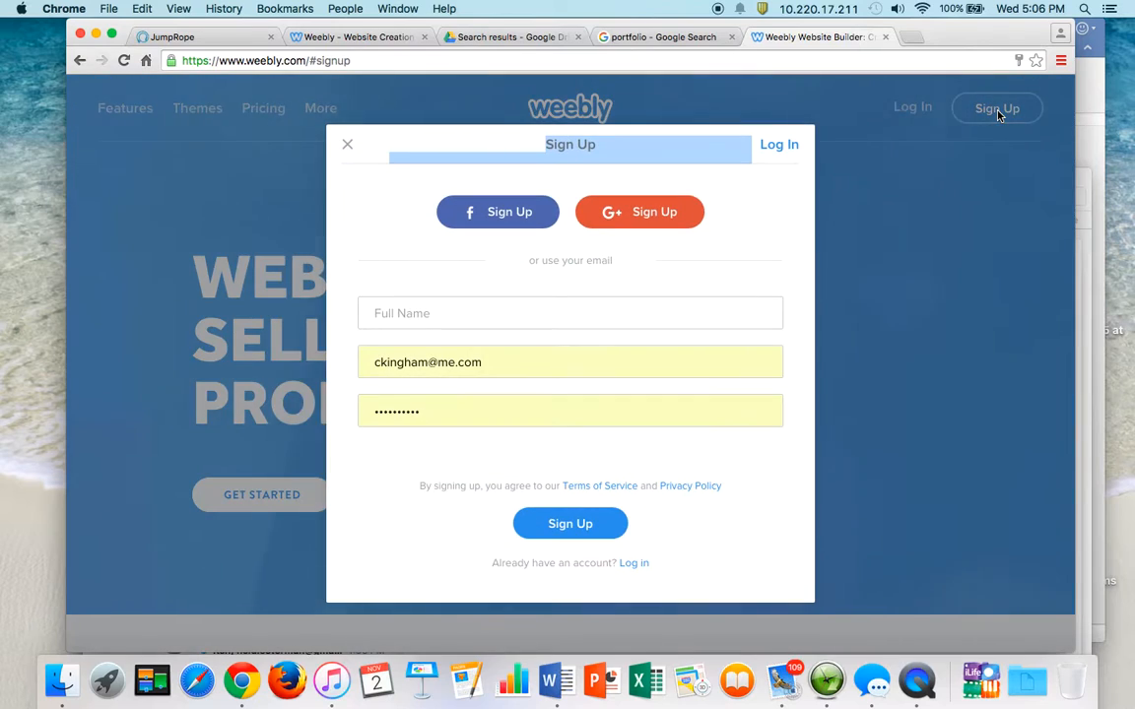
- Clear the autofilled e-mail address and enter the full name in the sign-up form
left_click_drag(547, 359, 293, 350)
key("BackSpace")
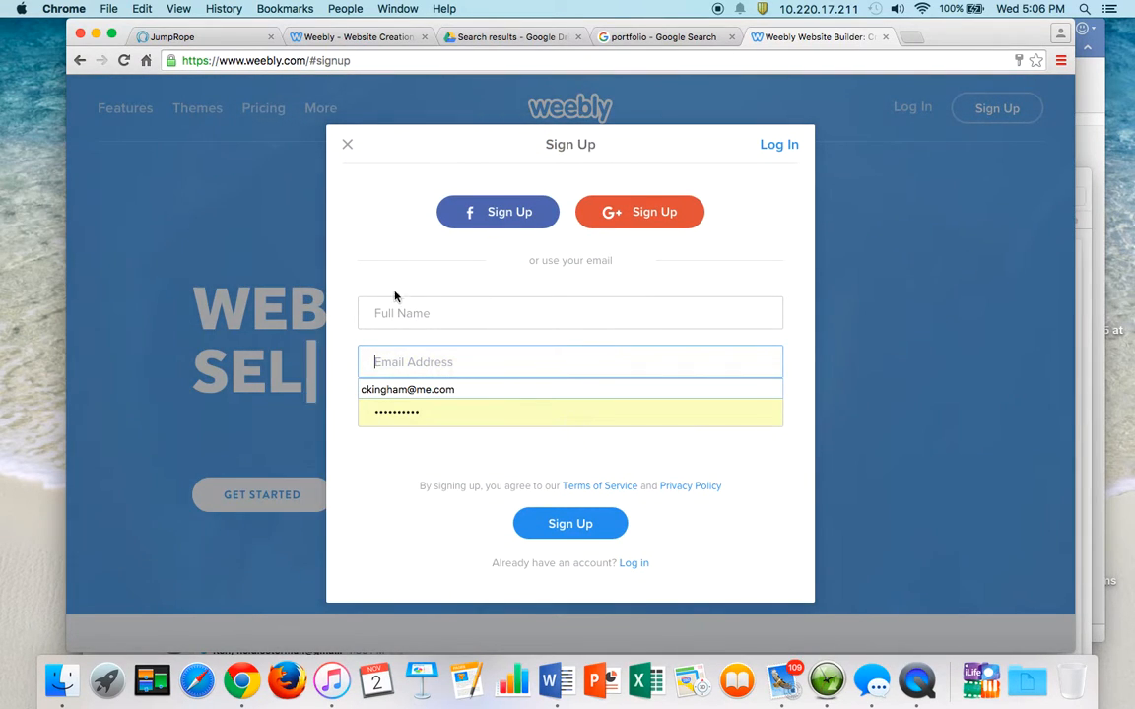
left_click(430, 309)
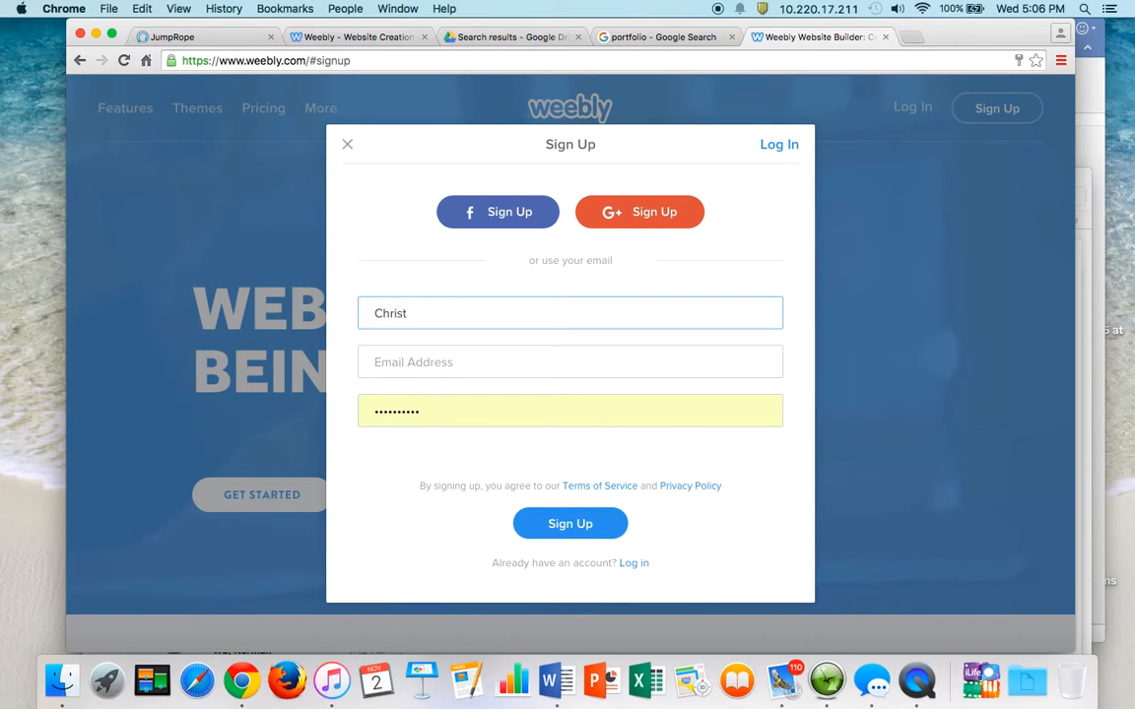
key("Tab")
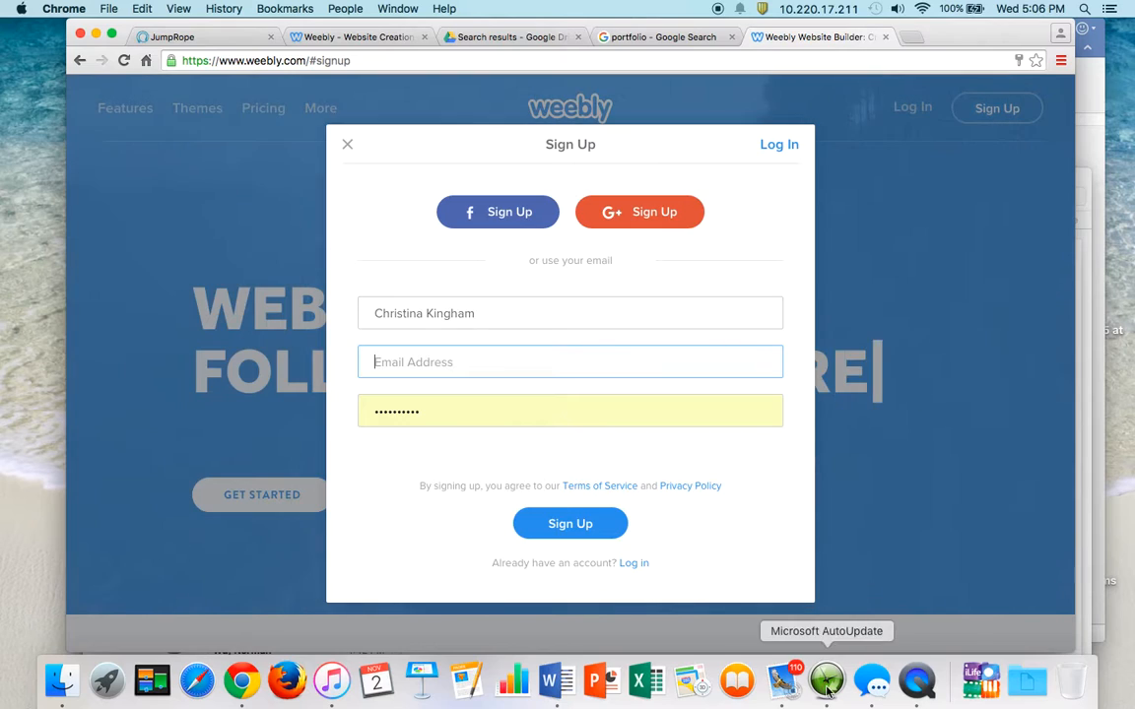
- Quit the Mail app and enter the school e-mail address
right_click(788, 692)
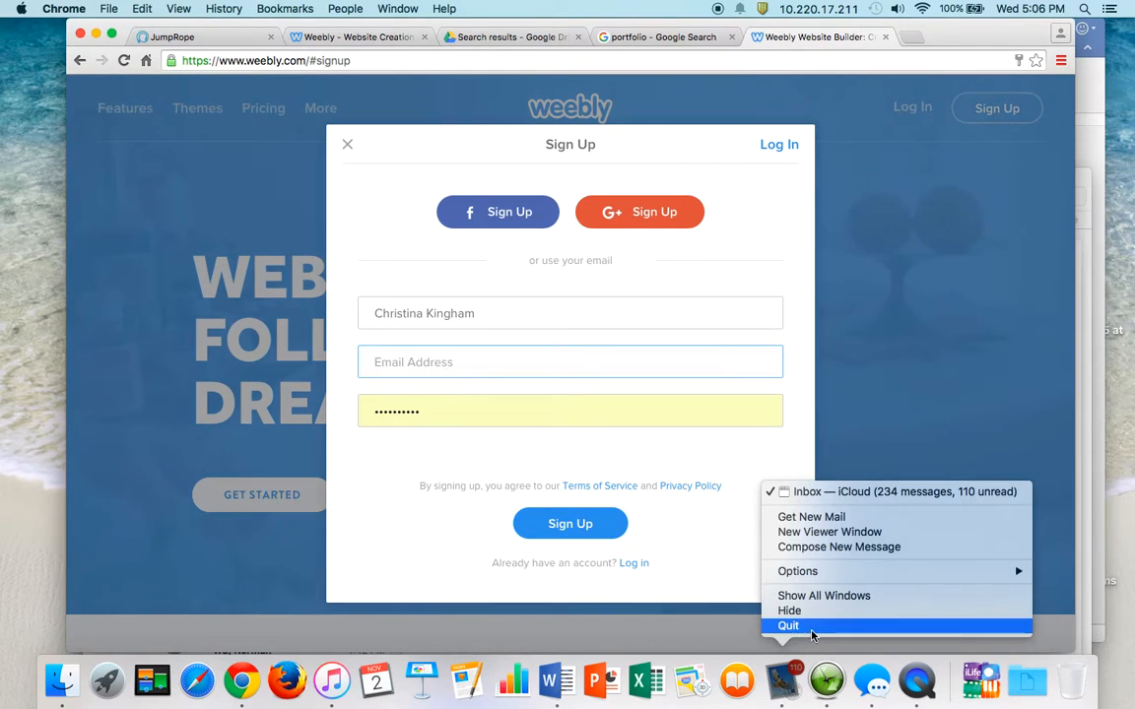
left_click(783, 623)
left_click(576, 359)
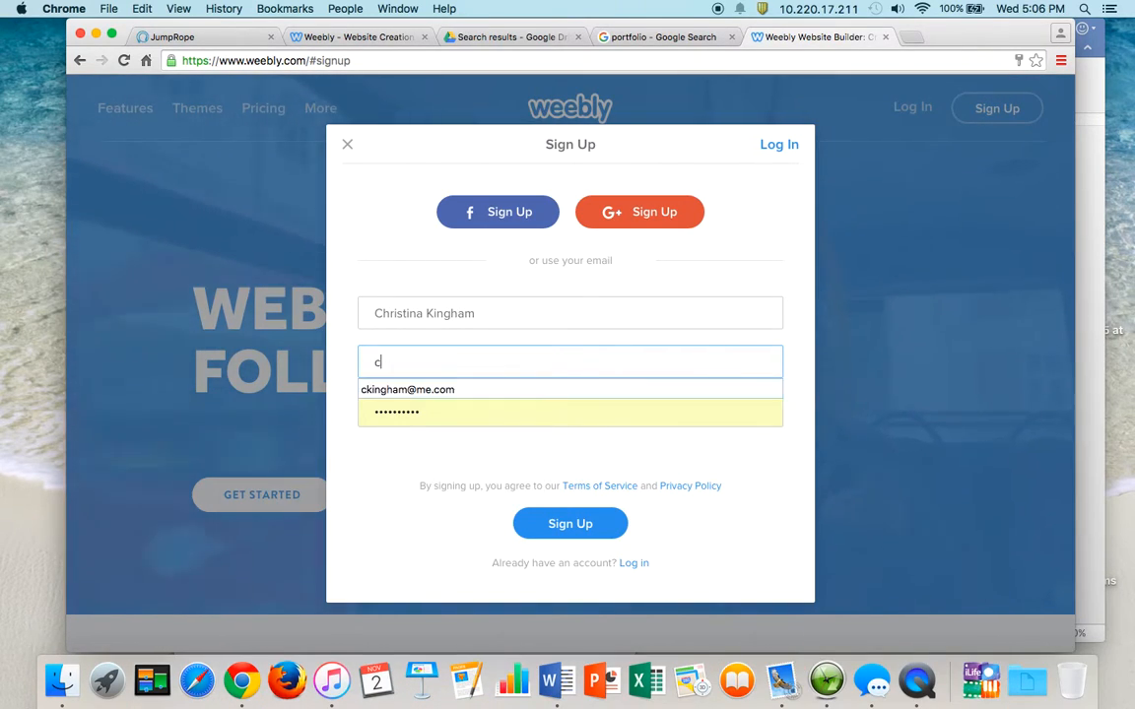
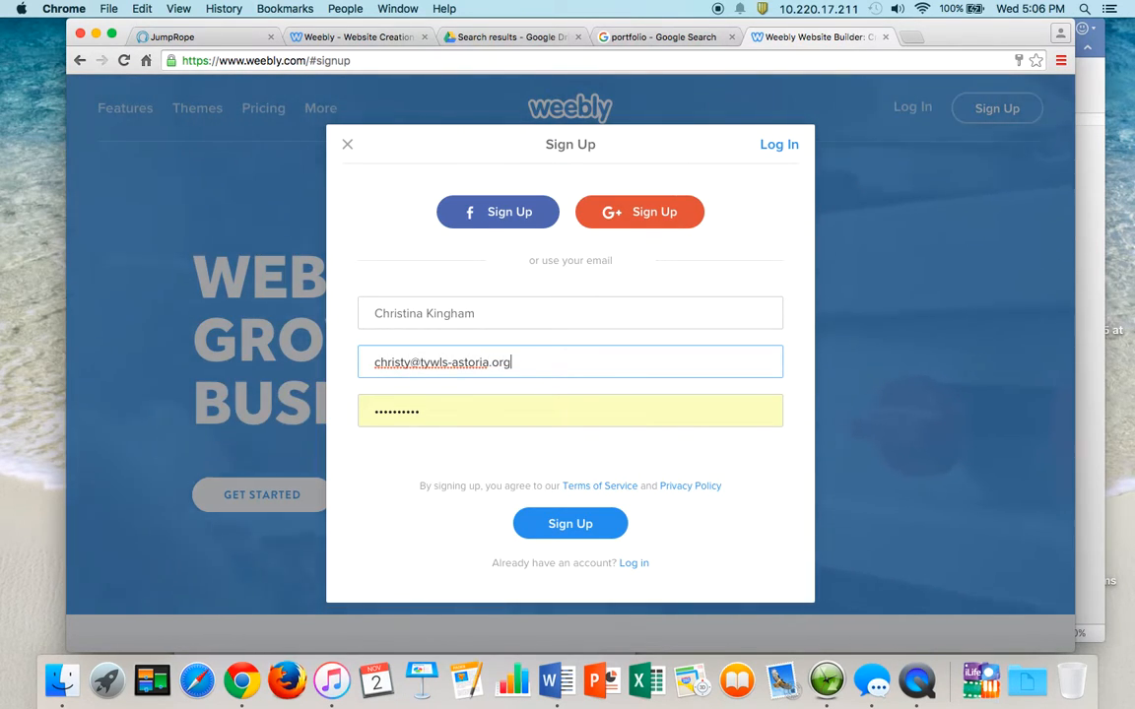
- Enter a new account password and submit the sign-up form
key("Tab")
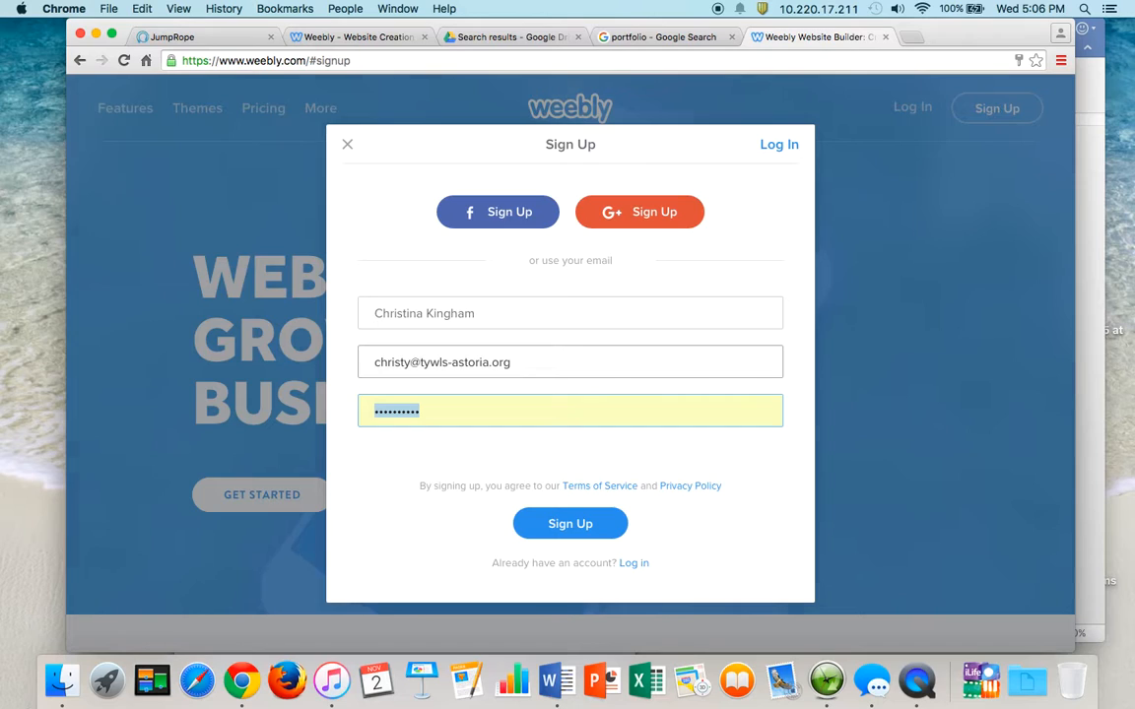
type("c")
key("BackSpace")
type("•••••")
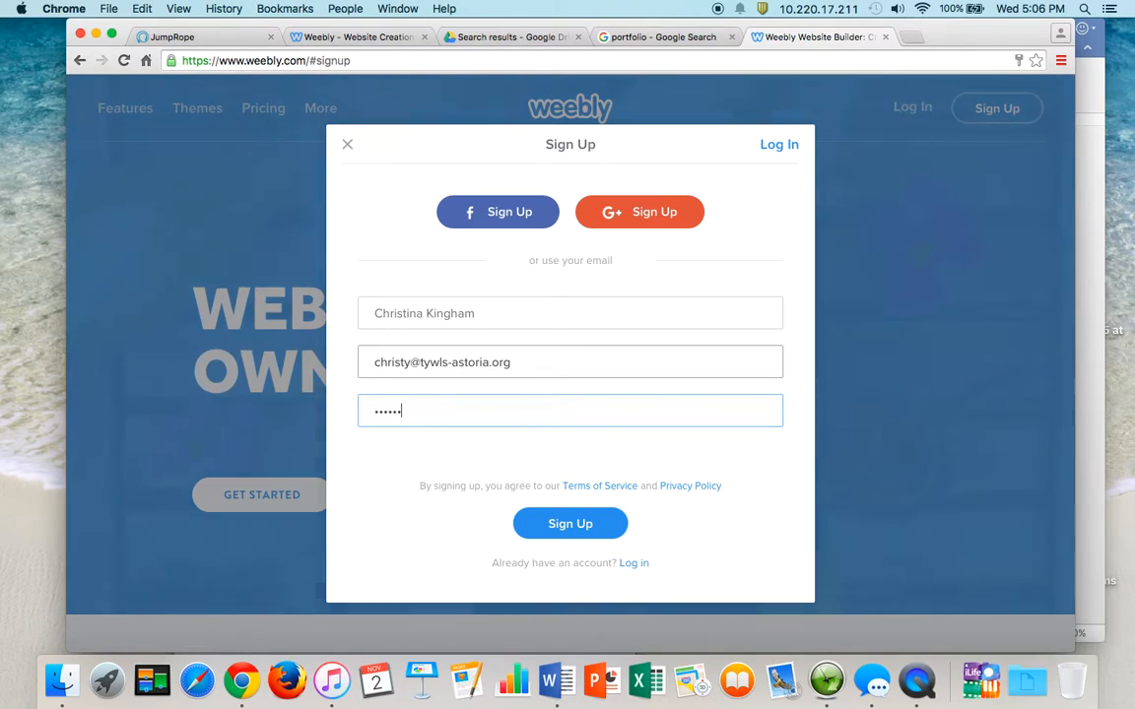
left_click(589, 529)
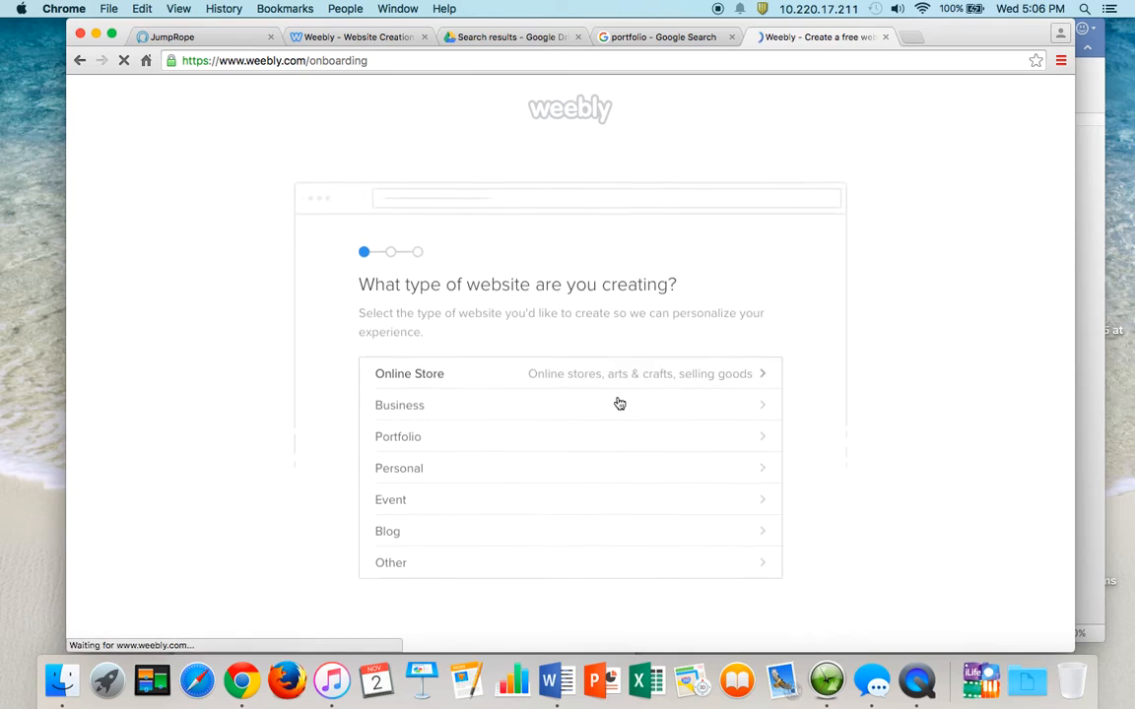
- Dismiss the save-password offer and choose Portfolio as the website type
scroll(845, 349, "down", 1)
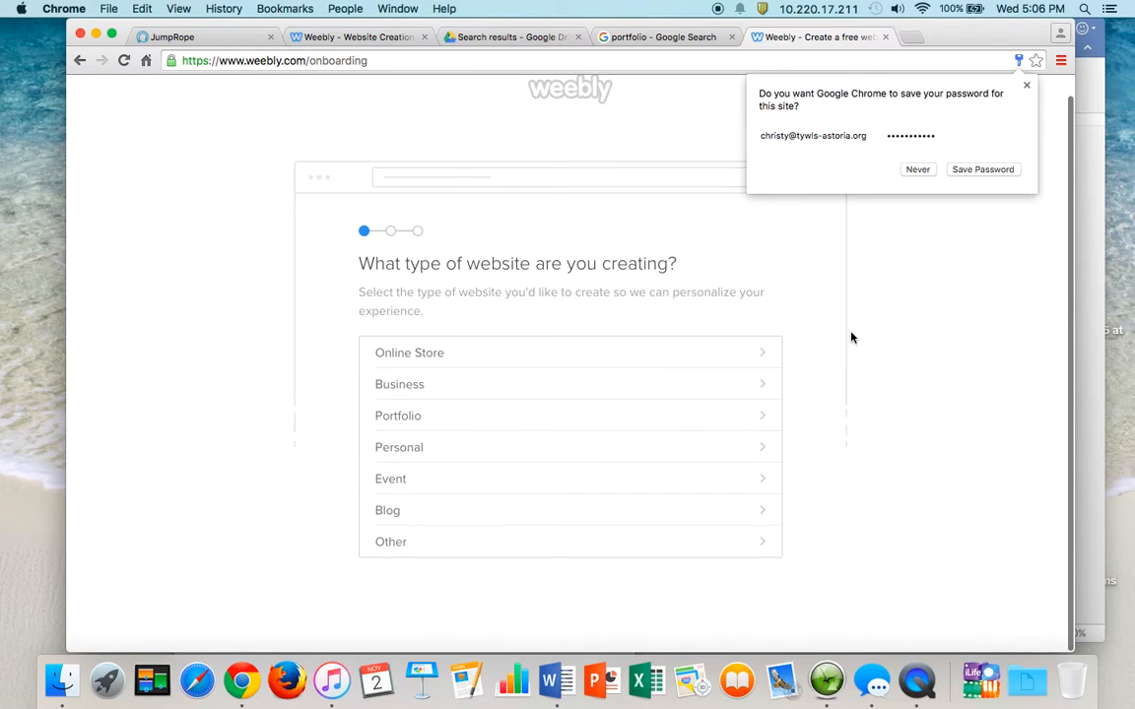
left_click(1026, 86)
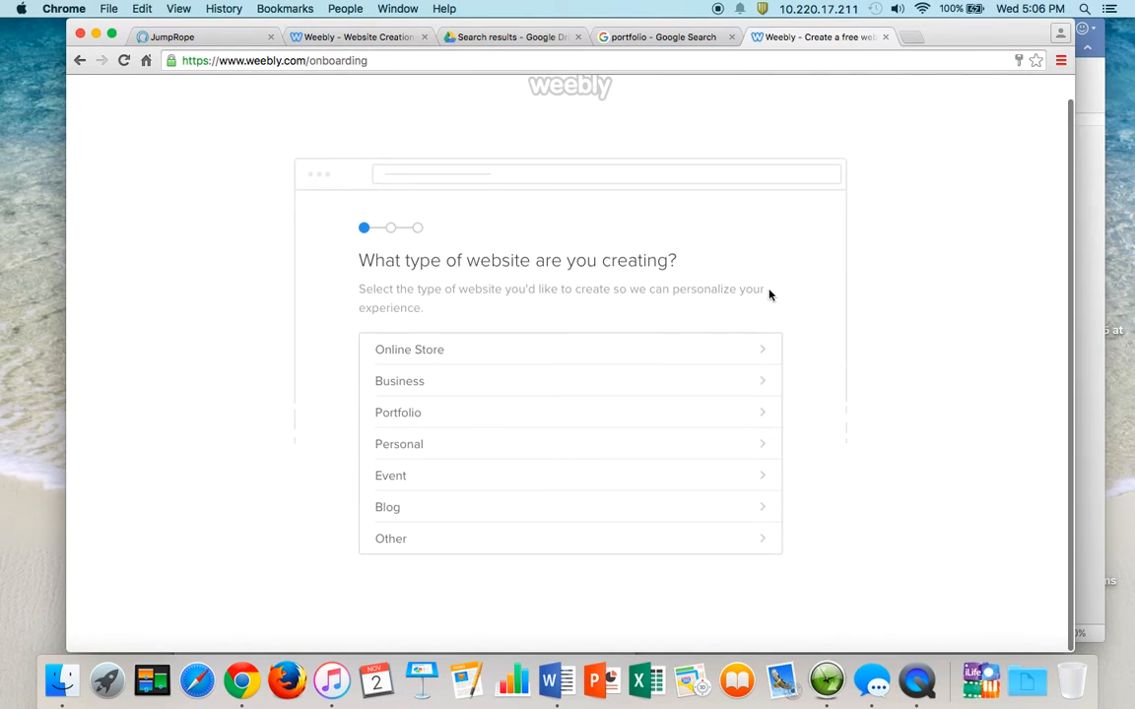
left_click(558, 414)
- Replace the prefilled site name with the owner's name followed by 'TYWLS Porfolio'
left_click(559, 405)
left_click_drag(558, 406, 392, 391)
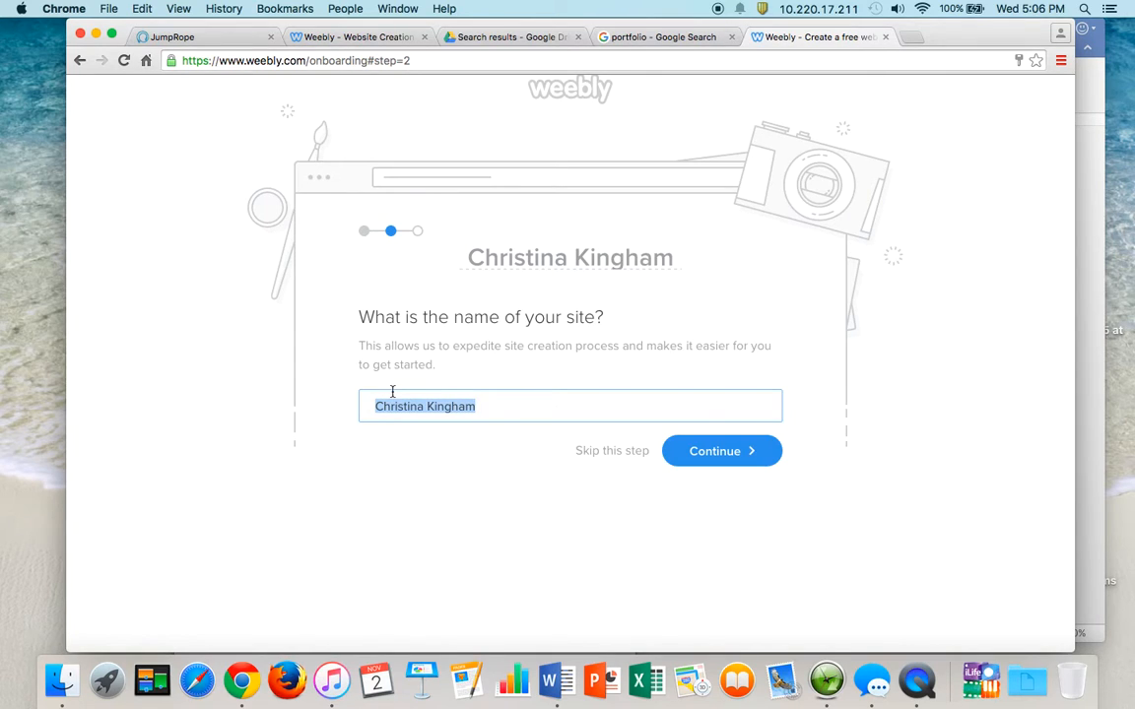
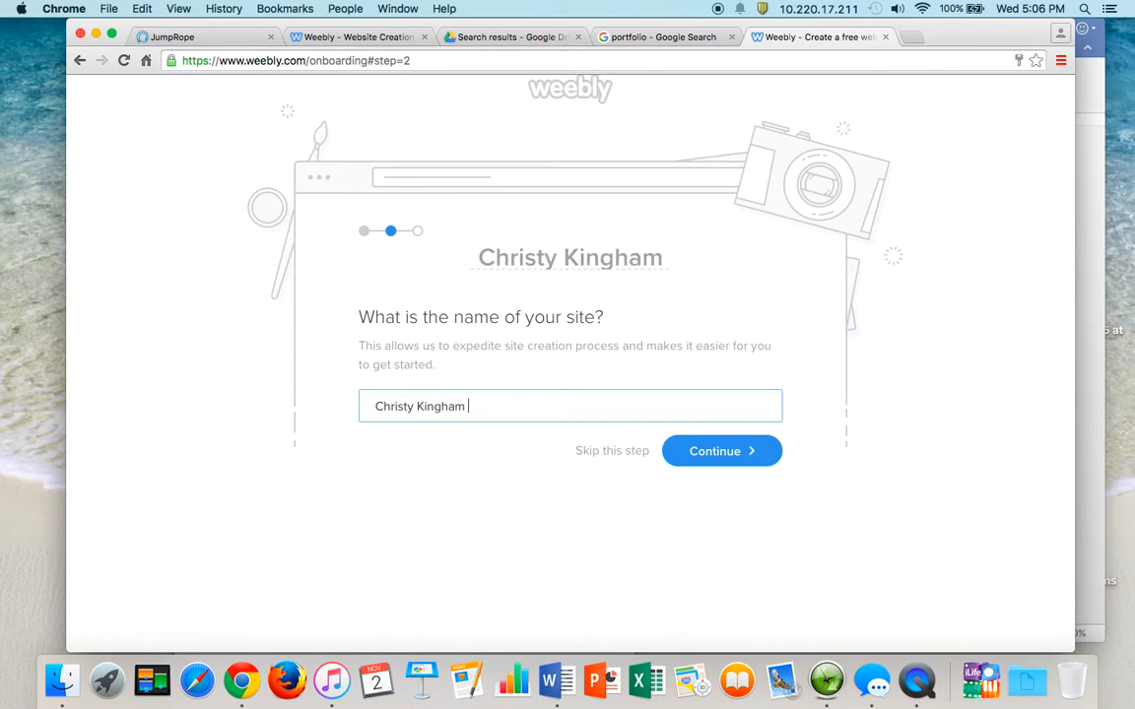
type("TYWLS")
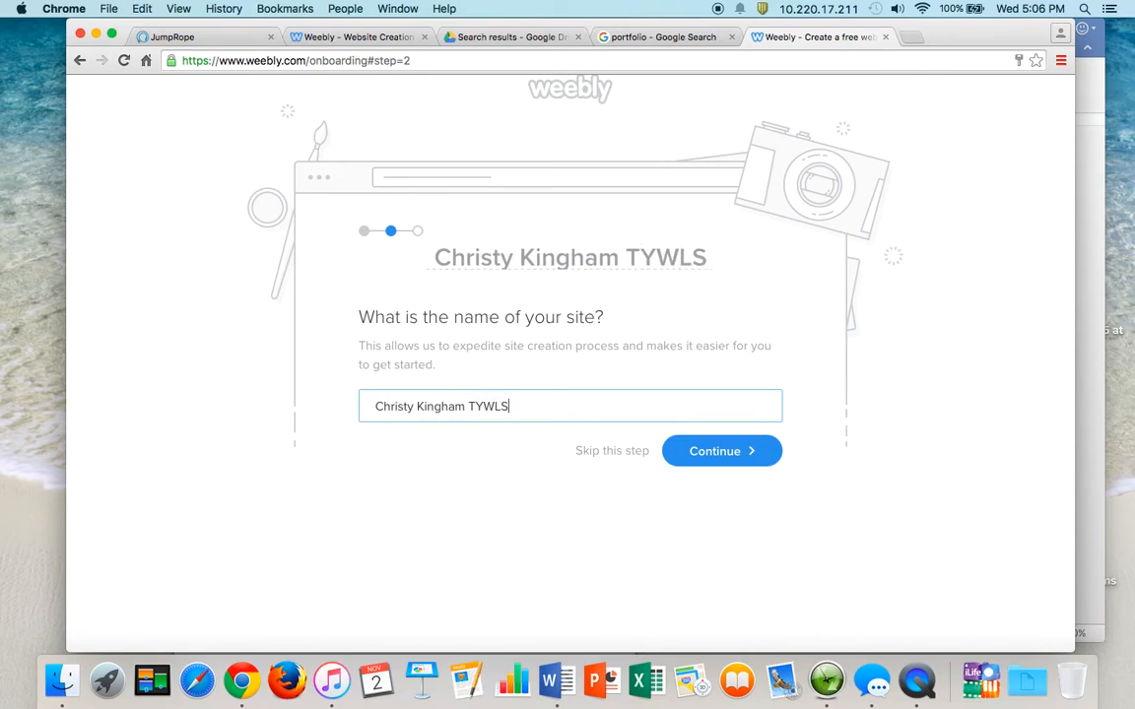
type(" Porfolio")
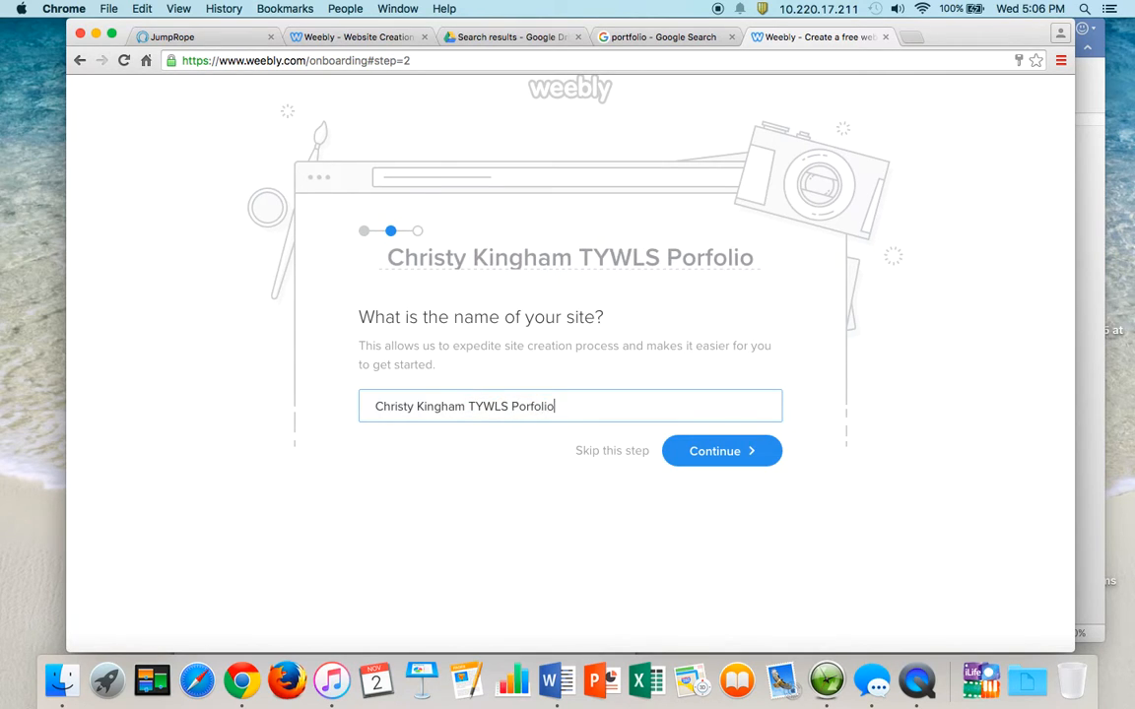
- Preview the 'Designing the Right Typography' portfolio theme and start editing with it
left_click(767, 449)
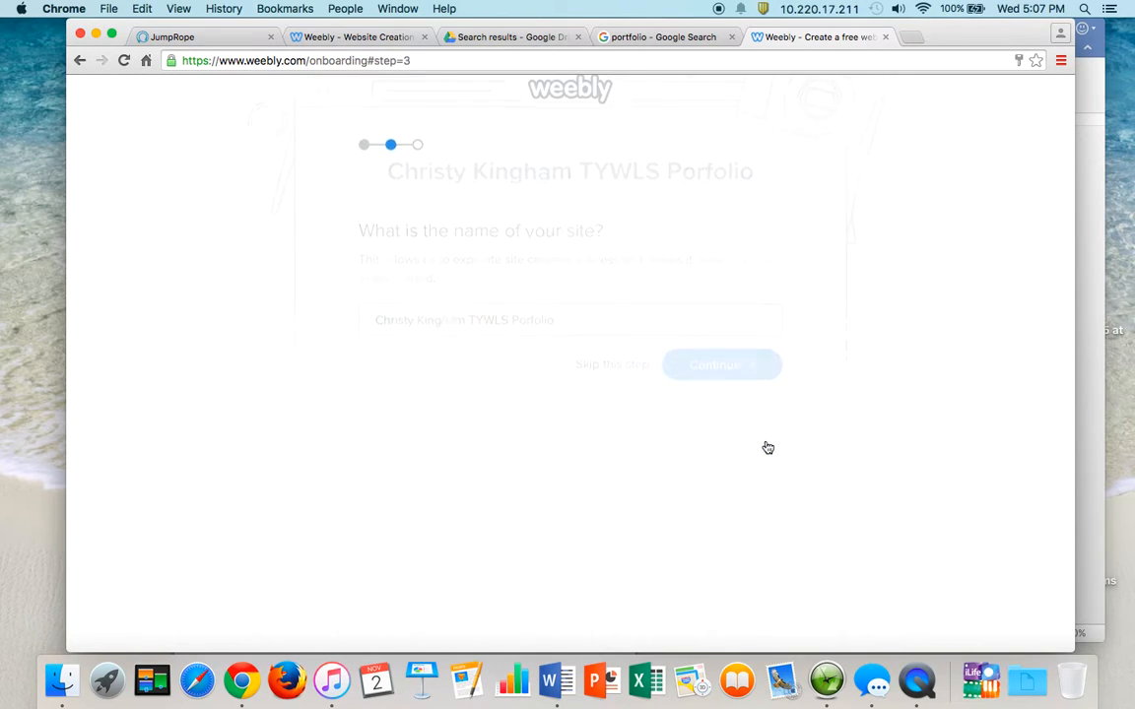
scroll(767, 448, "down", 5)
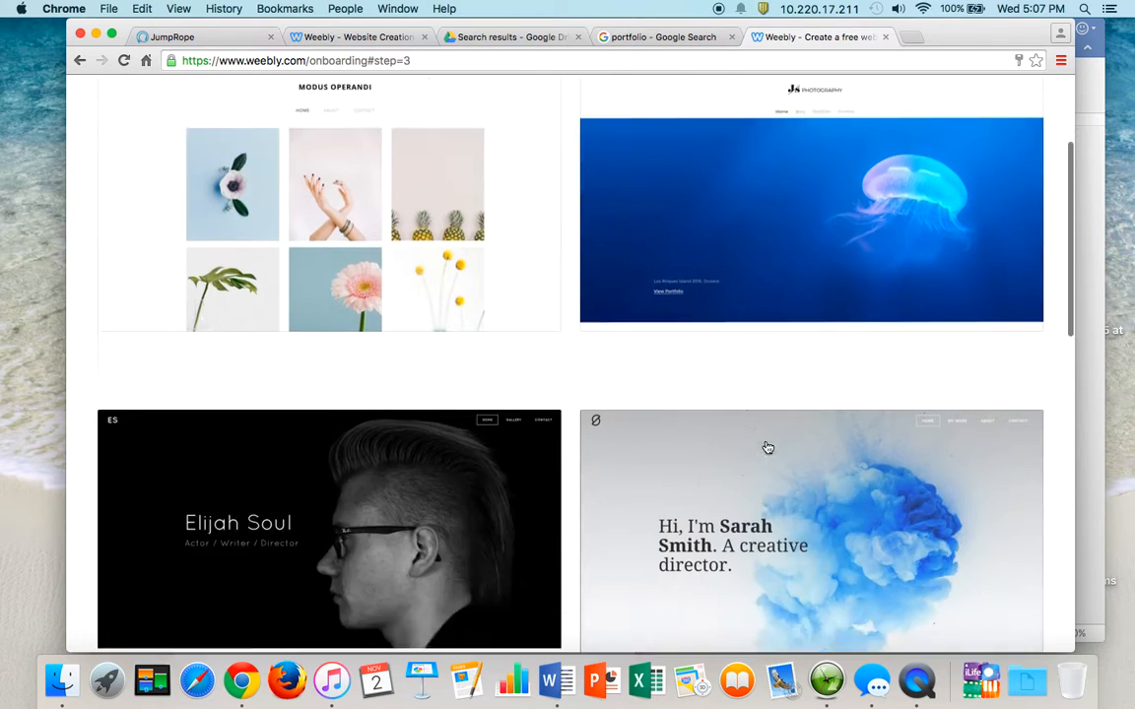
scroll(767, 448, "down", 8)
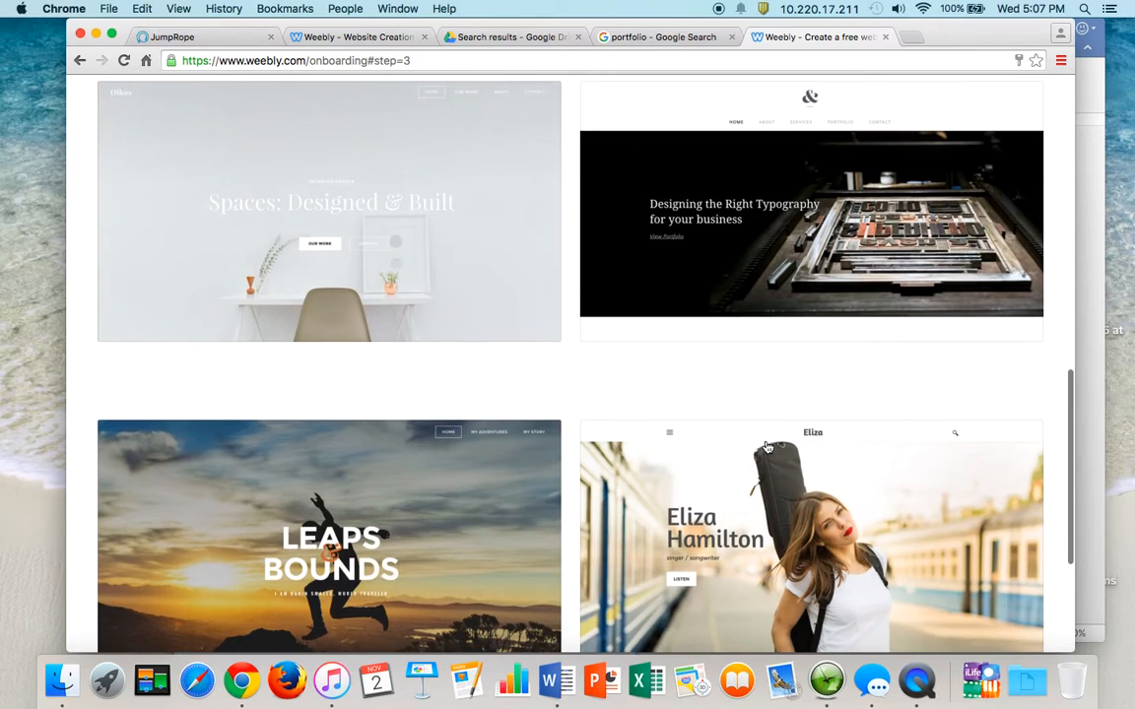
mouse_move(473, 231)
scroll(477, 231, "down", 4)
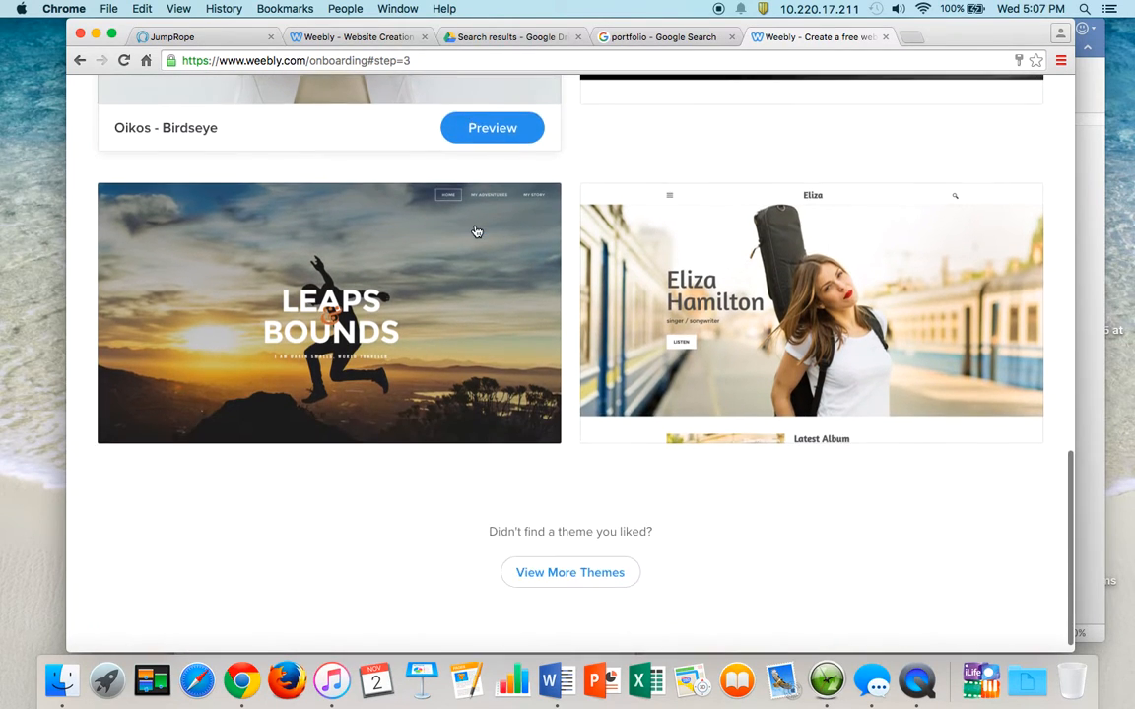
scroll(477, 231, "up", 6)
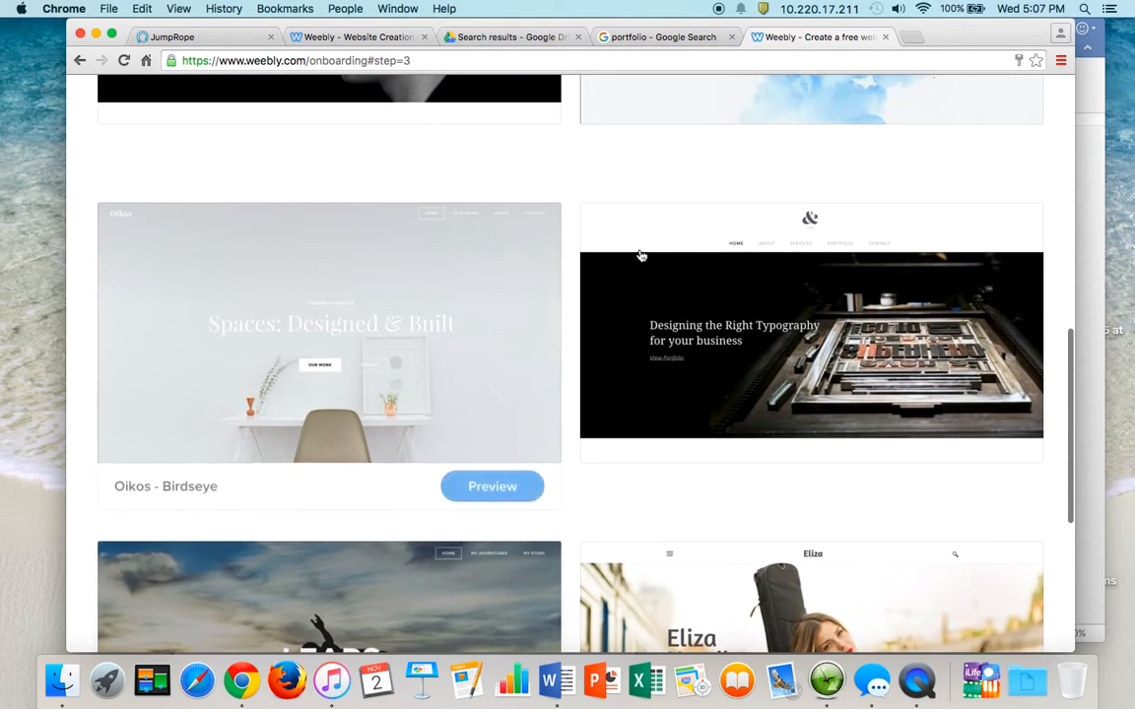
left_click(675, 268)
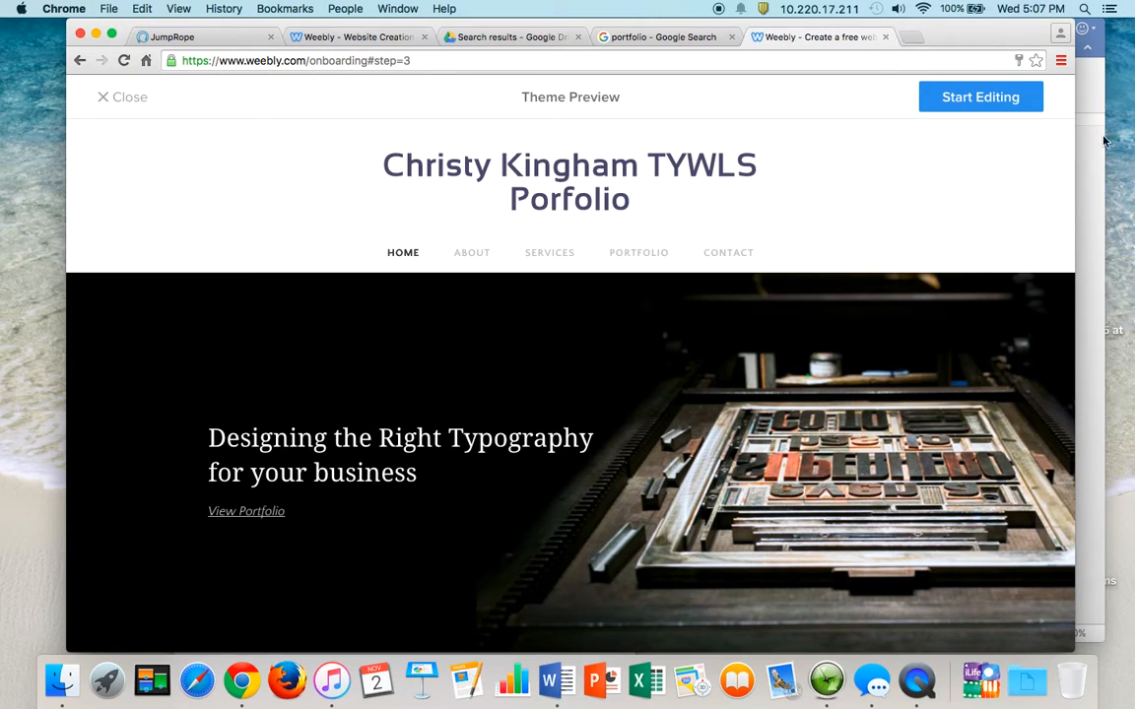
left_click(975, 101)
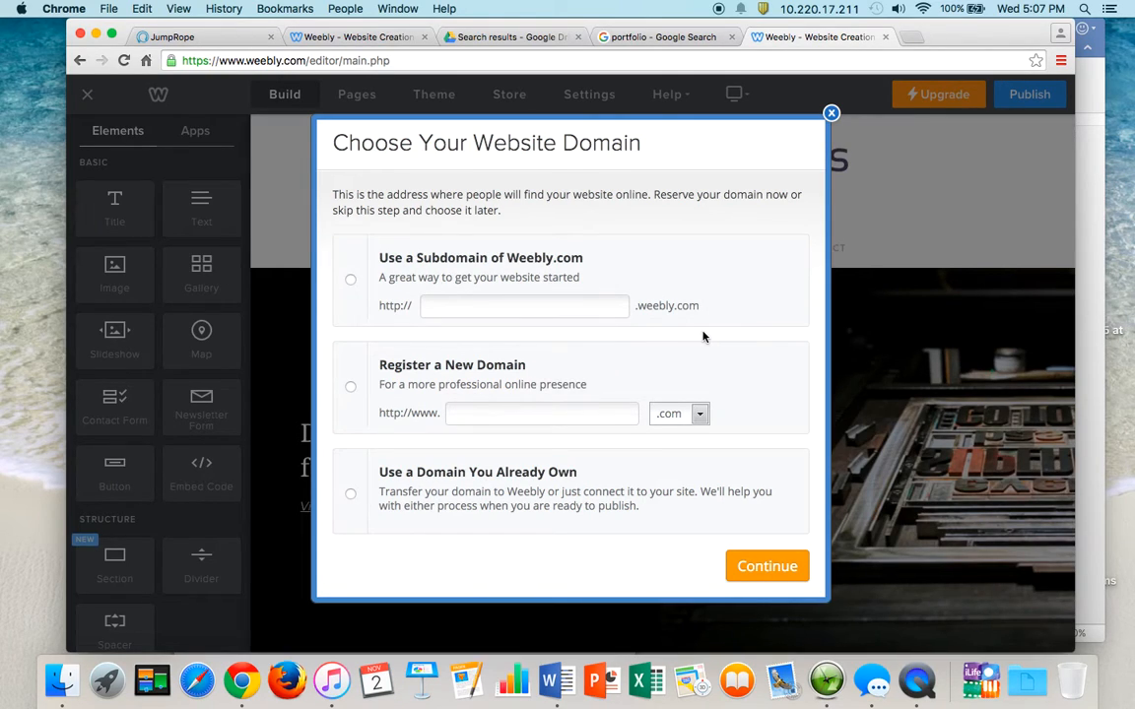
- Use a free weebly.com subdomain made of the owner's name plus 'portfolio'
left_click(536, 307)
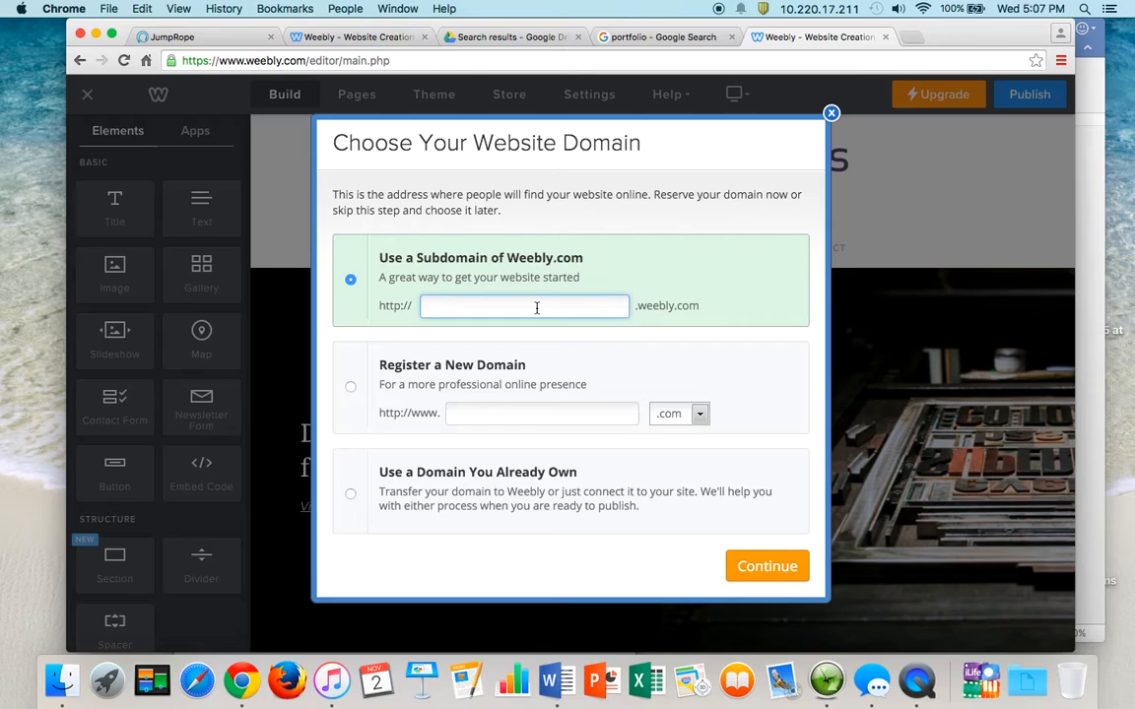
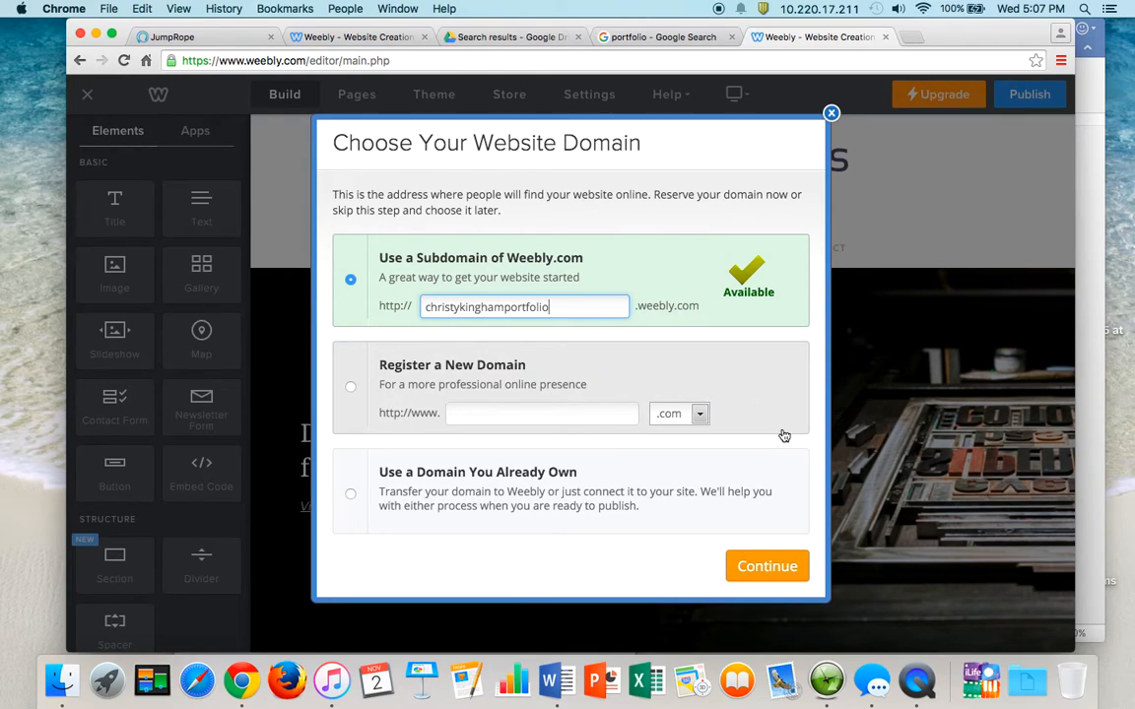
left_click(767, 566)
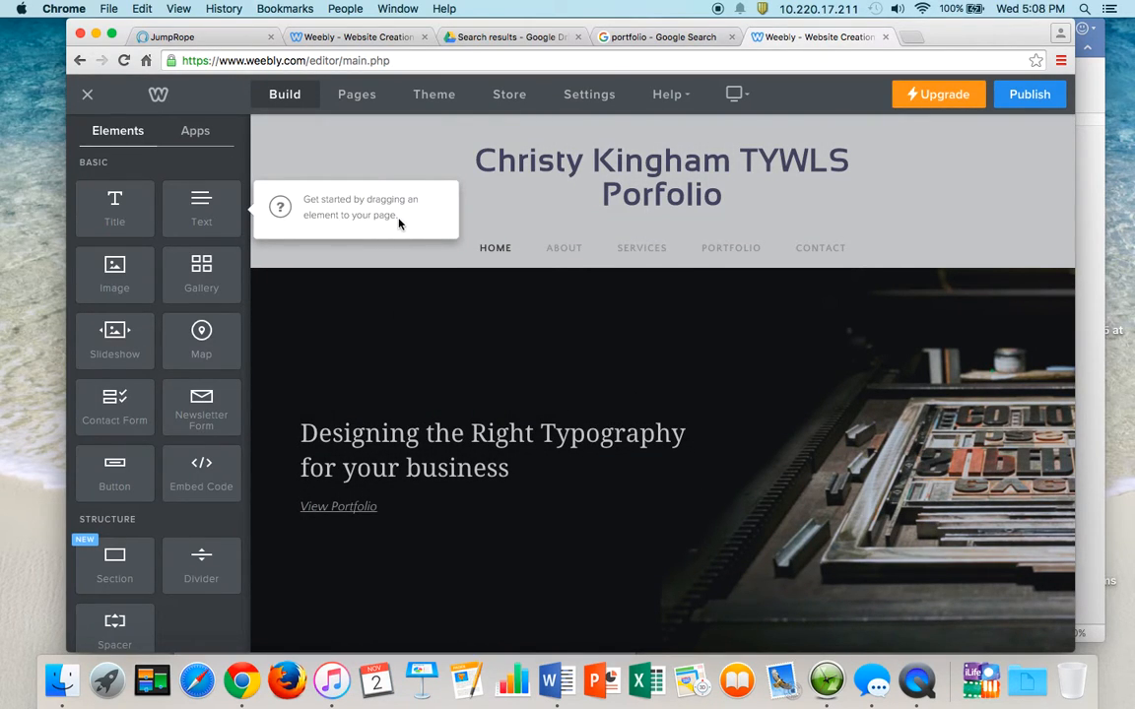
- Delete the Services page from the site's page list
left_click(311, 164)
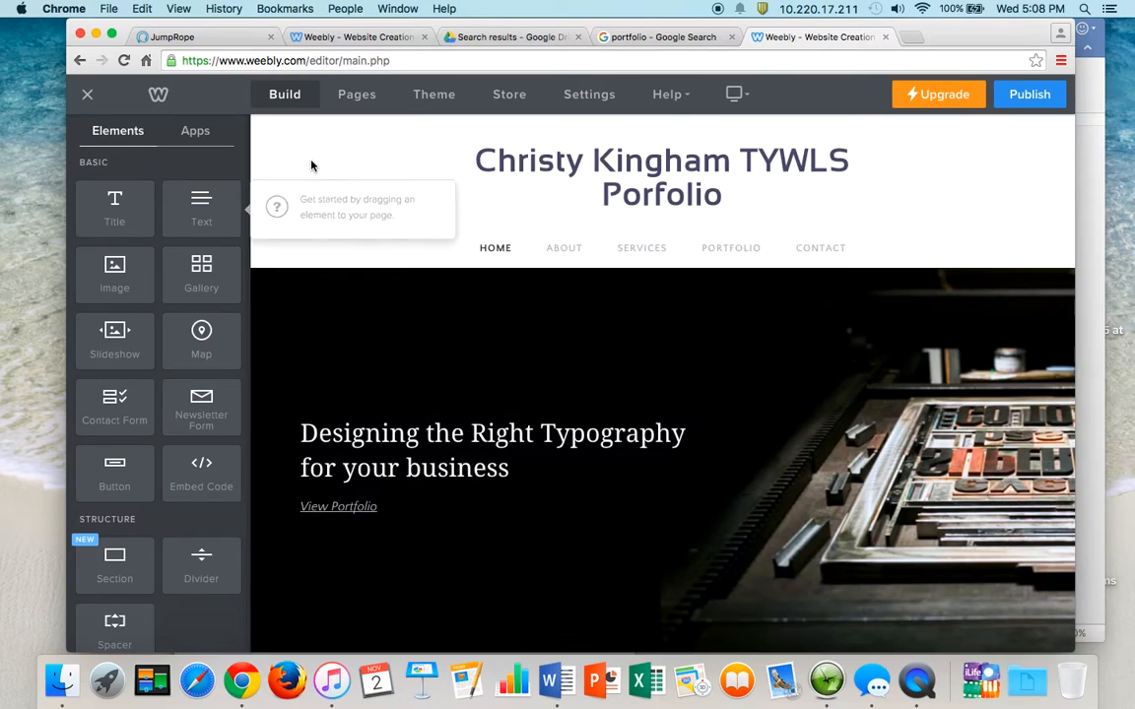
left_click(565, 250)
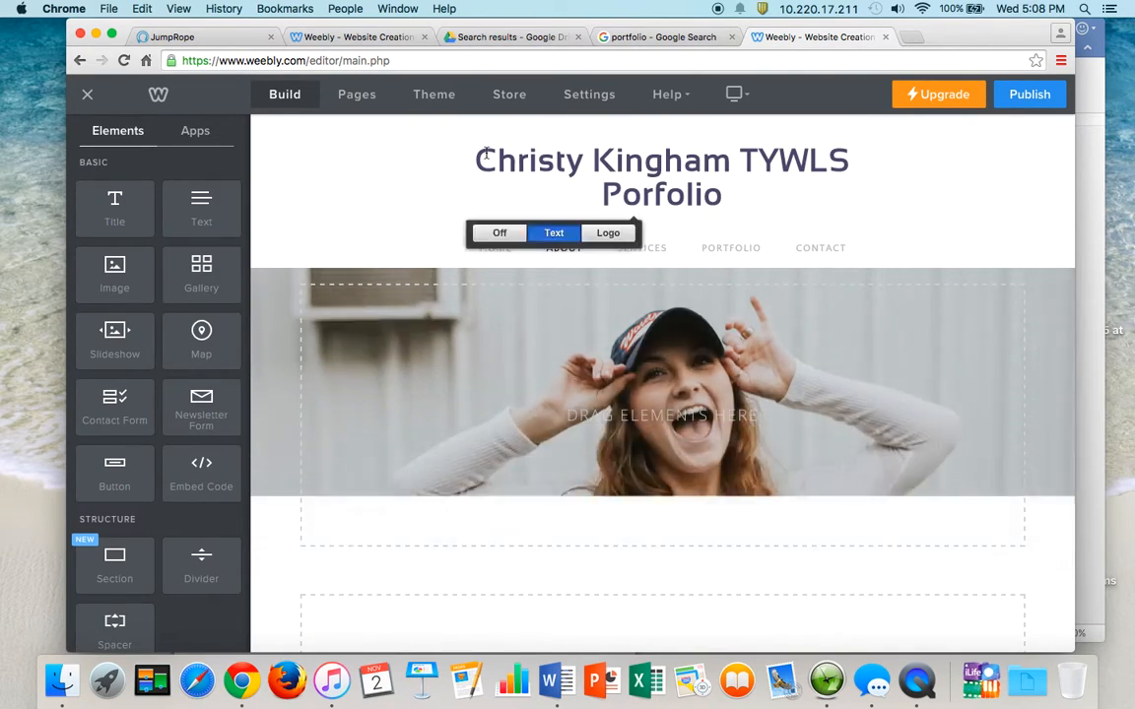
left_click(361, 96)
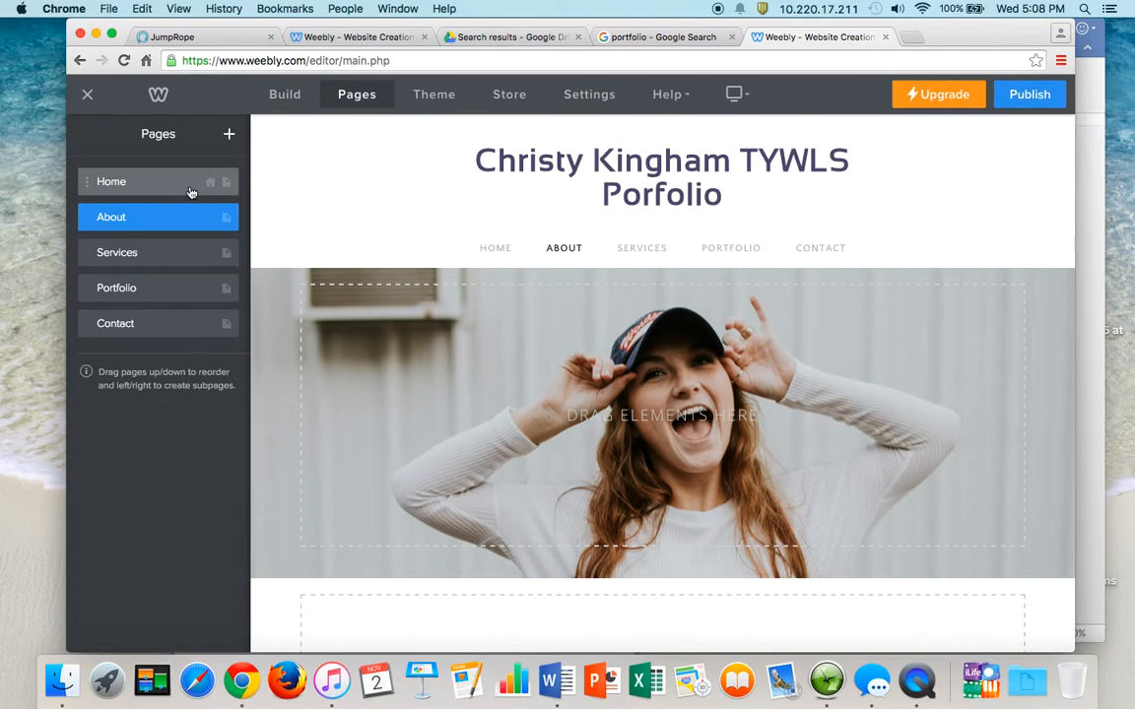
left_click(165, 253)
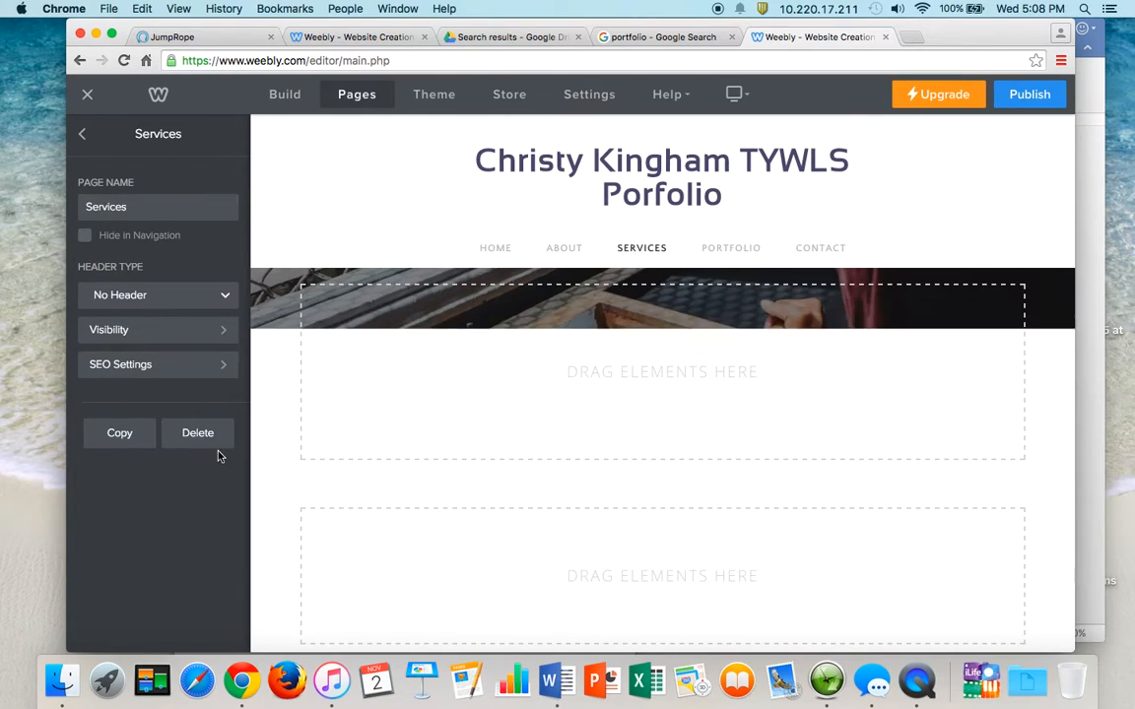
left_click(216, 442)
left_click(650, 390)
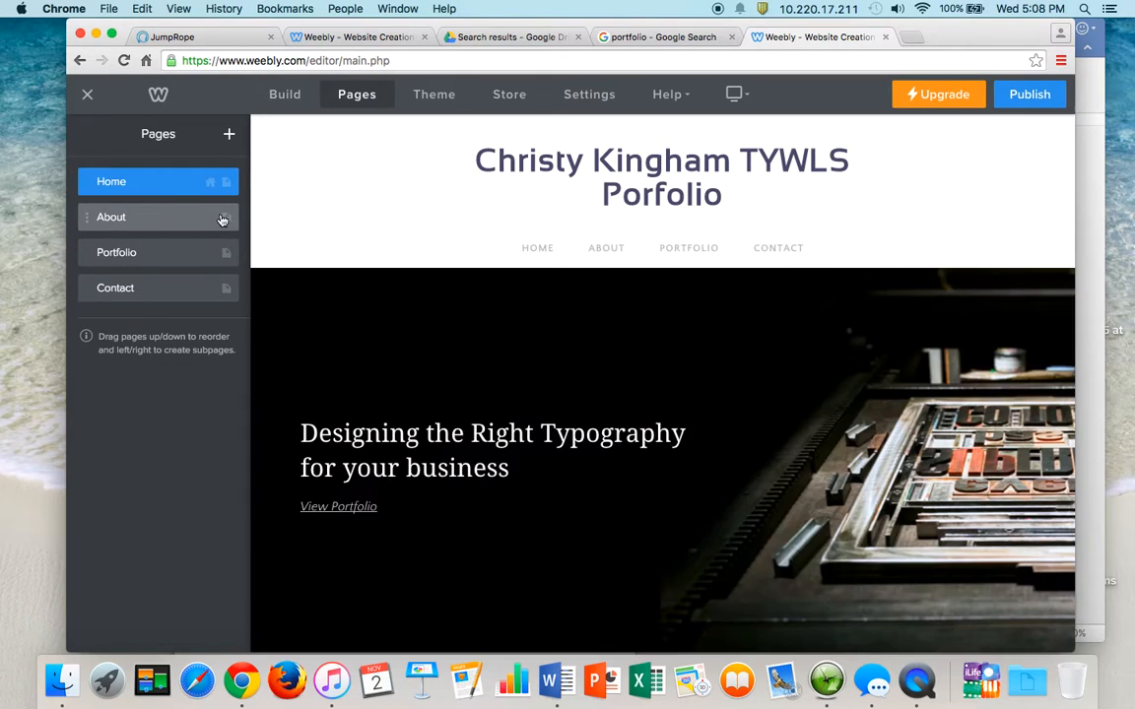
- Rename the About page to 'Portfolio 2016 -2017' with Header Type left as No Header
left_click(202, 216)
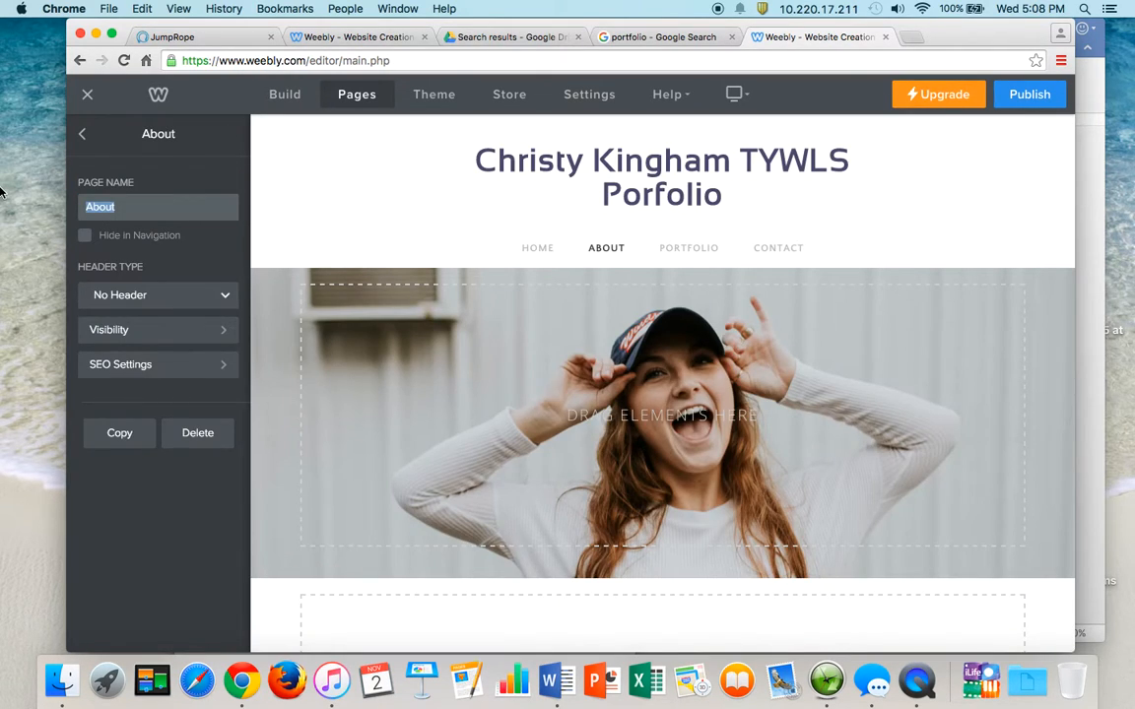
type("Portfolio Fall 2016")
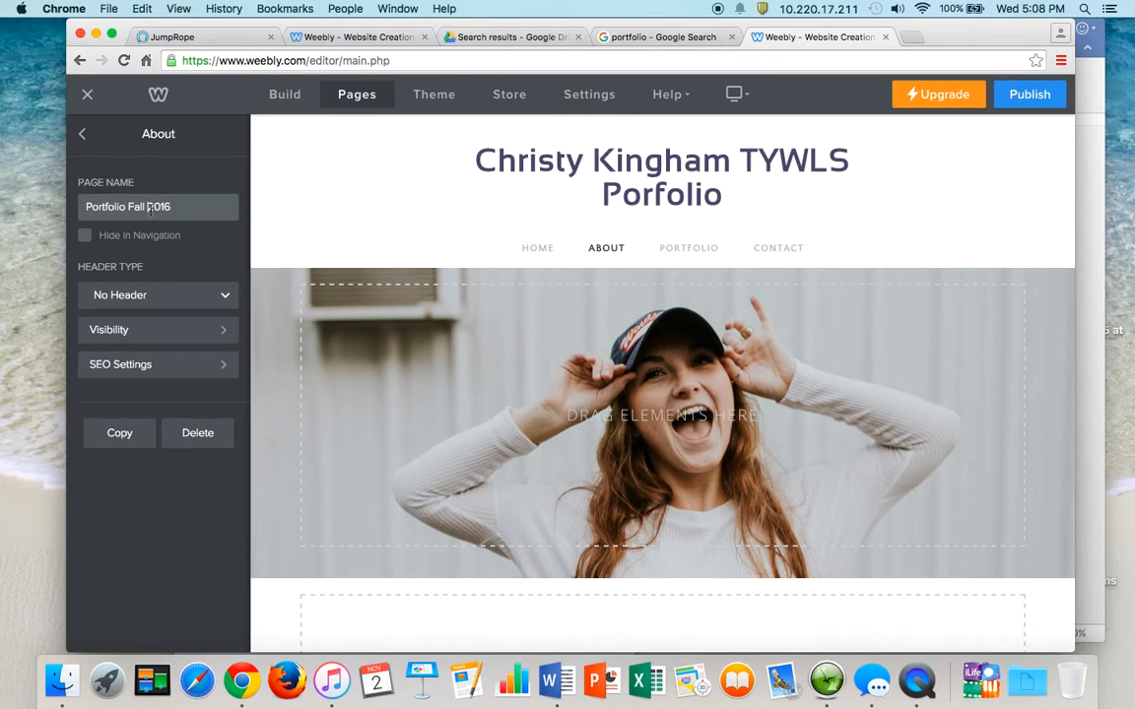
key("BackSpace")
key("BackSpace")
key("BackSpace")
key("BackSpace")
left_click(220, 303)
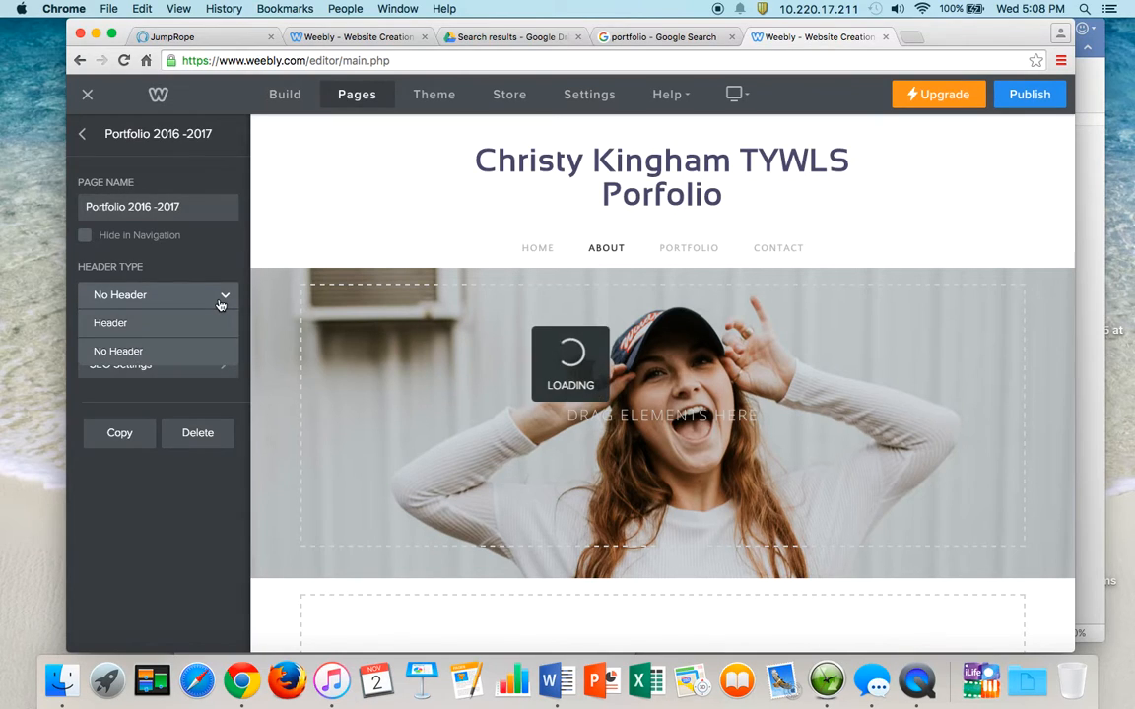
left_click(221, 299)
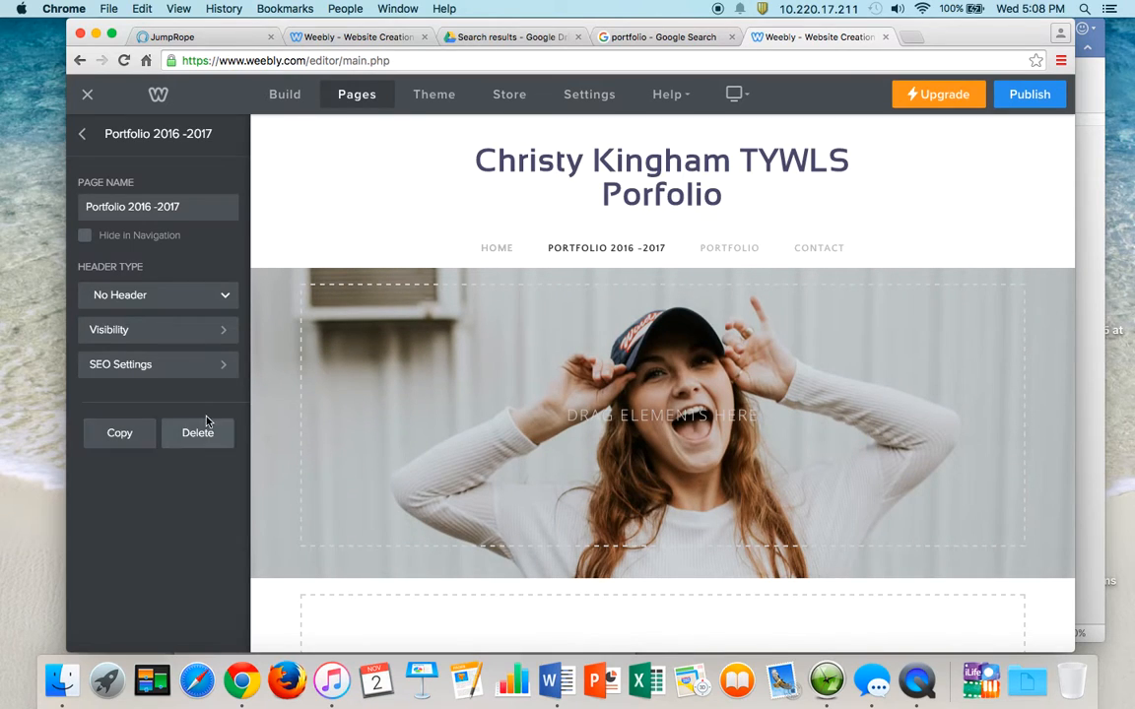
left_click(83, 133)
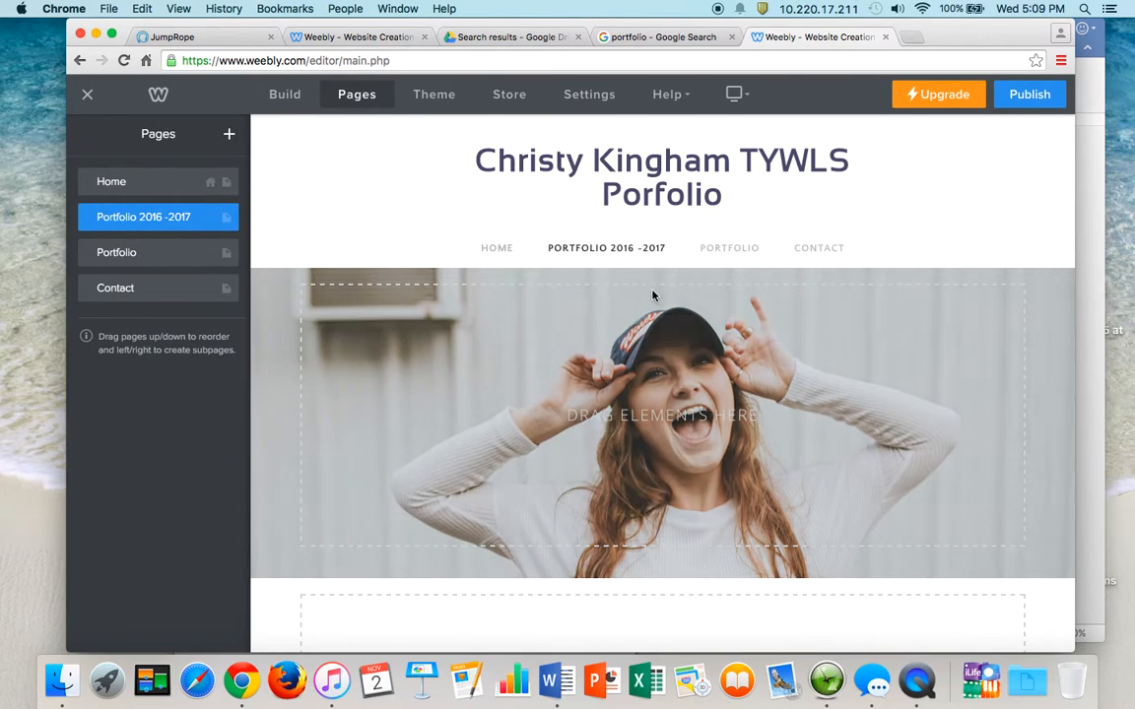
- Overwrite the Home banner heading with the owner's name plus 'TYWLS Portfolio'
left_click(493, 251)
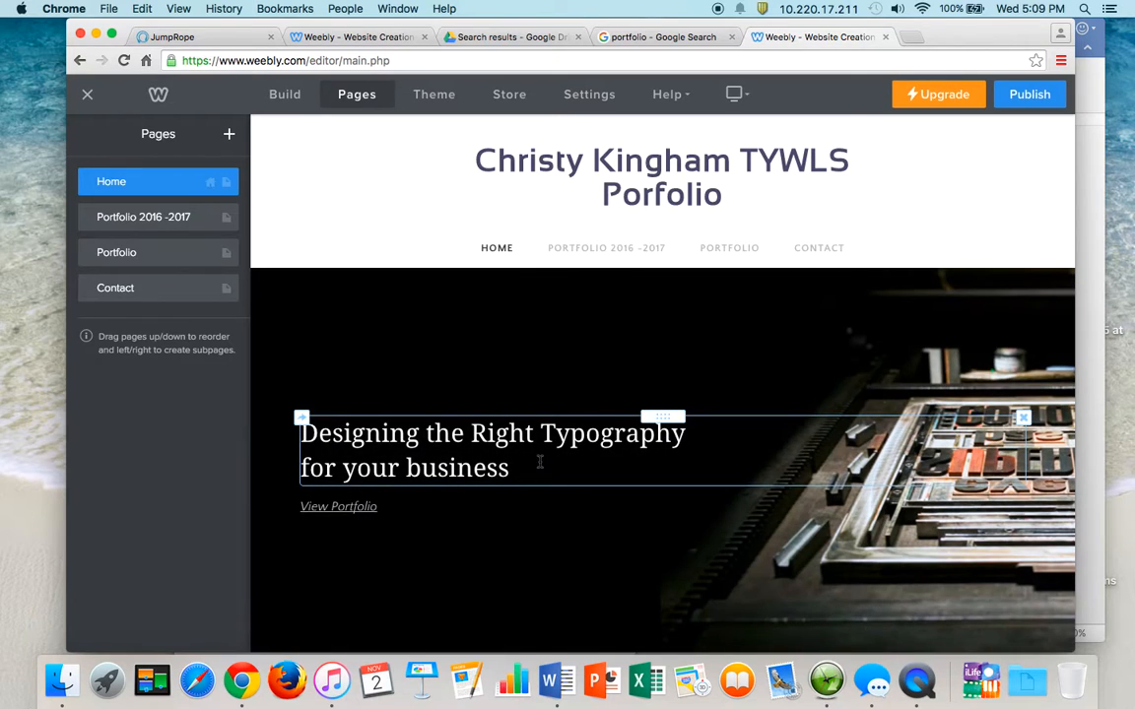
left_click(525, 473)
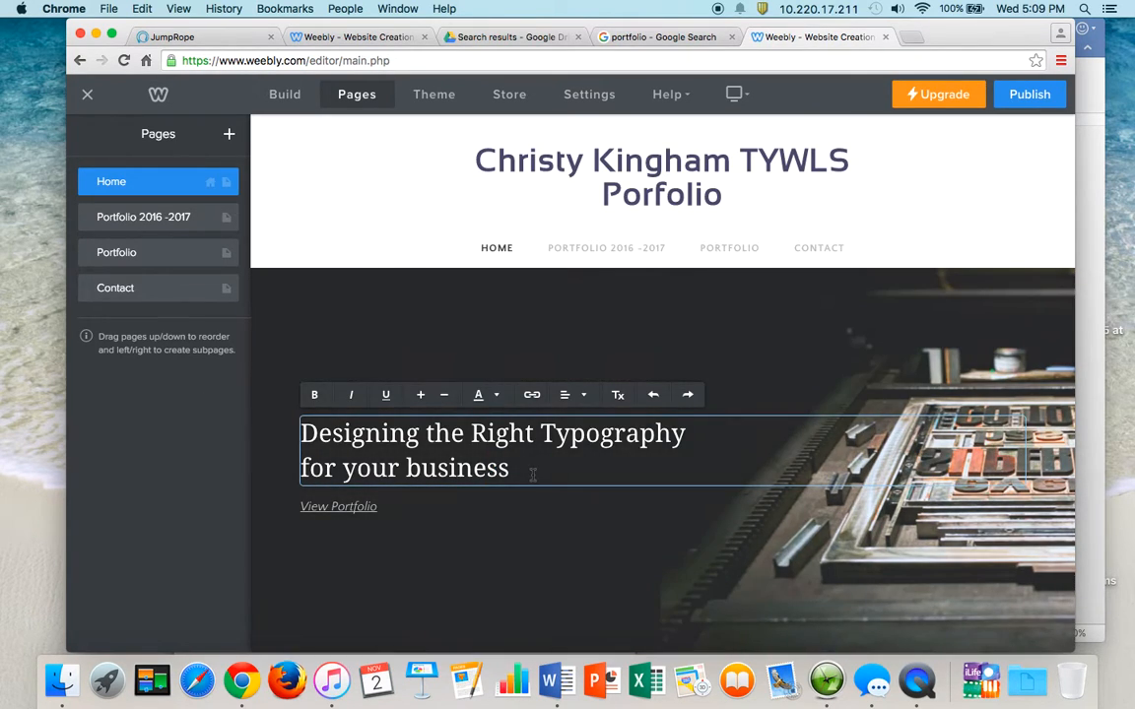
left_click_drag(532, 471, 271, 427)
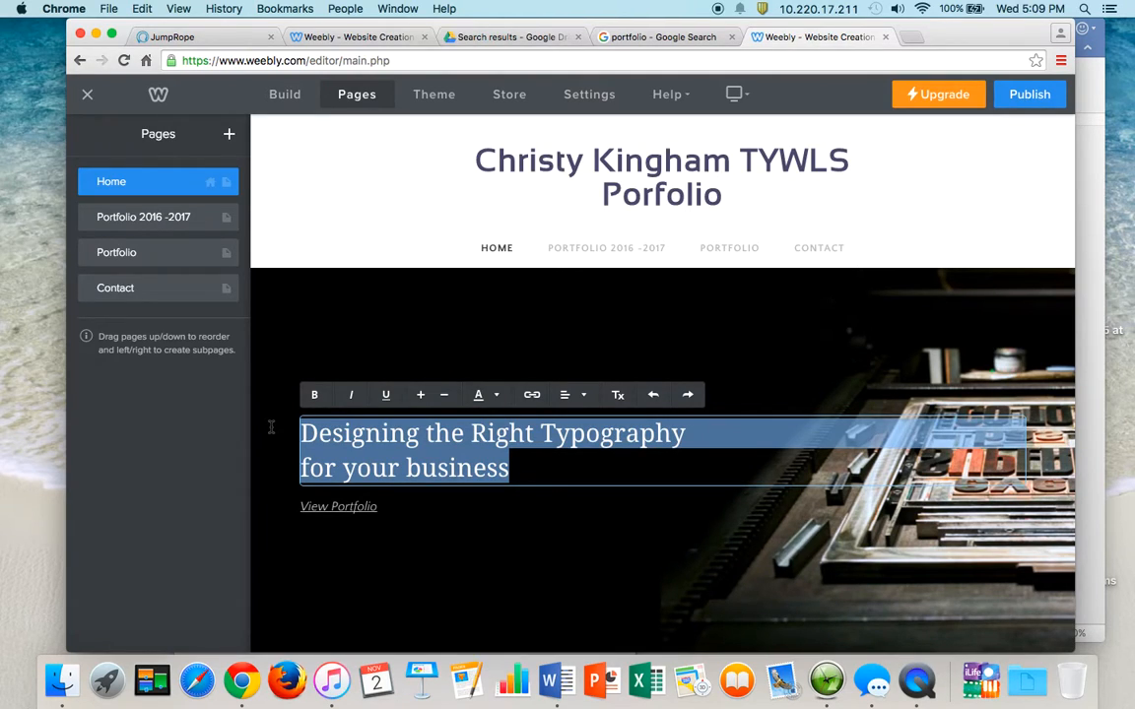
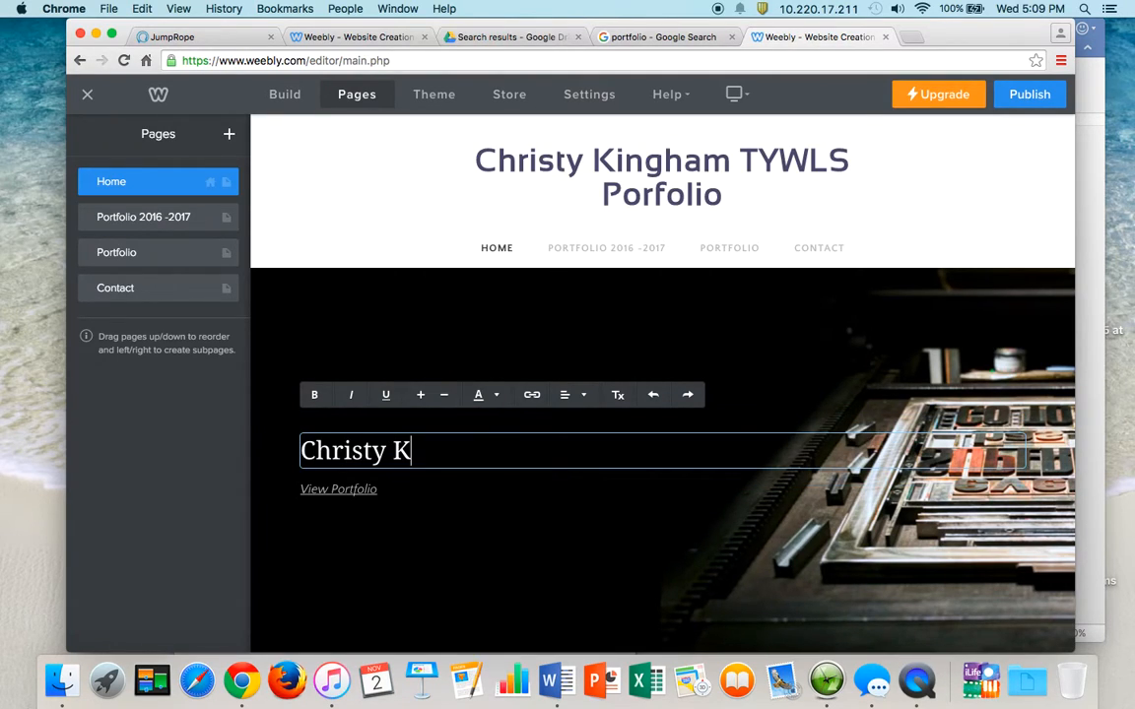
- Finish the banner heading and enlarge the 'View Portfolio' text two sizes
left_click(309, 486)
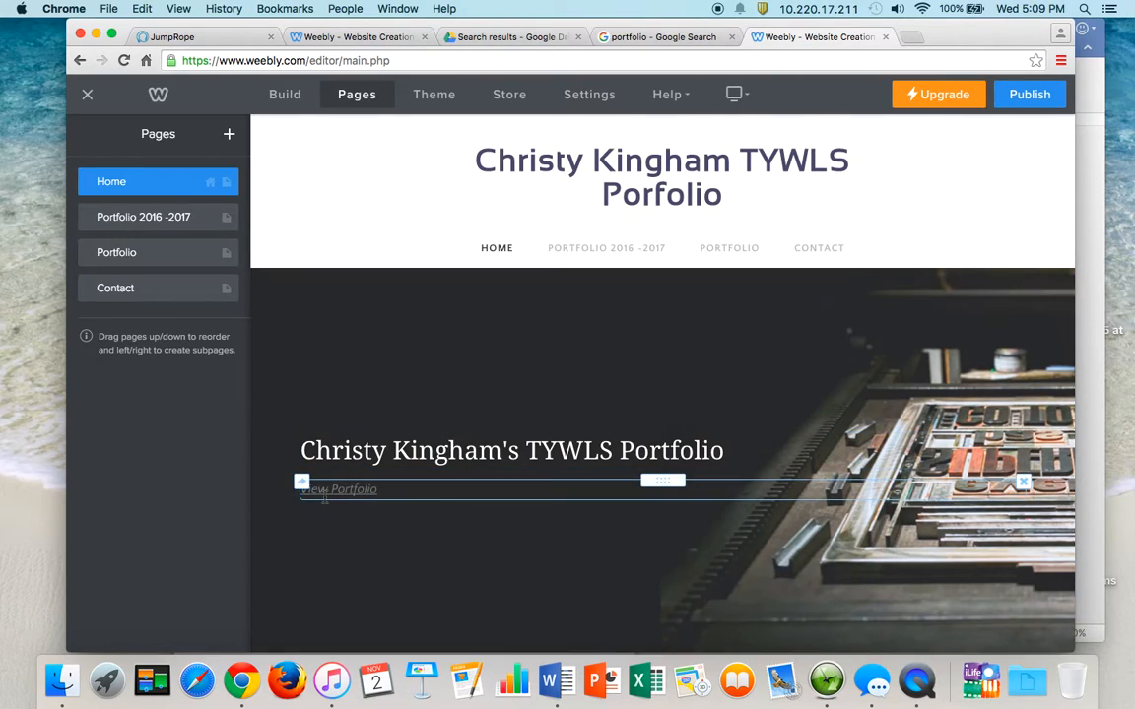
left_click(388, 488)
left_click_drag(388, 489, 281, 487)
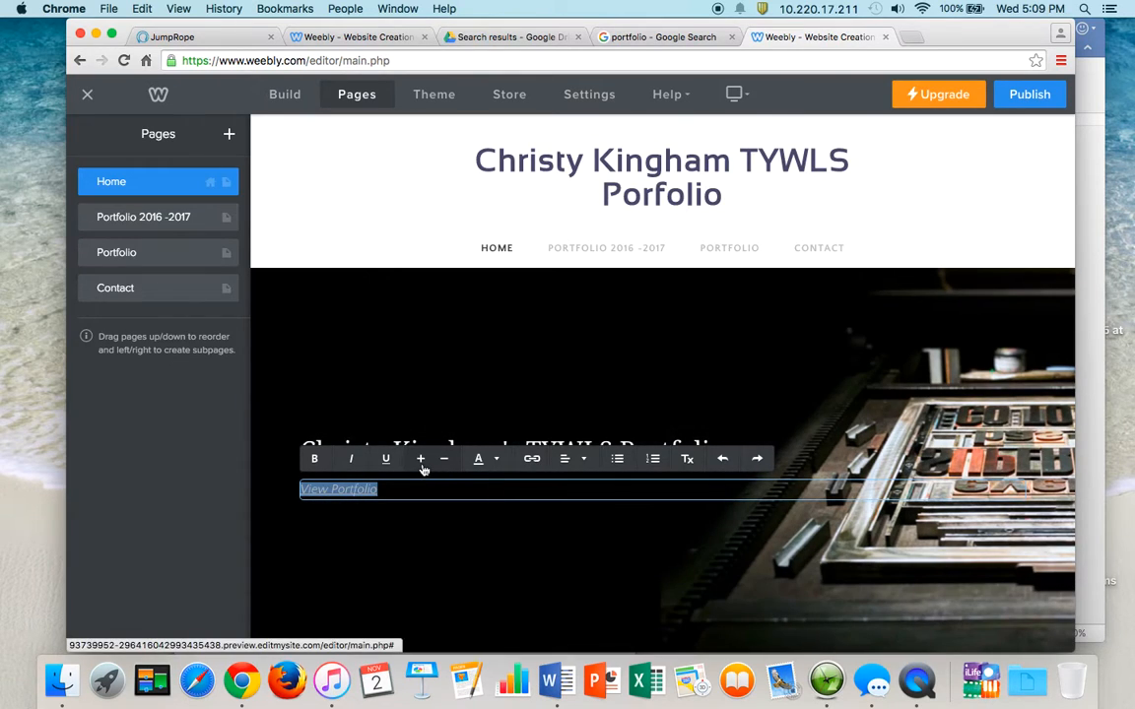
left_click(421, 461)
left_click(422, 461)
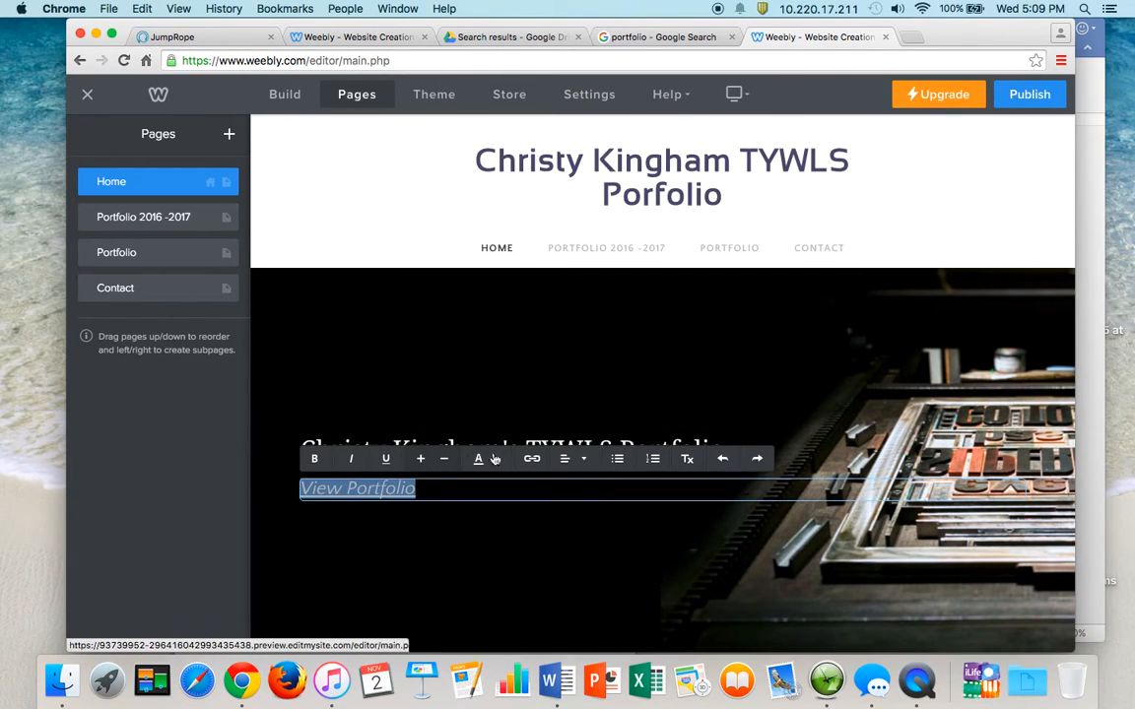
- Link 'View Portfolio' to the Portfolio 2016 -2017 standard page
left_click(531, 458)
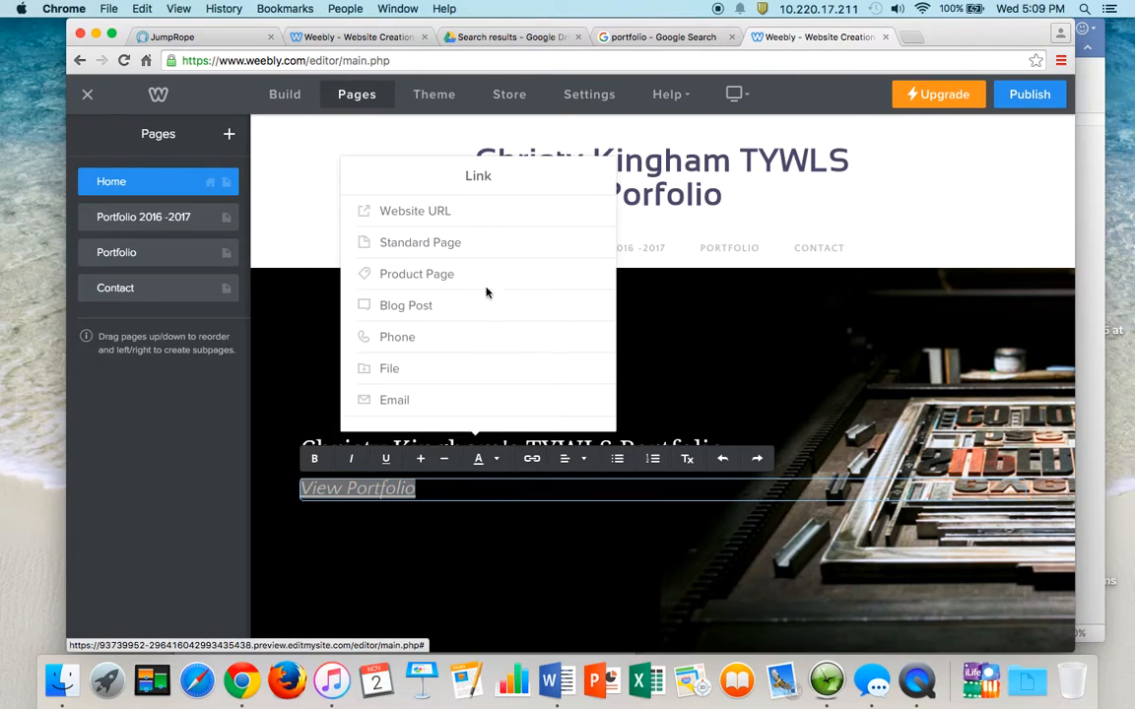
left_click(457, 212)
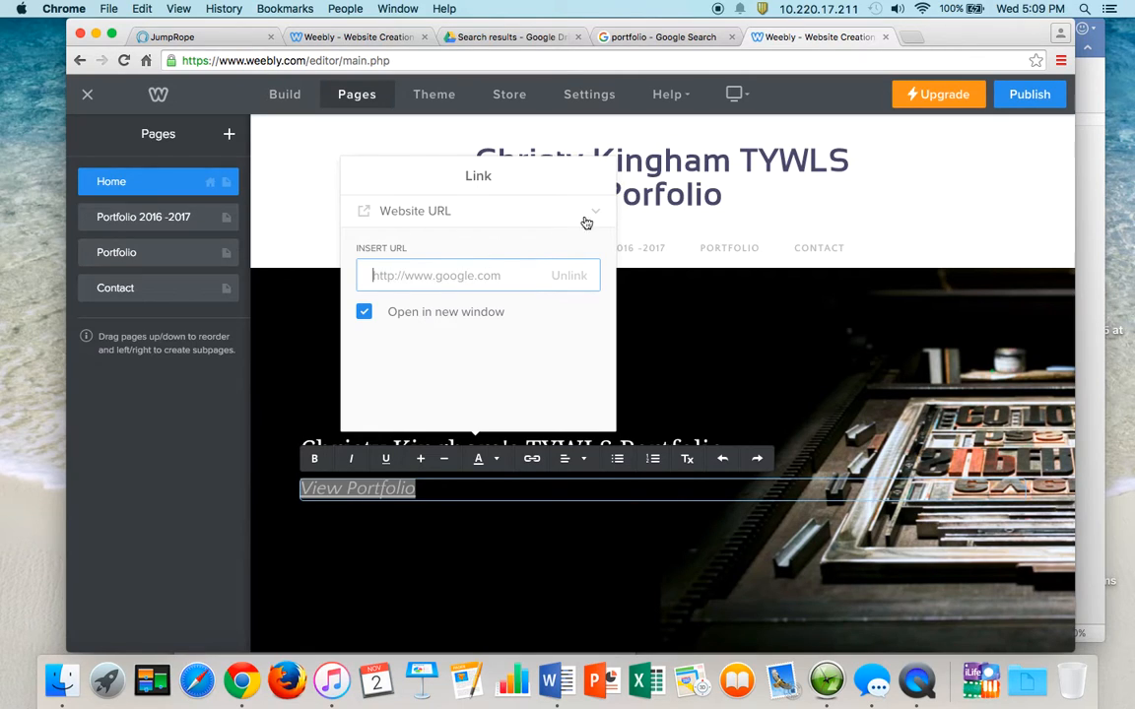
left_click(596, 212)
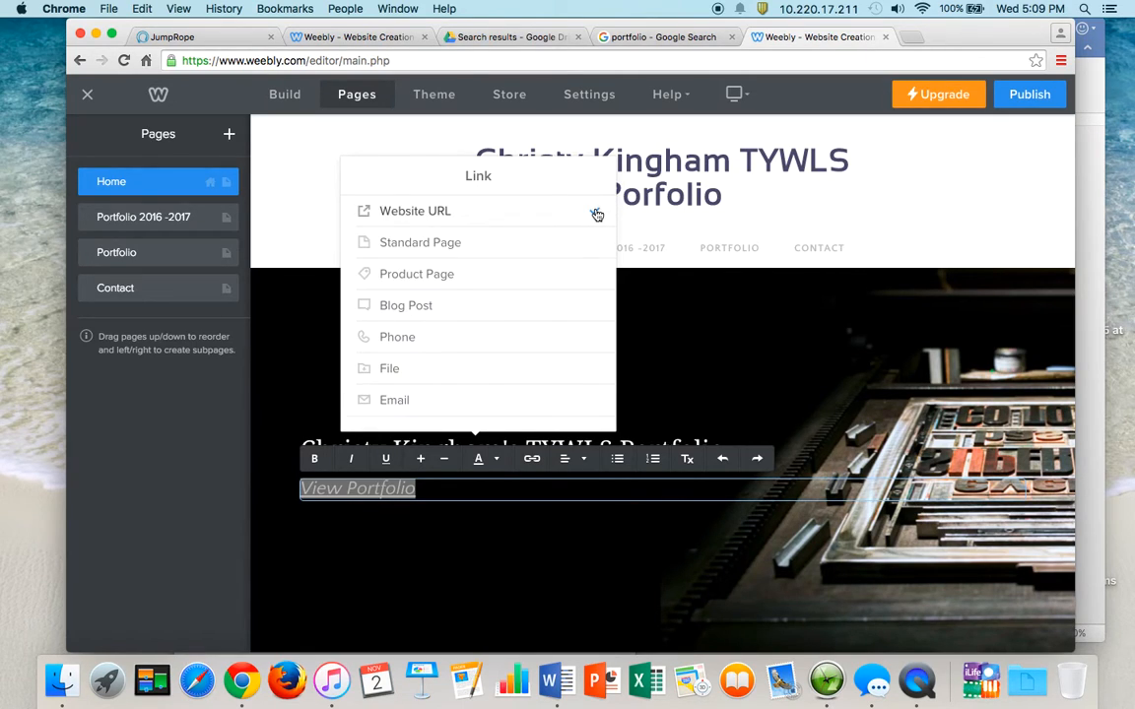
left_click(525, 241)
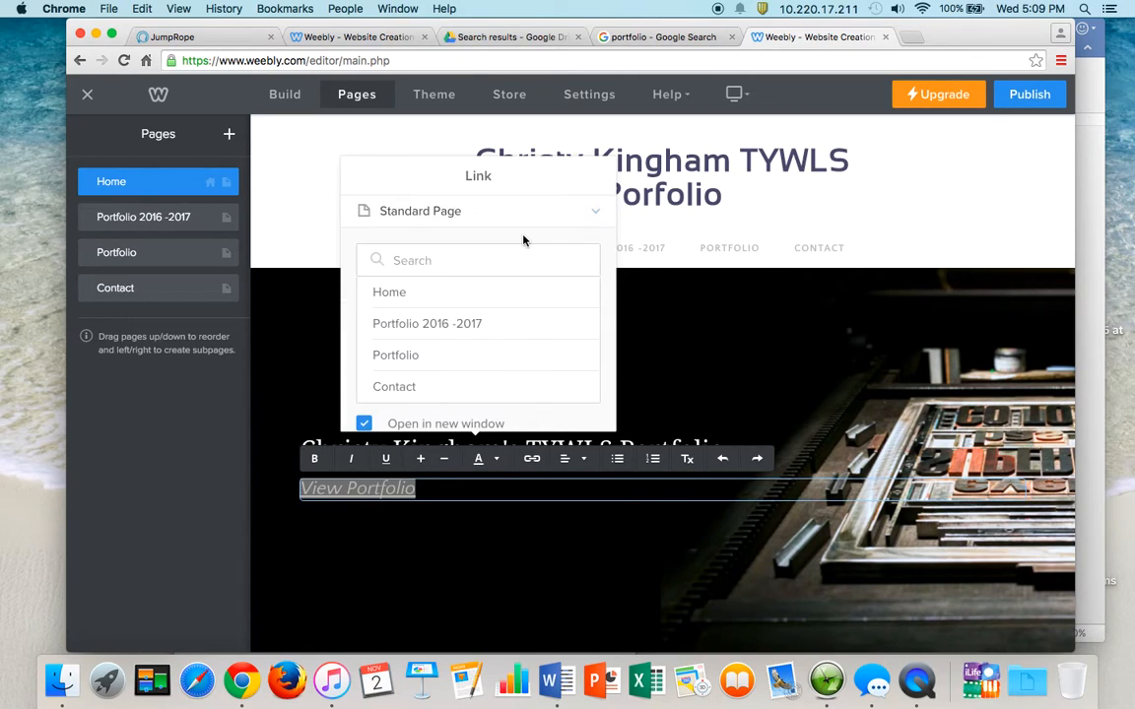
left_click(539, 326)
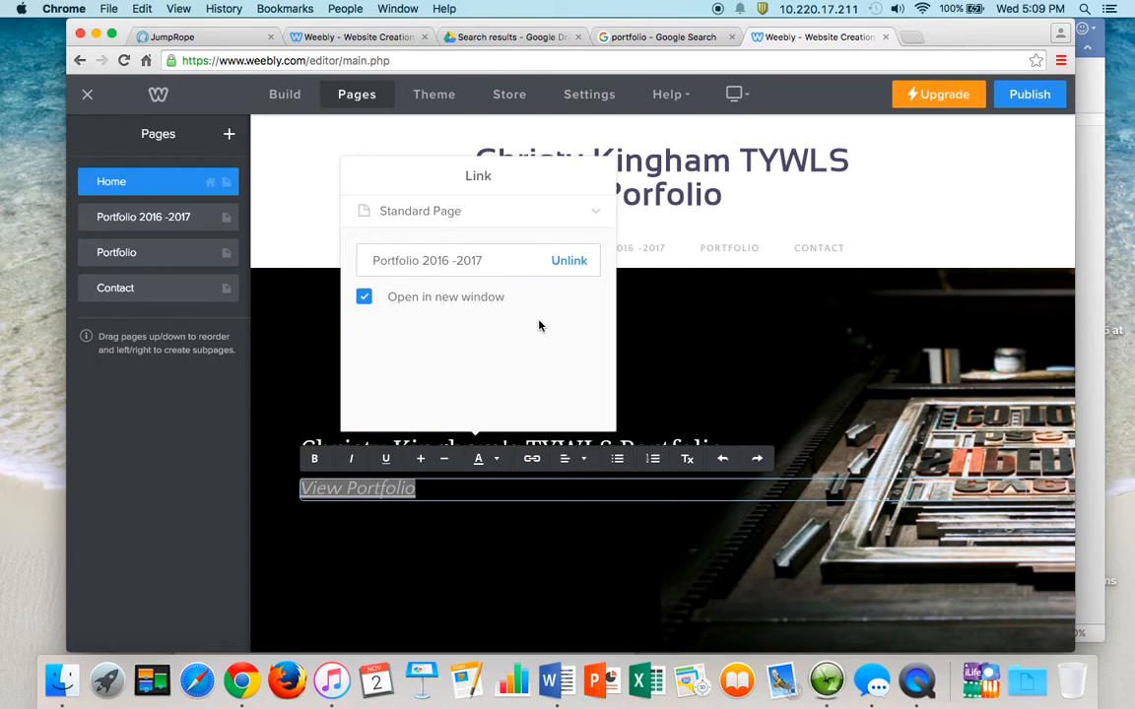
left_click(674, 351)
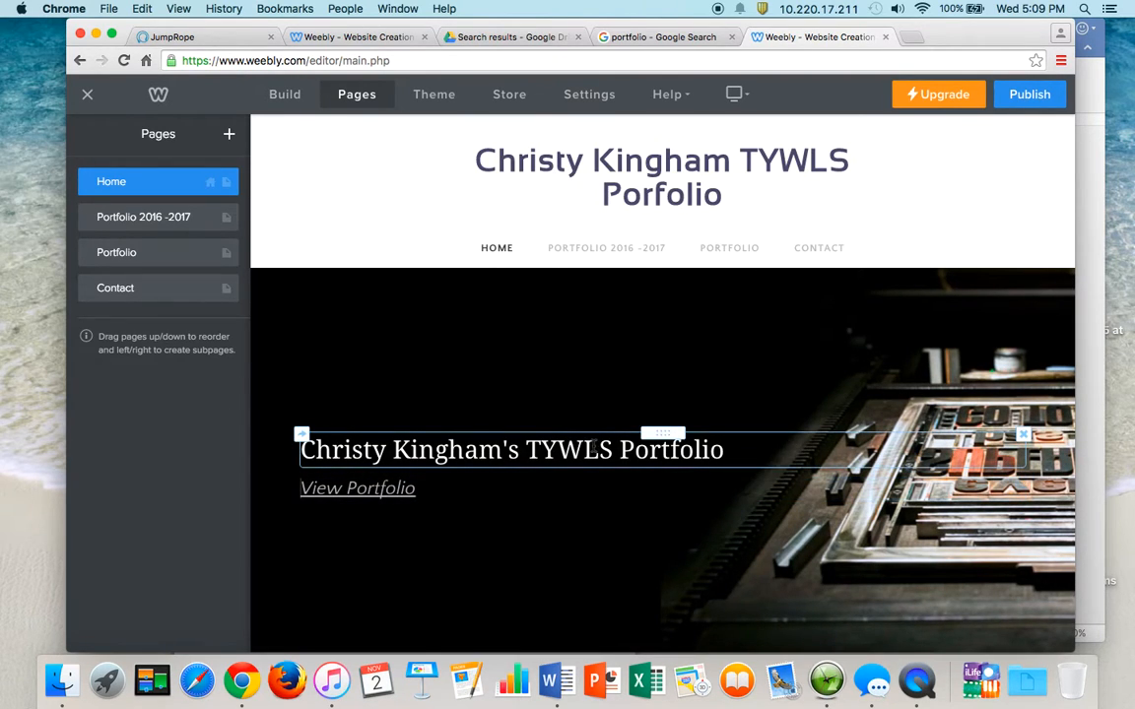
- Delete the empty spacer above the typography section
scroll(727, 387, "down", 6)
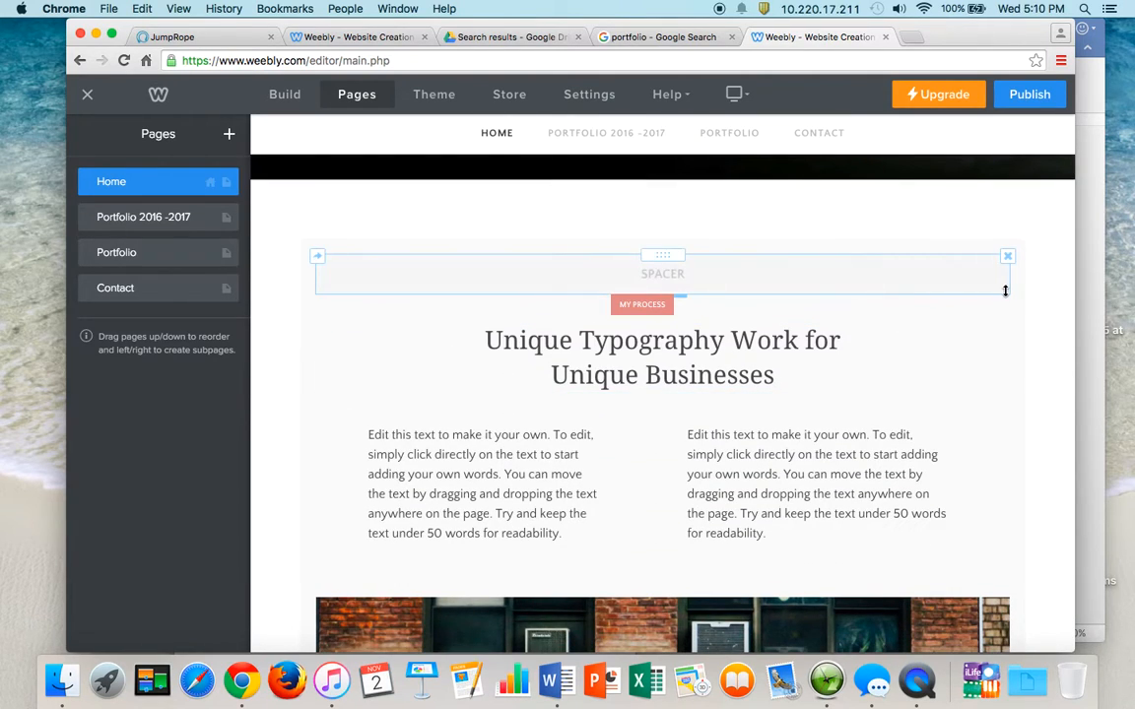
left_click(1007, 259)
left_click(973, 209)
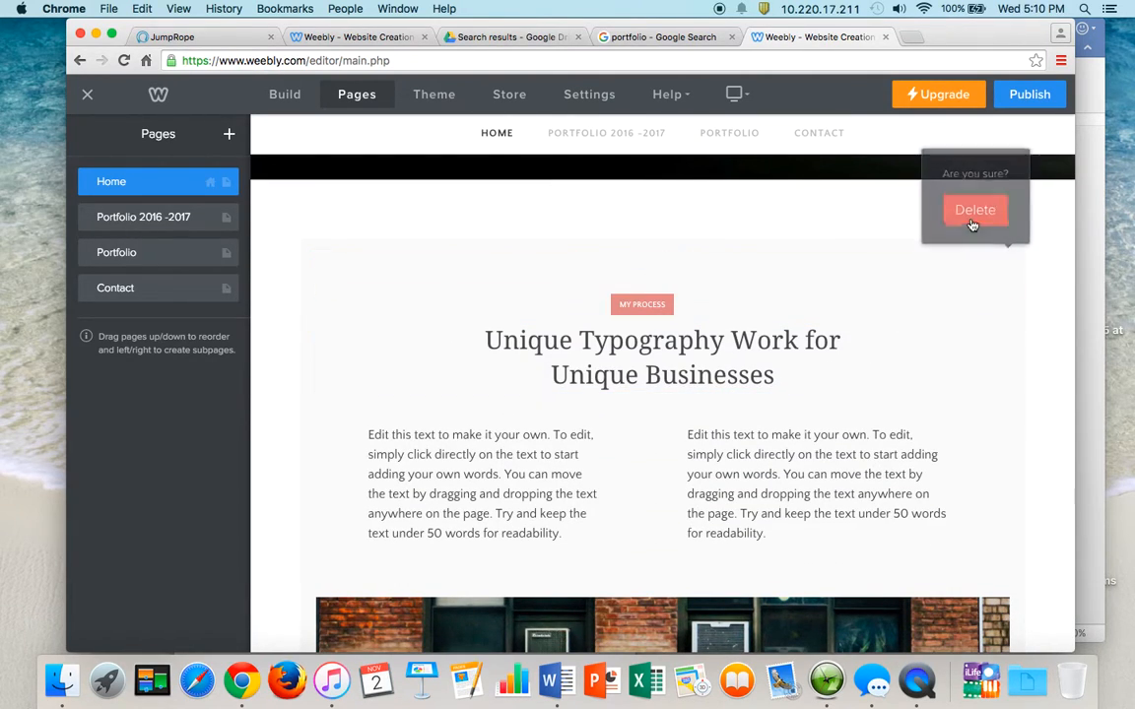
scroll(866, 377, "down", 8)
scroll(866, 377, "down", 15)
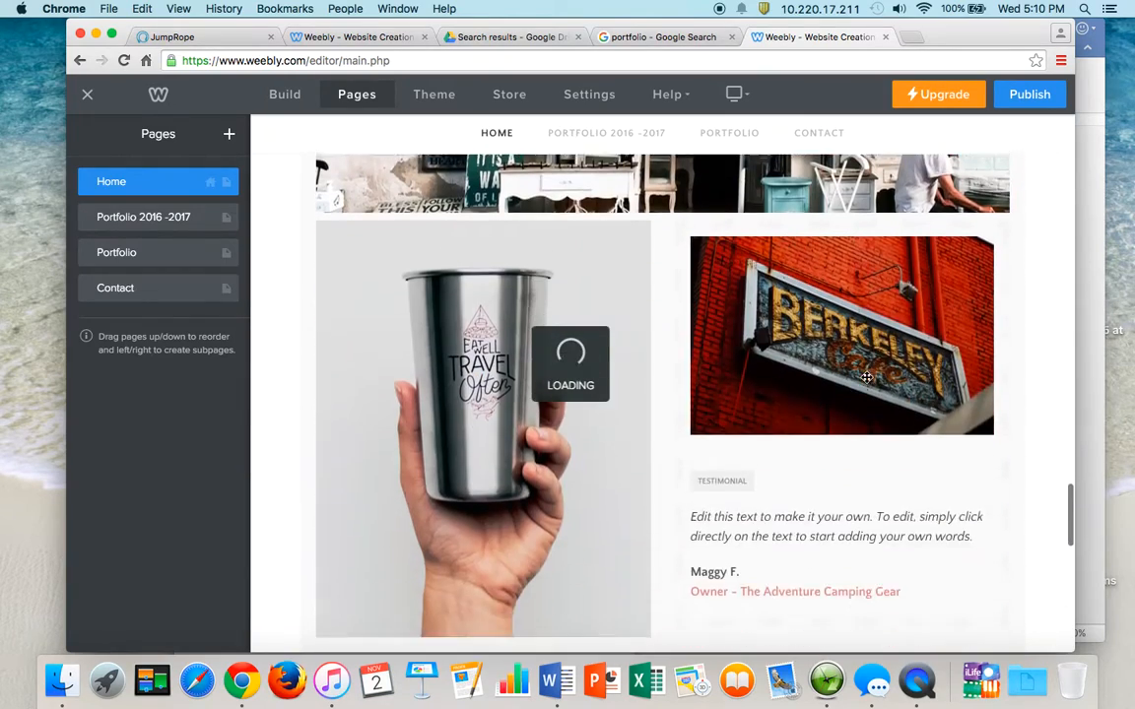
scroll(866, 377, "up", 5)
scroll(866, 377, "up", 10)
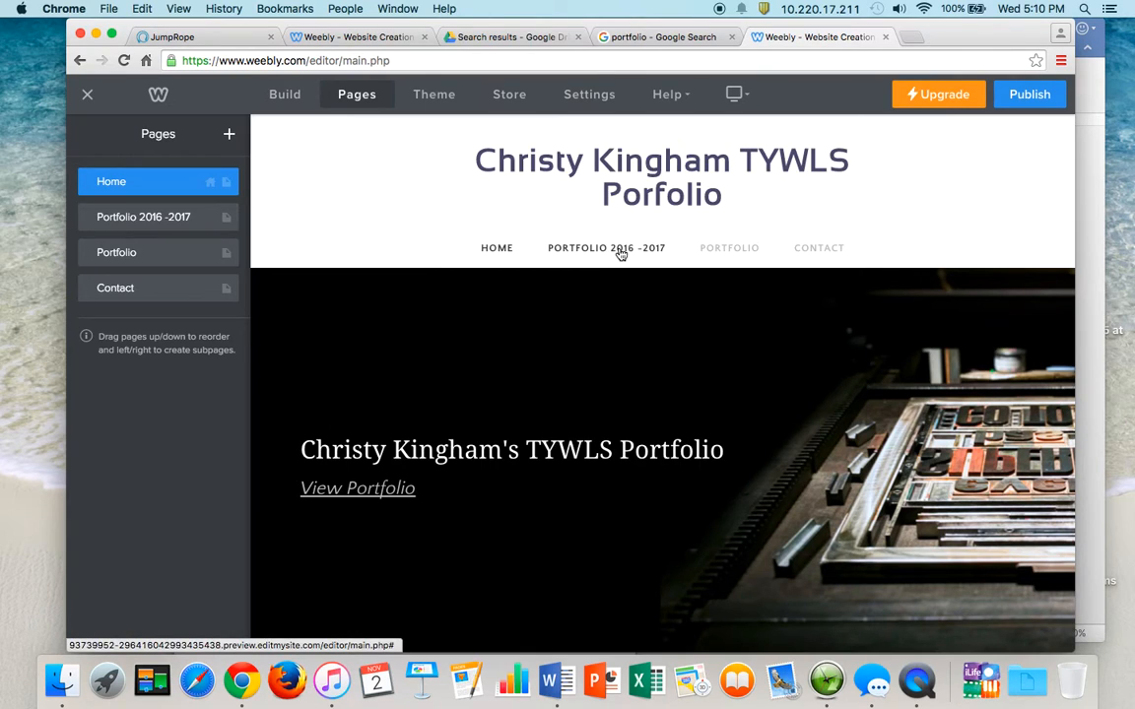
- Delete the old Portfolio page, leaving Home, Portfolio 2016 -2017 and Contact
left_click(207, 258)
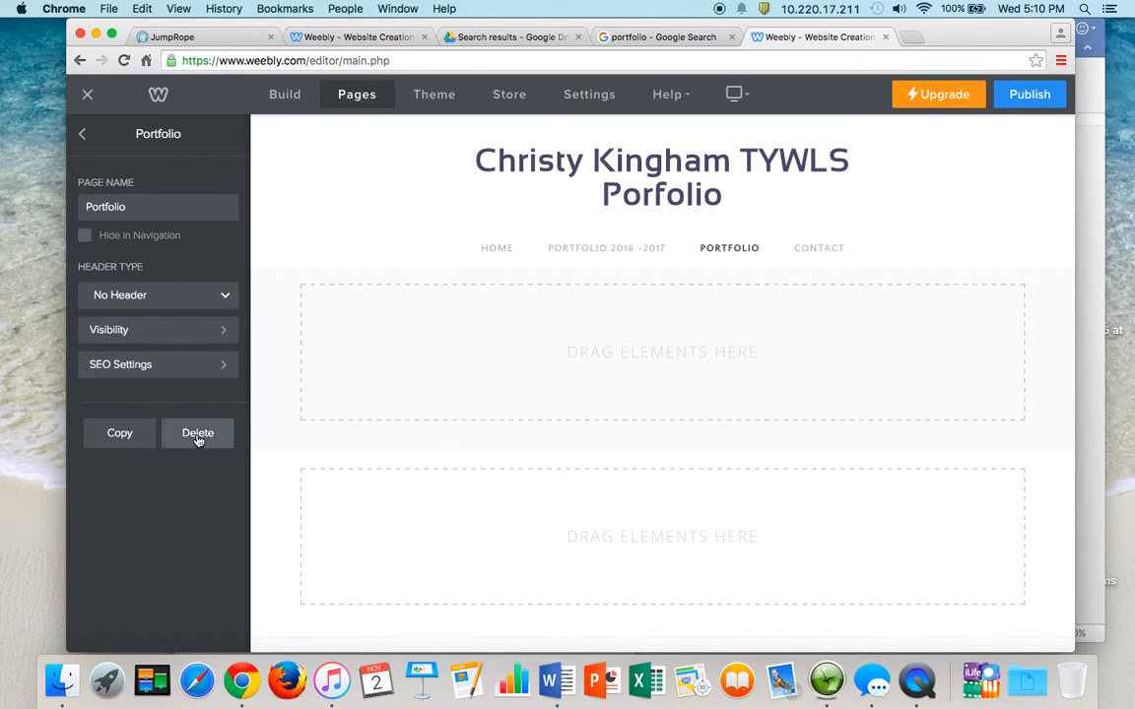
left_click(197, 435)
left_click(678, 398)
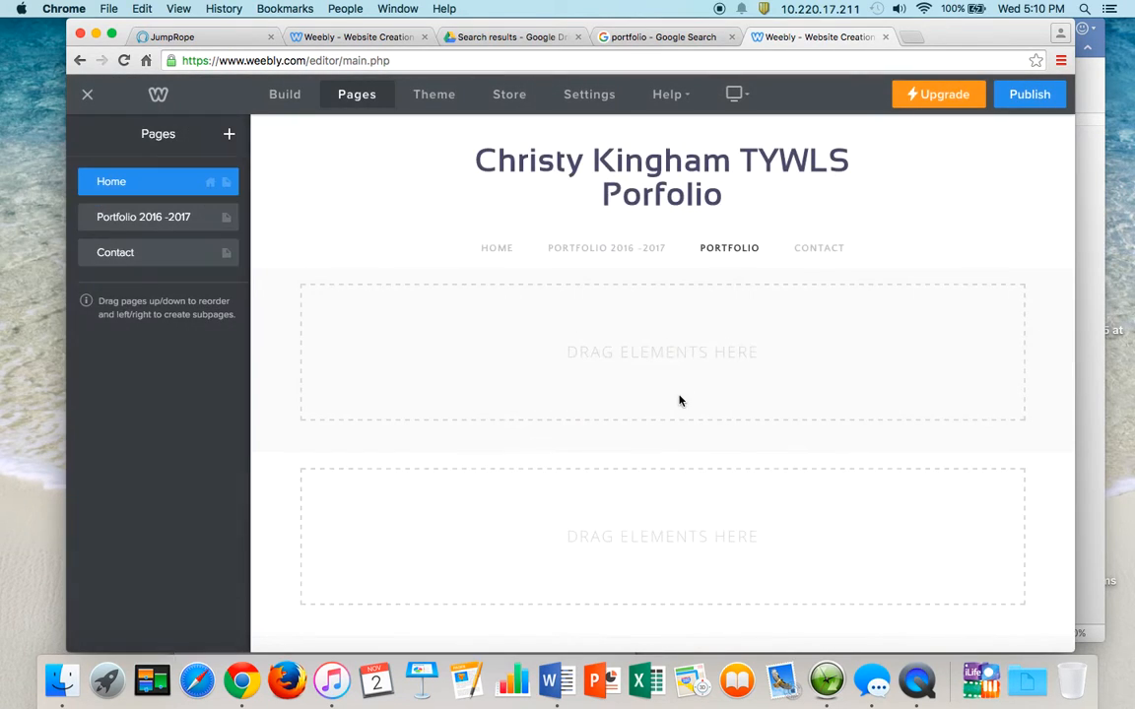
left_click(168, 262)
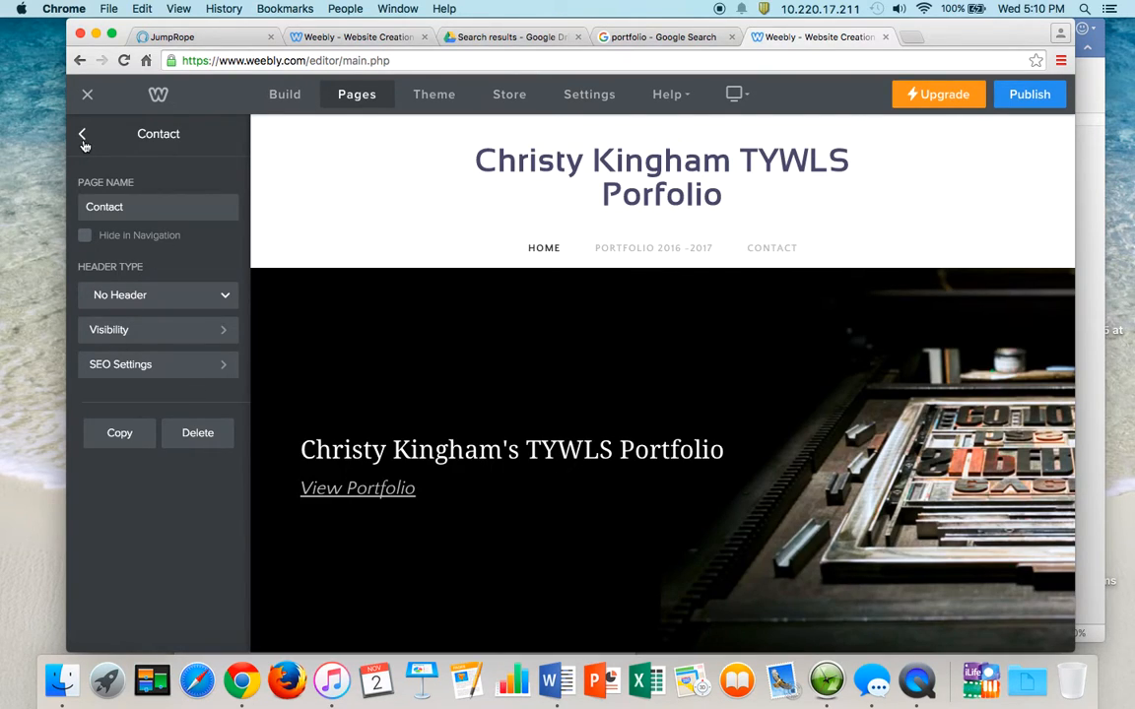
left_click(83, 137)
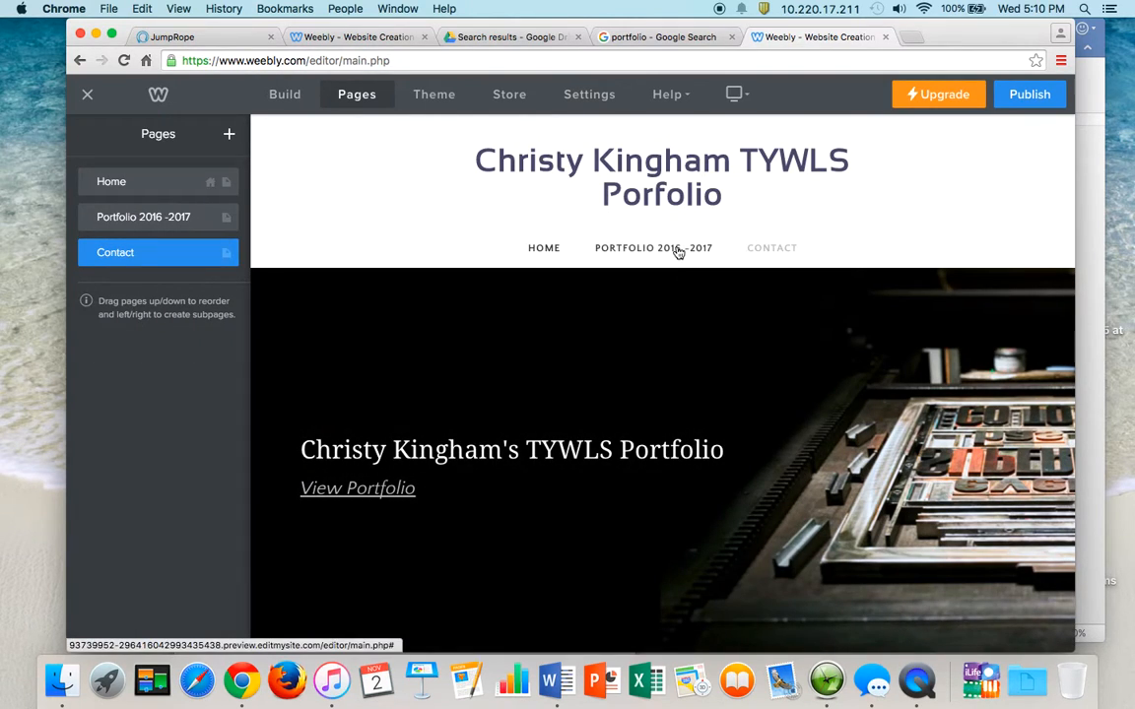
mouse_move(734, 170)
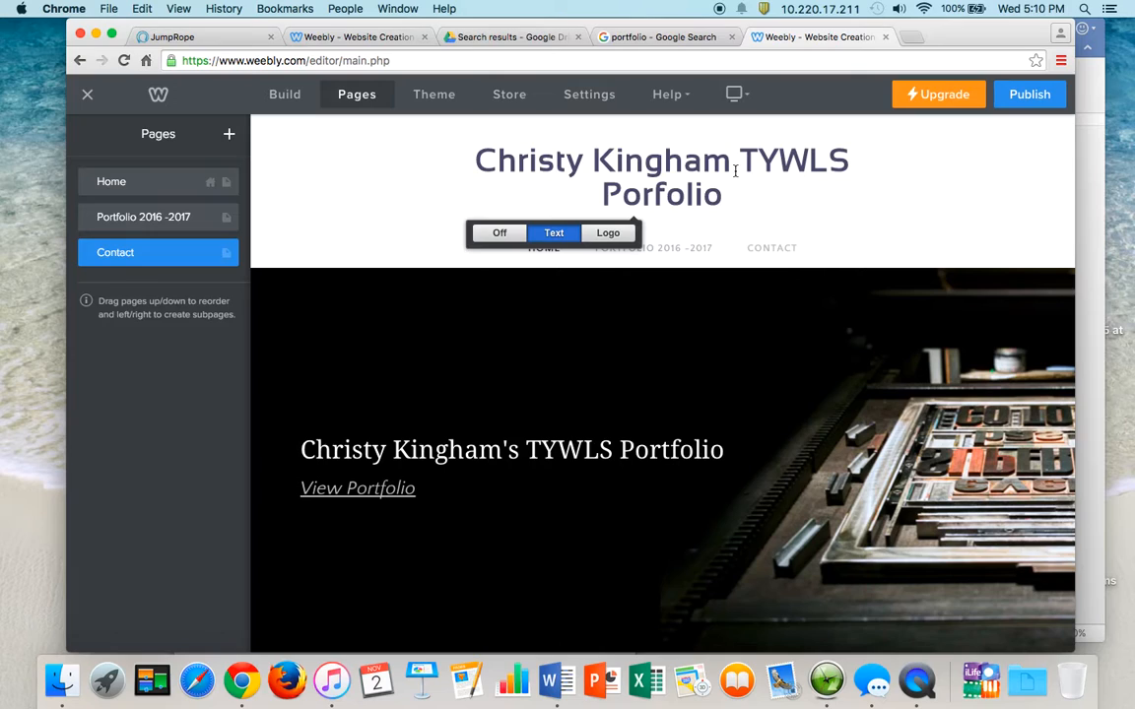
- Move TYWLS to a second line of the site title and open the Portfolio 2016 -2017 page
left_click(737, 170)
key("Return")
key("BackSpace")
key("BackSpace")
key("BackSpace")
key("BackSpace")
key("BackSpace")
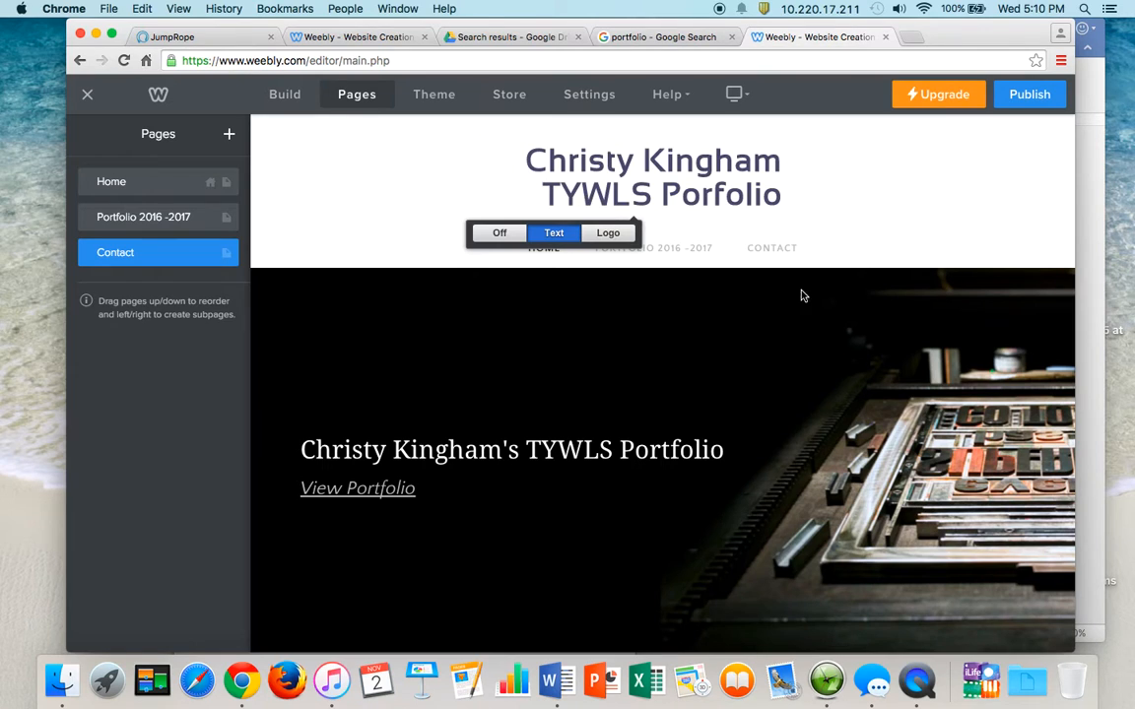
left_click(689, 249)
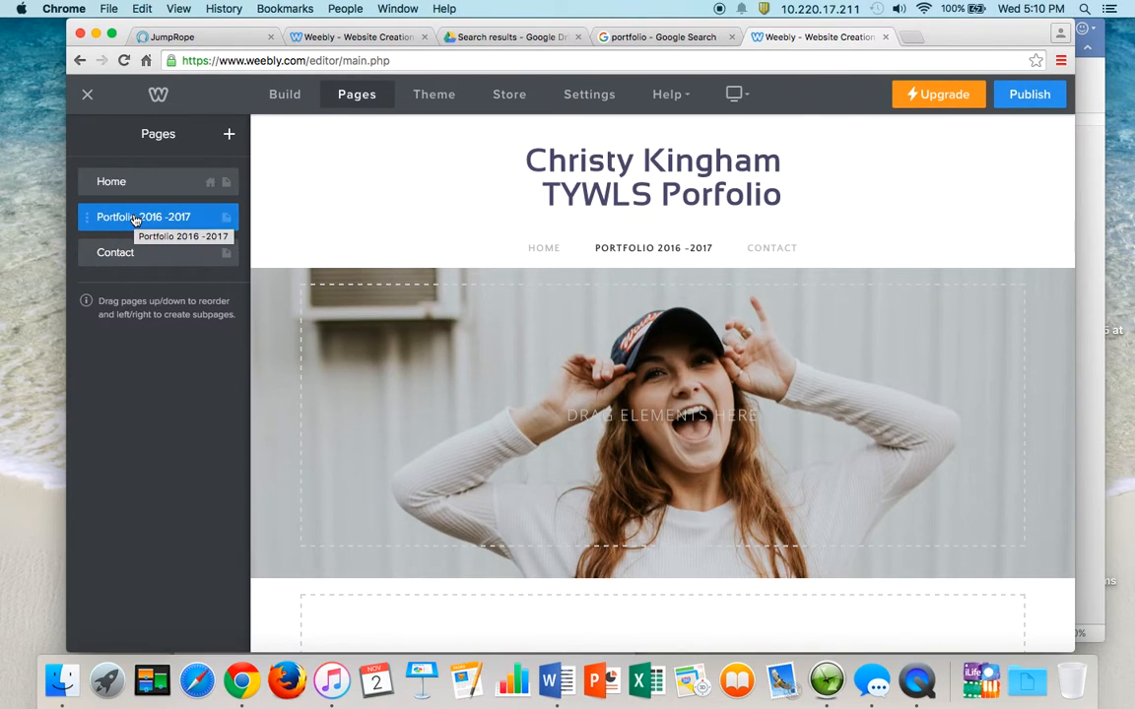
left_click(121, 218)
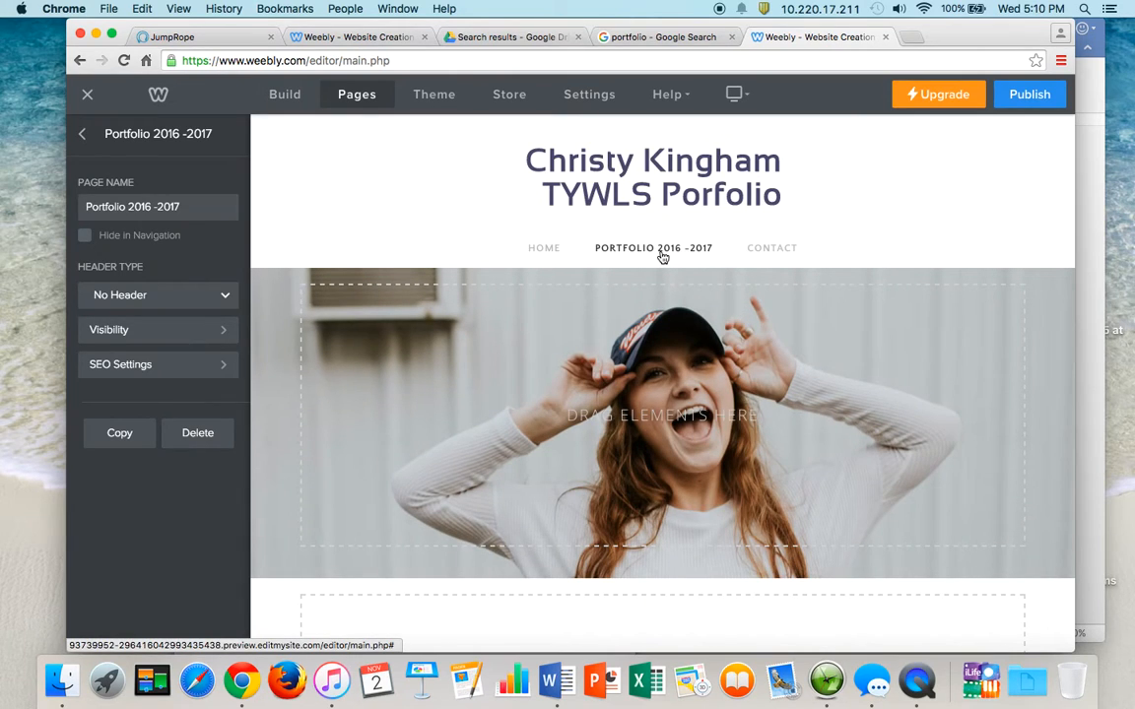
left_click(82, 133)
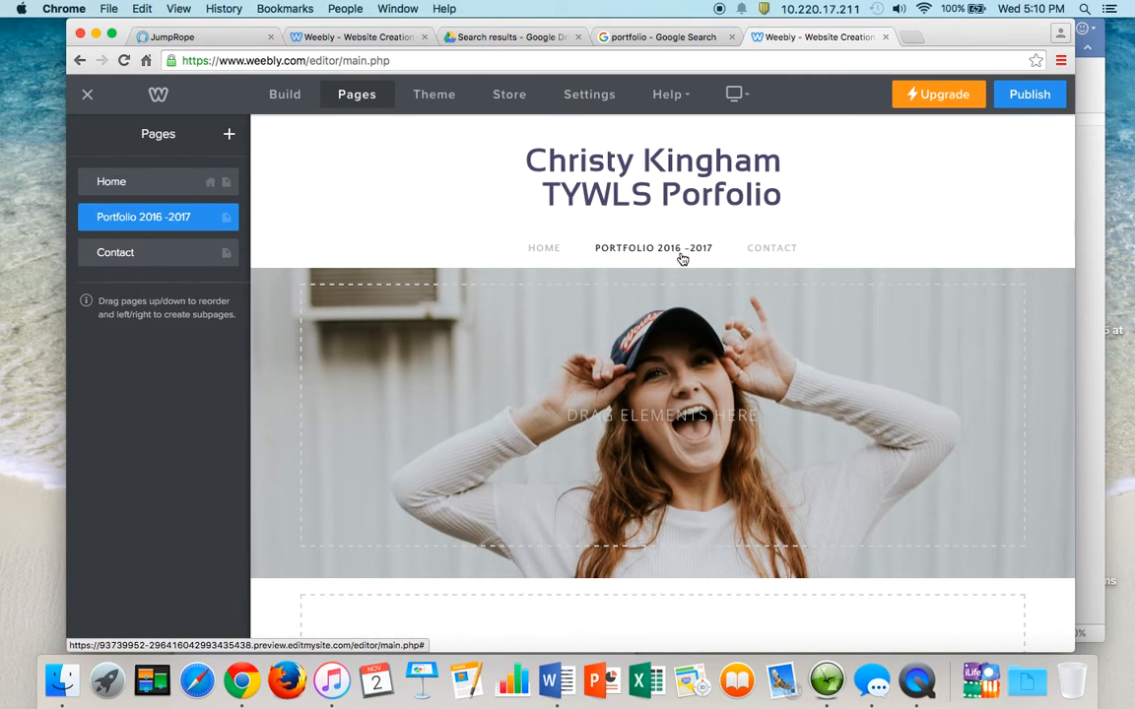
- Shrink and delete the header photo section, leaving the empty content area selected
left_click(639, 449)
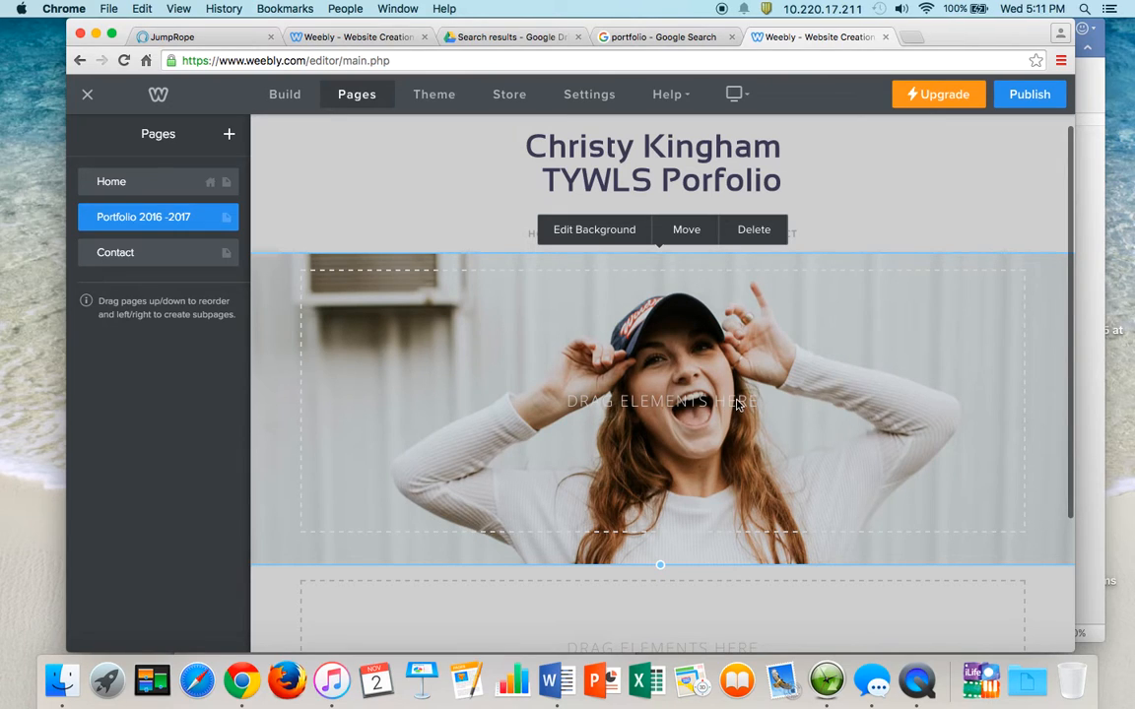
left_click_drag(660, 565, 662, 315)
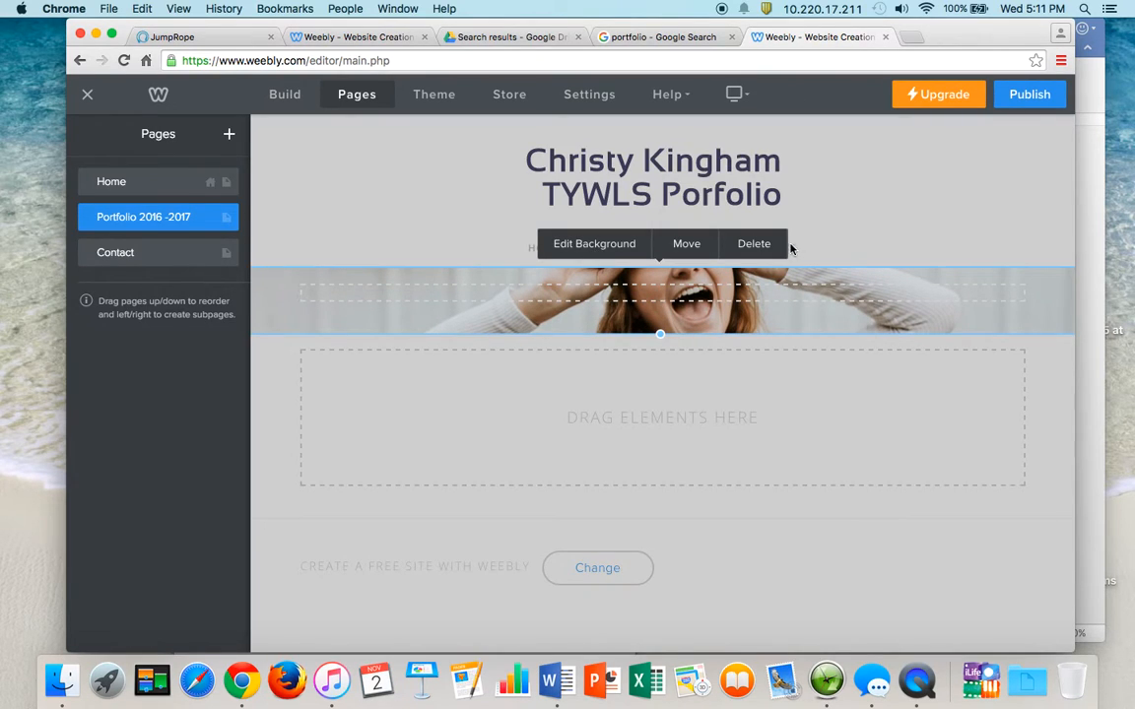
left_click(762, 245)
left_click(714, 417)
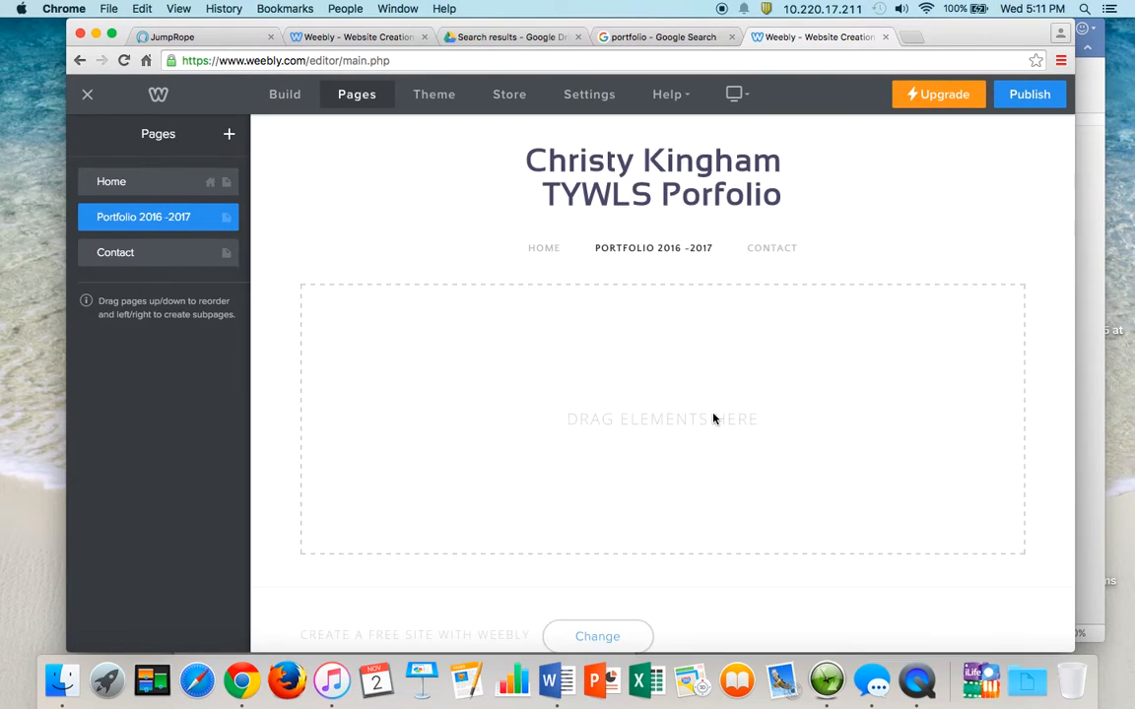
left_click(720, 359)
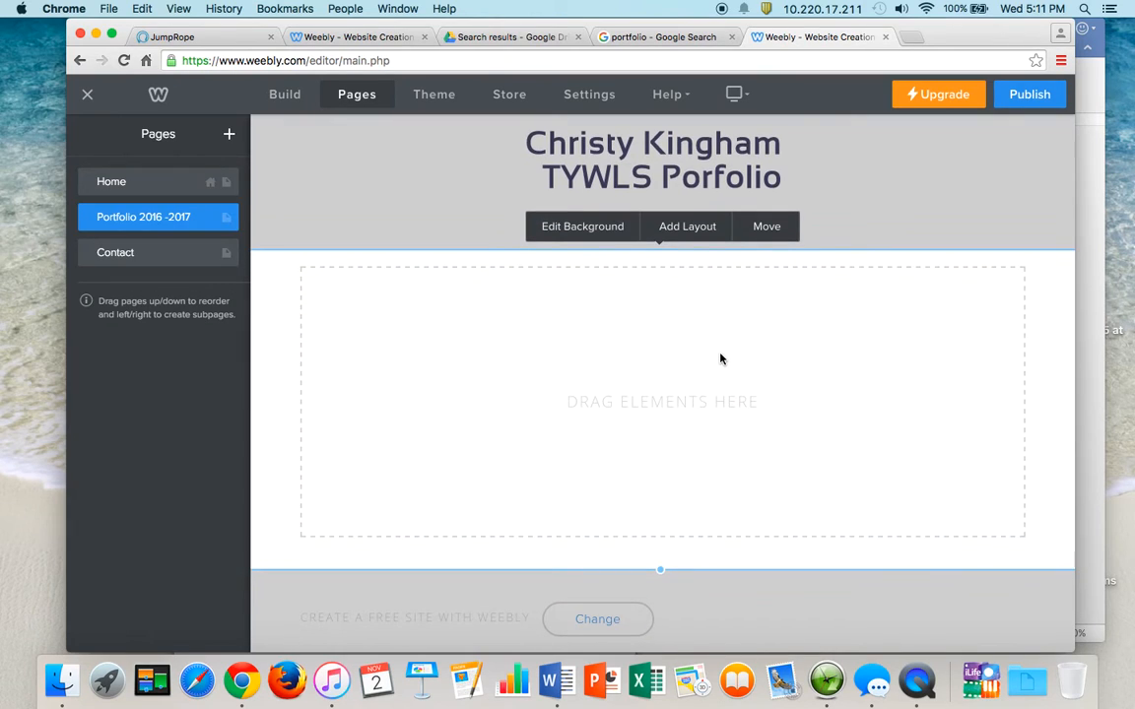
- Add Title headings reading 'English' and 'Musical Theater' to the portfolio page
left_click(285, 97)
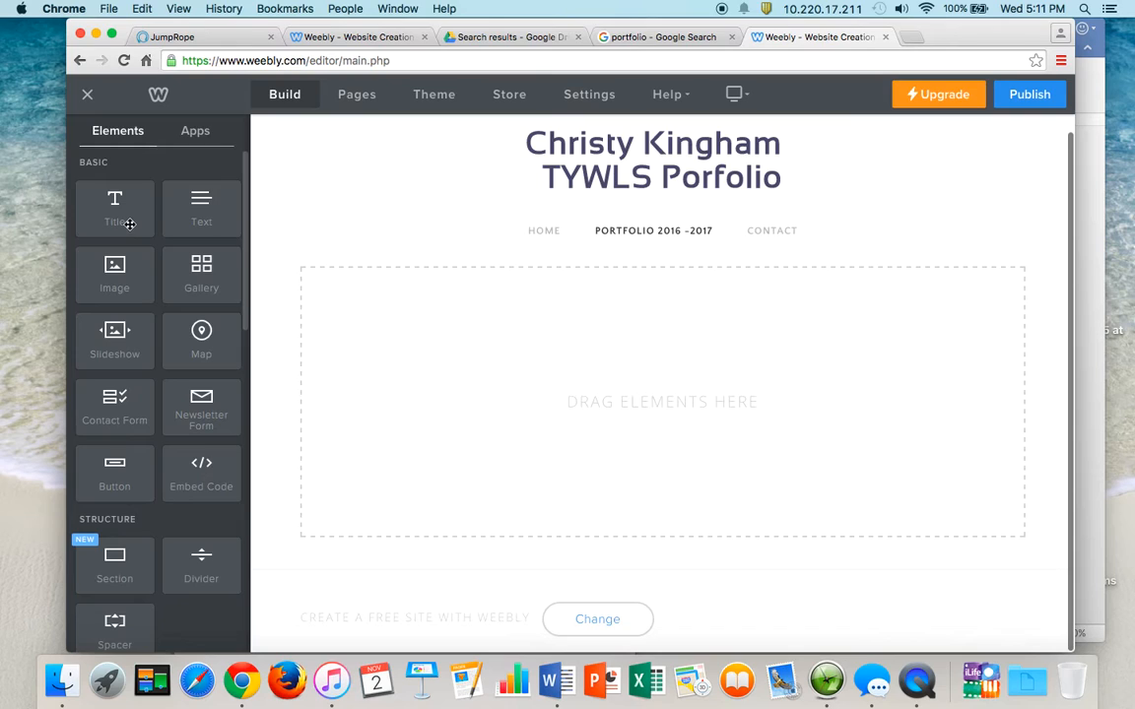
left_click_drag(129, 224, 383, 331)
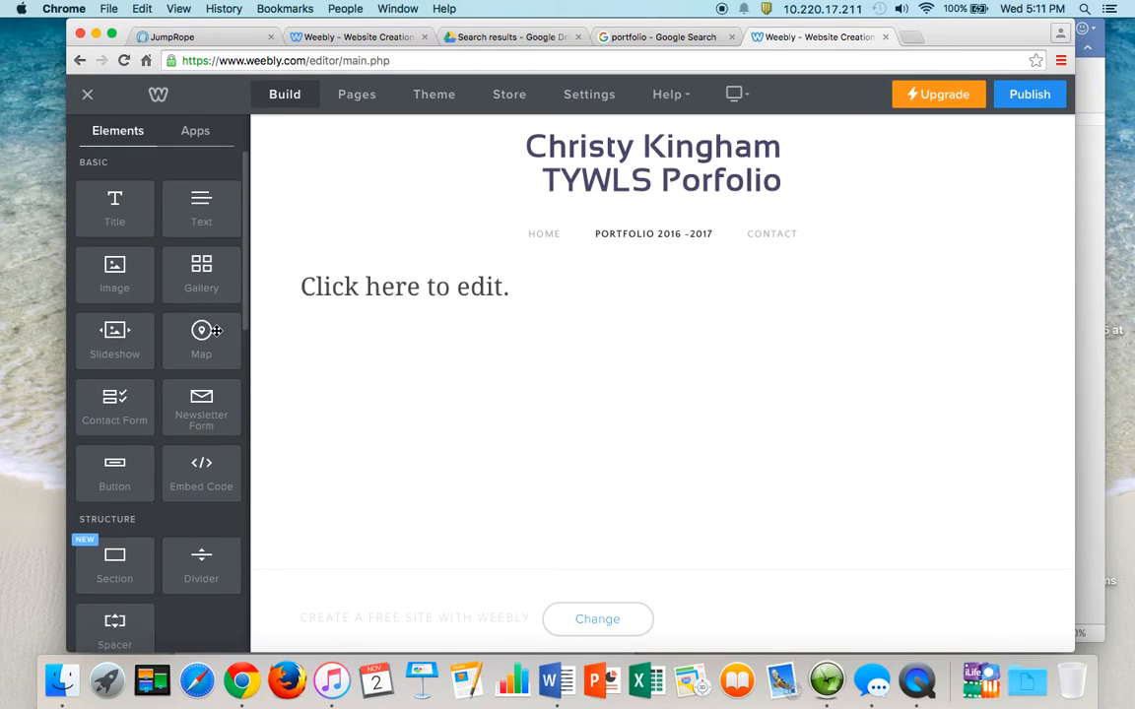
left_click(357, 286)
type("English")
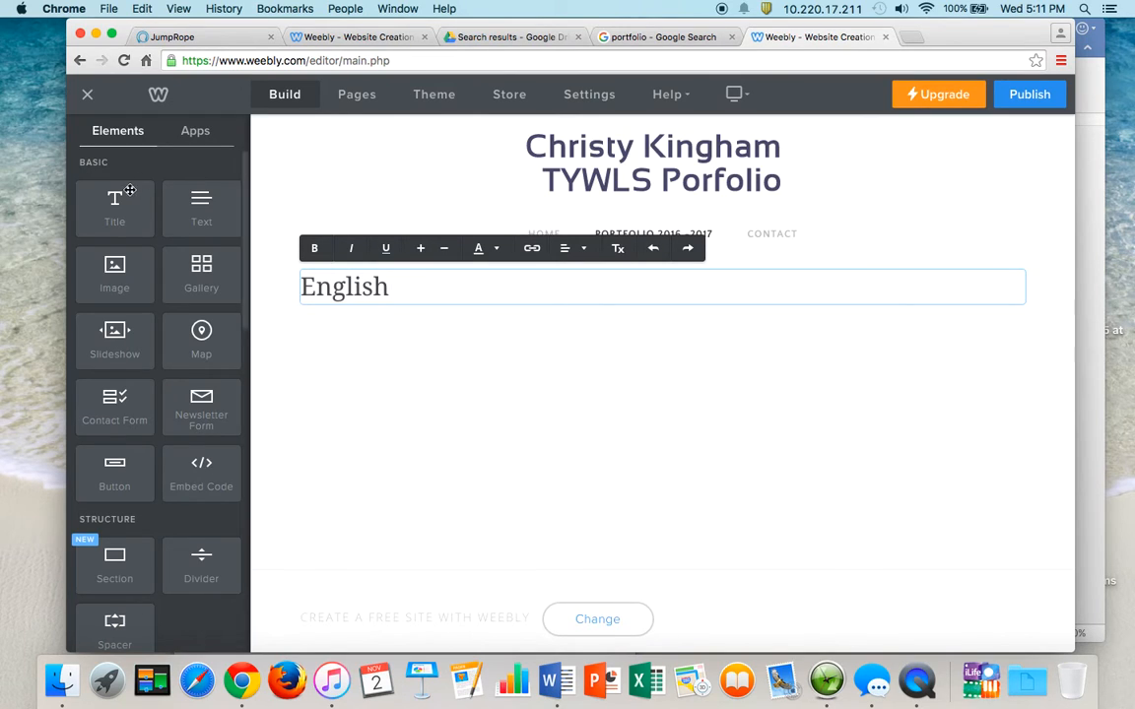
left_click_drag(115, 200, 427, 370)
type("M")
key("BackSpace")
left_click(457, 338)
type("Mu")
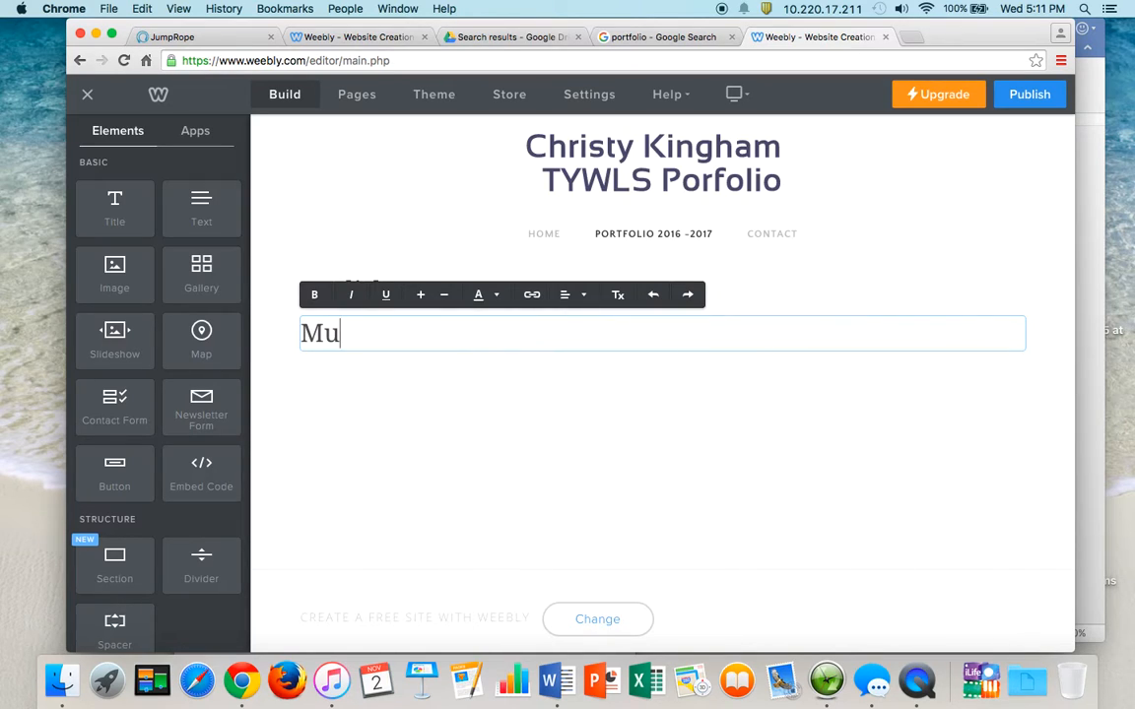
type("sical Theater")
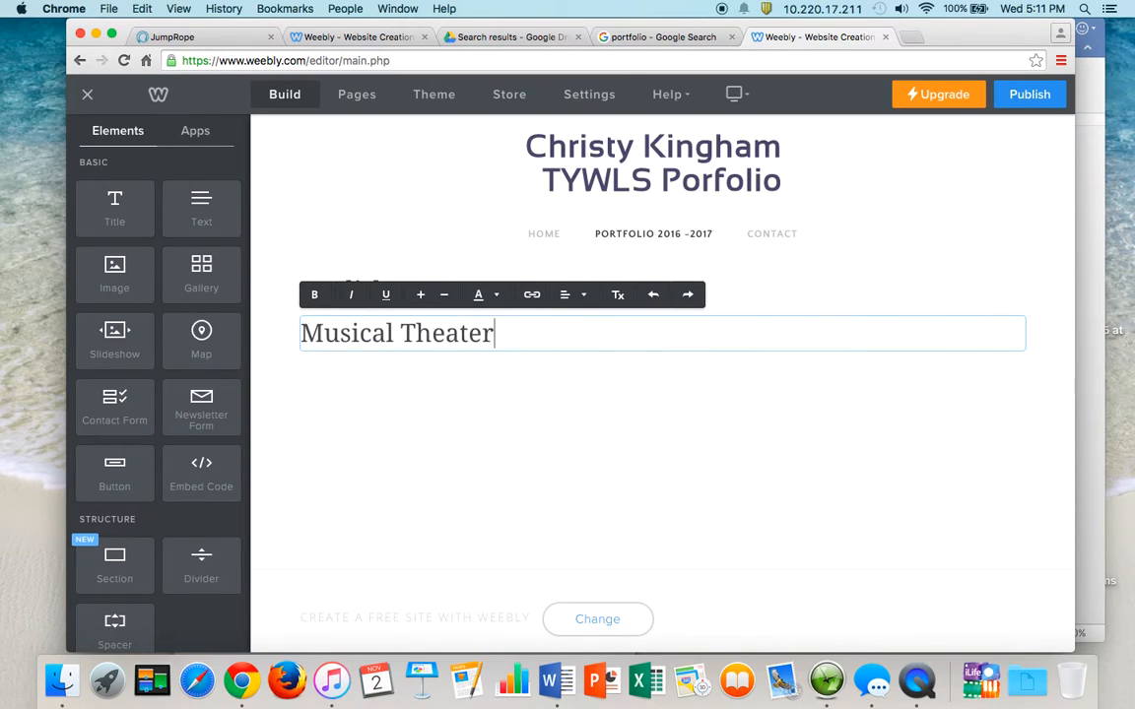
- Add an 'Algebra II/Trig' heading and complete the first heading as 'English 10'
left_click_drag(110, 200, 514, 413)
left_click(464, 385)
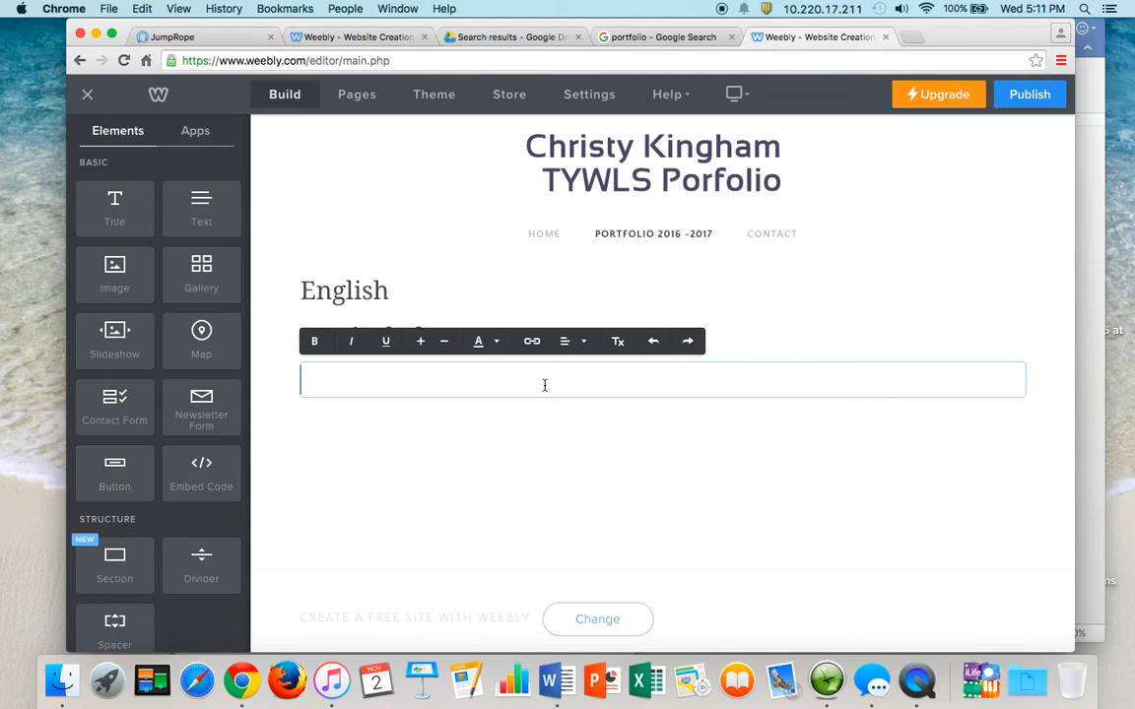
type("Algebra II")
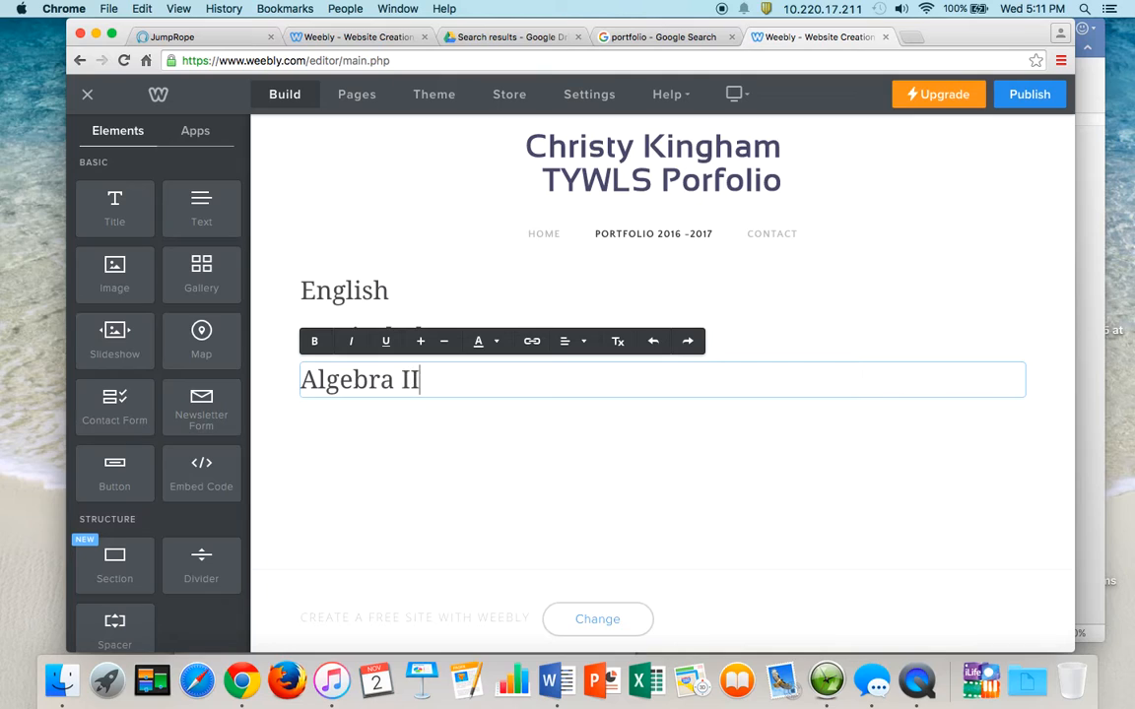
key("BackSpace")
type("/Trig")
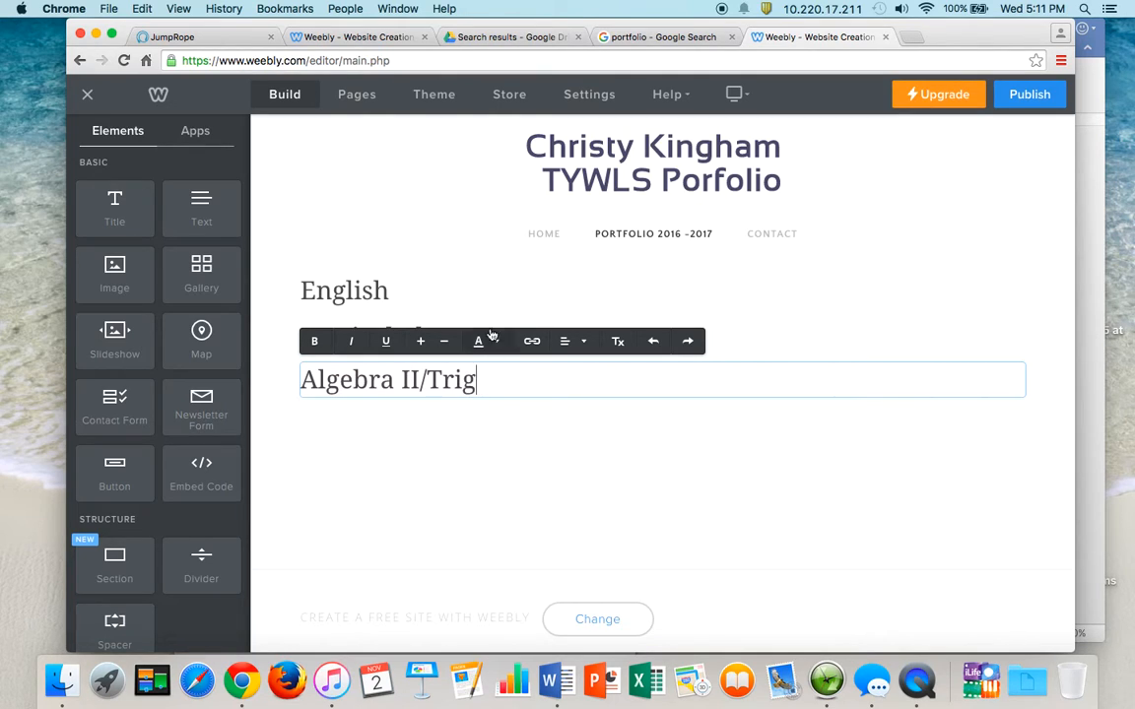
left_click(386, 291)
type("10")
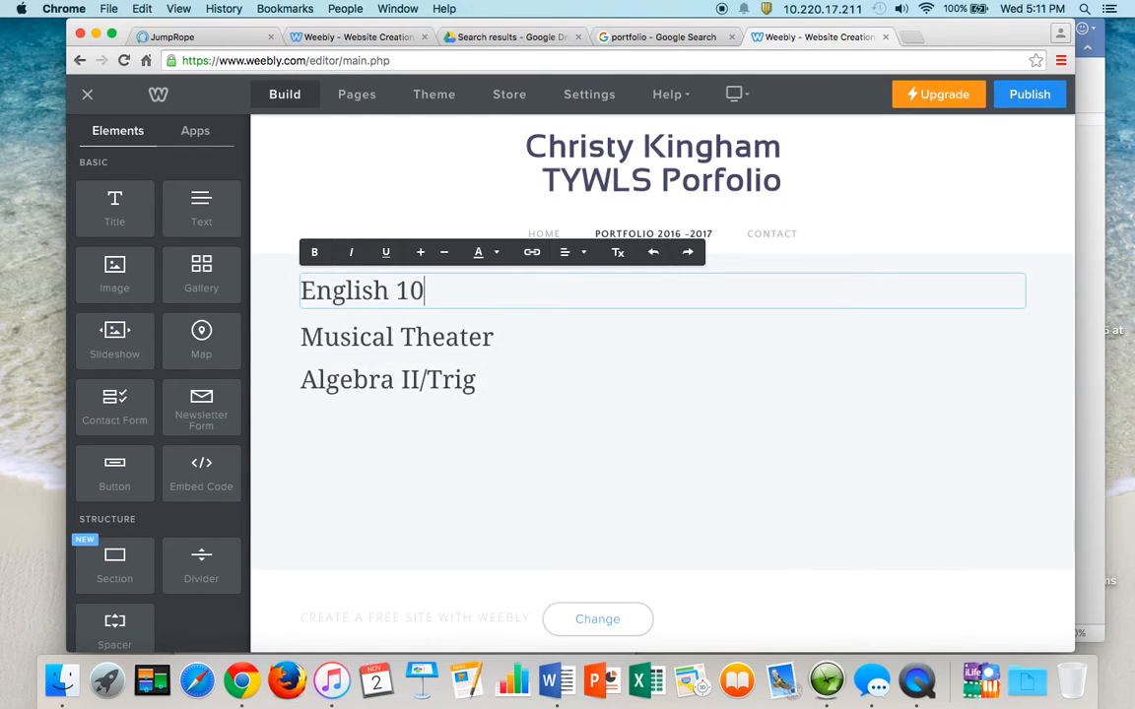
left_click(503, 387)
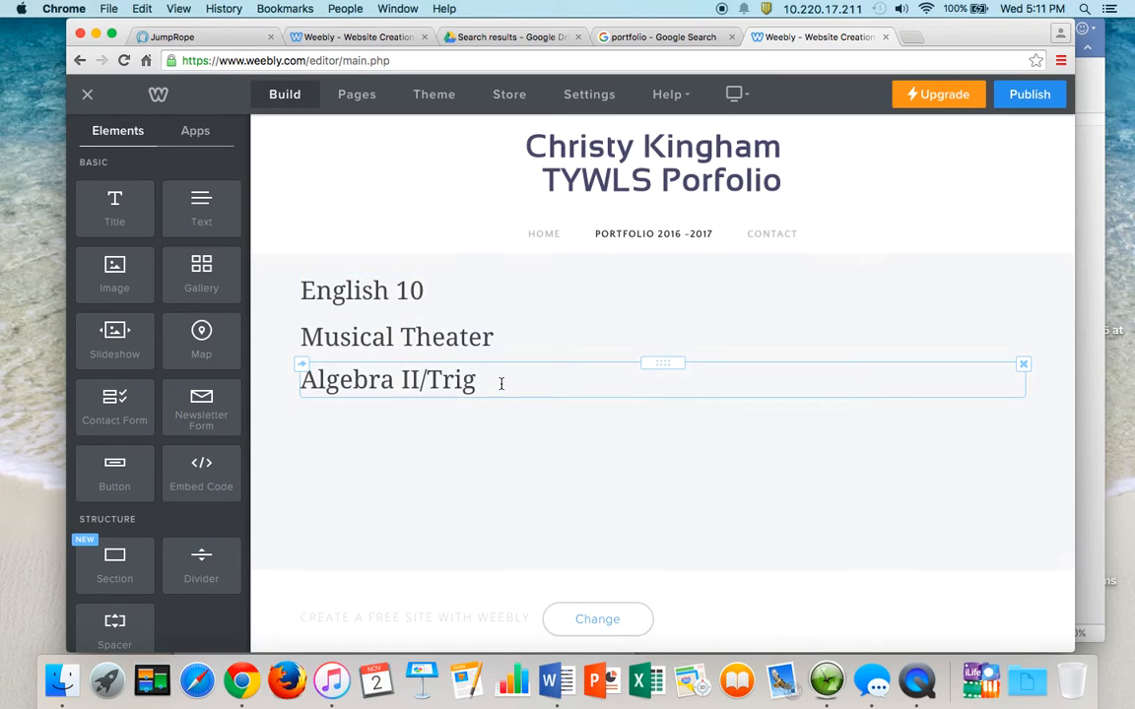
- Add 'Spanish 2' and 'P.E' title headings below Algebra II/Trig
left_click_drag(114, 204, 382, 402)
left_click(412, 425)
type("Spanish 2")
left_click_drag(148, 213, 430, 474)
left_click(430, 472)
type("P.E")
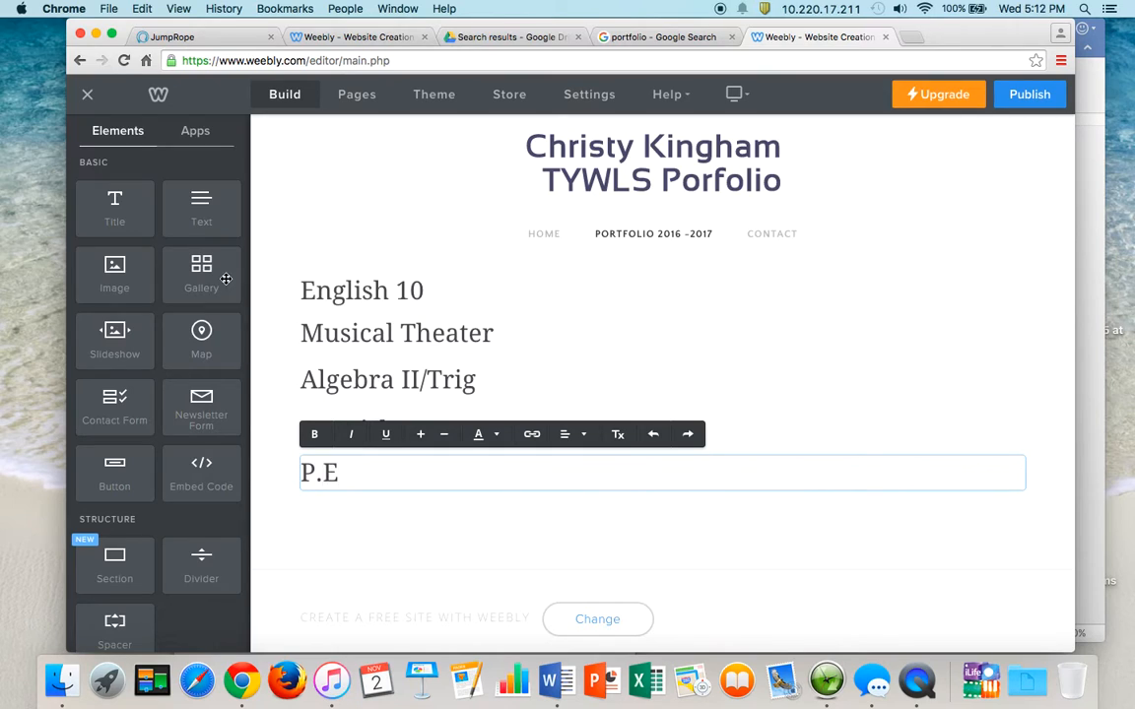
- Delete the extra empty title block that landed beside P.E
left_click_drag(114, 204, 474, 462)
left_click(474, 461)
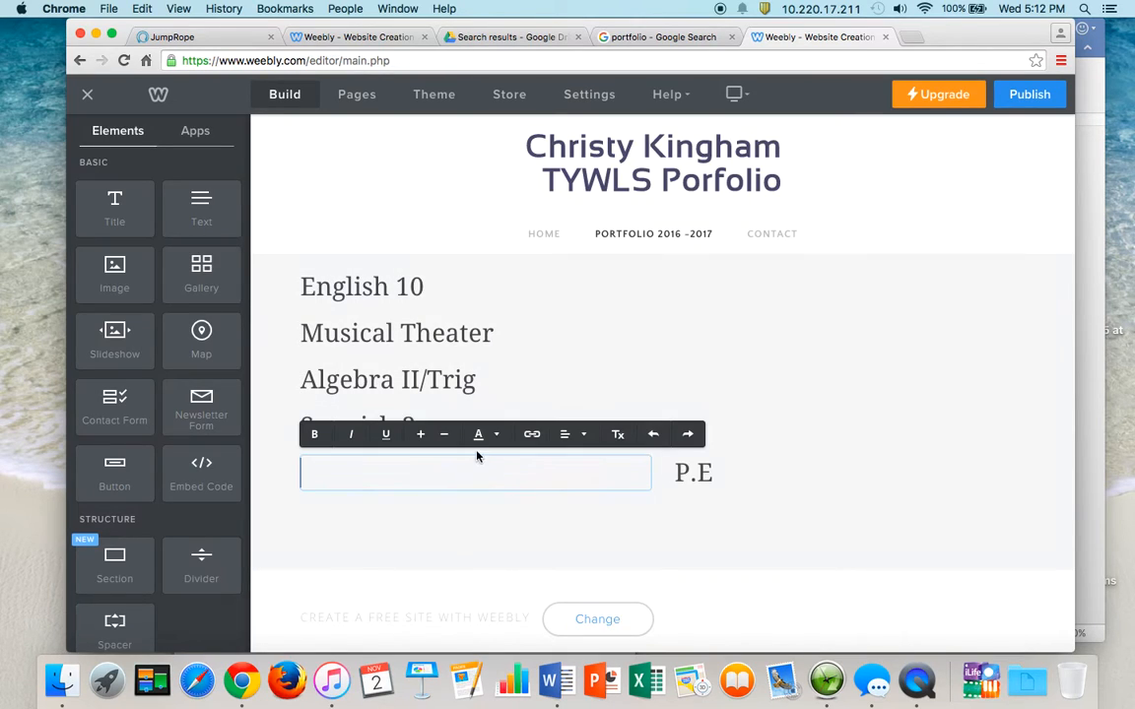
left_click(826, 411)
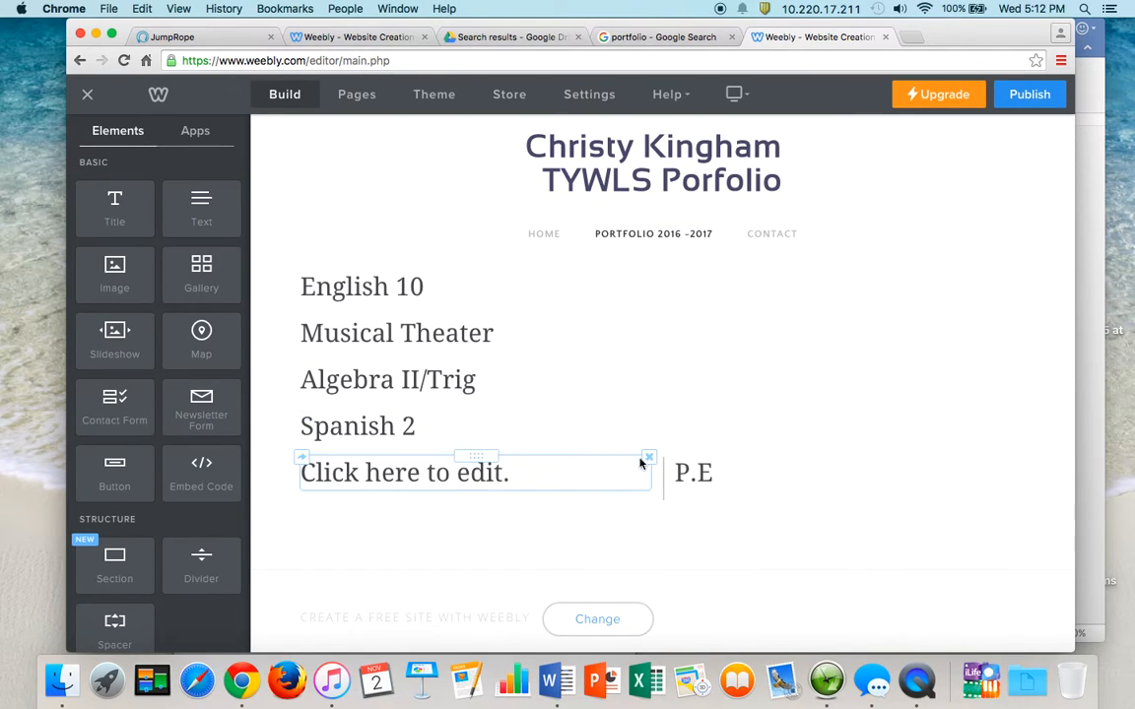
left_click(648, 458)
left_click(616, 406)
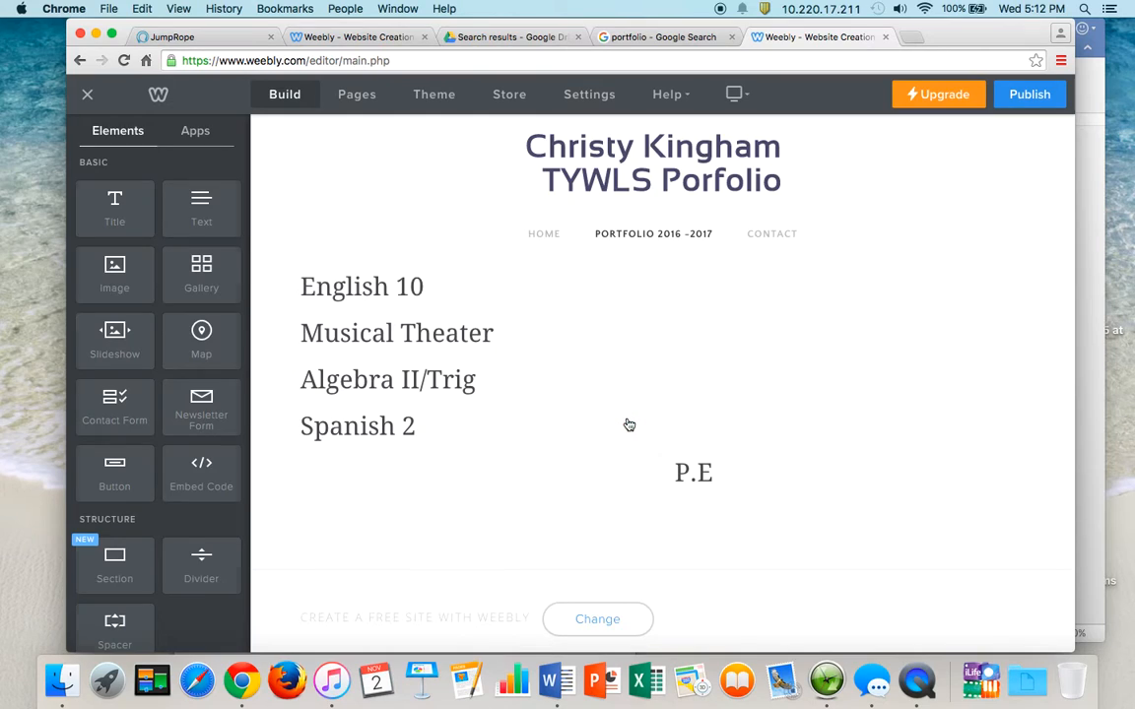
- Place an empty paragraph block under the English 10 heading
left_click(462, 279)
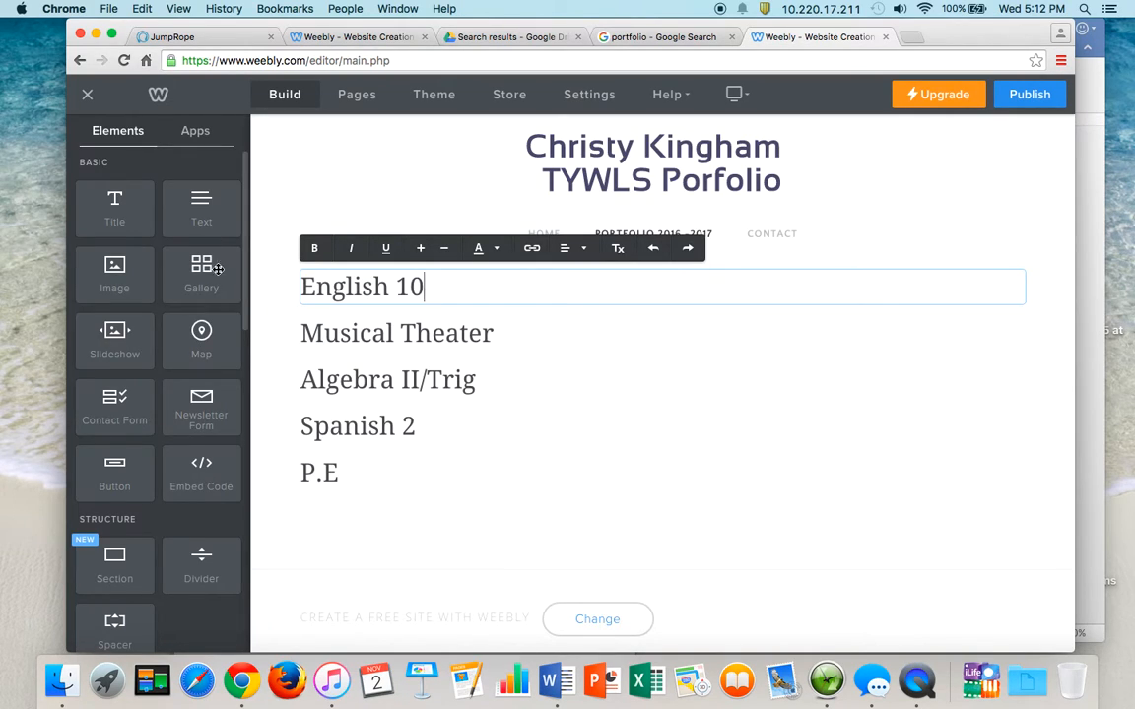
left_click_drag(202, 216, 469, 316)
left_click(359, 323)
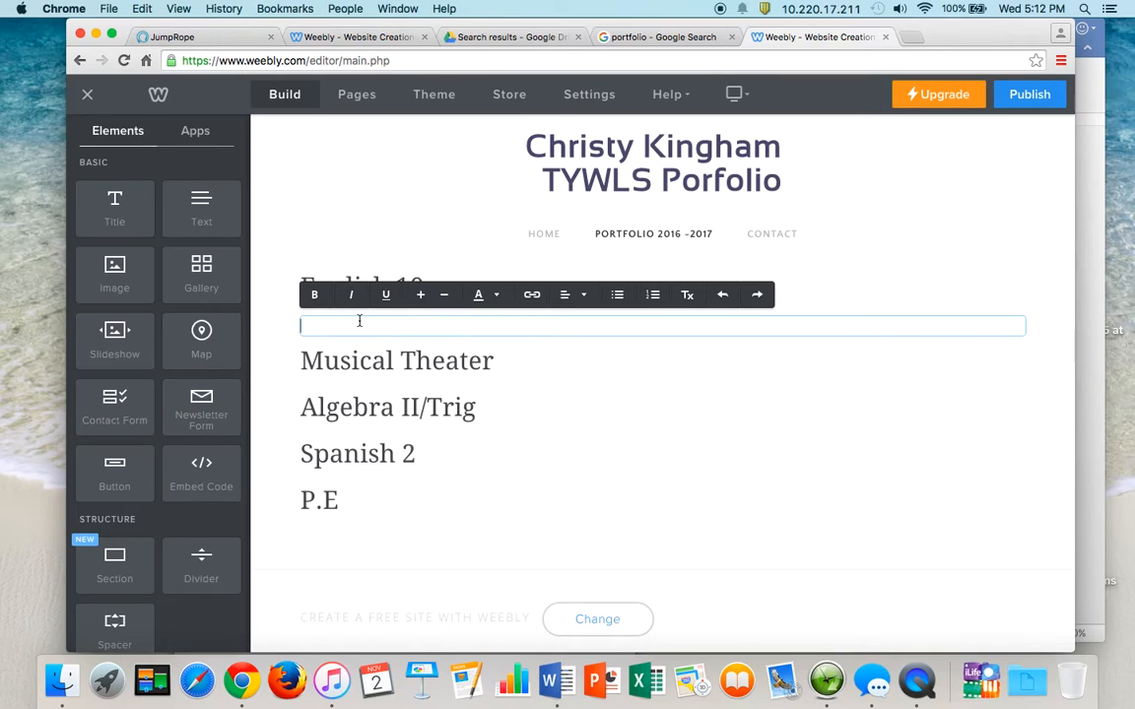
- Write 'Going Well:' and the ELA 10 communicate-outcome sentence, correcting the misspelling to 'communicate'
type("Going Well:")
key("Return")
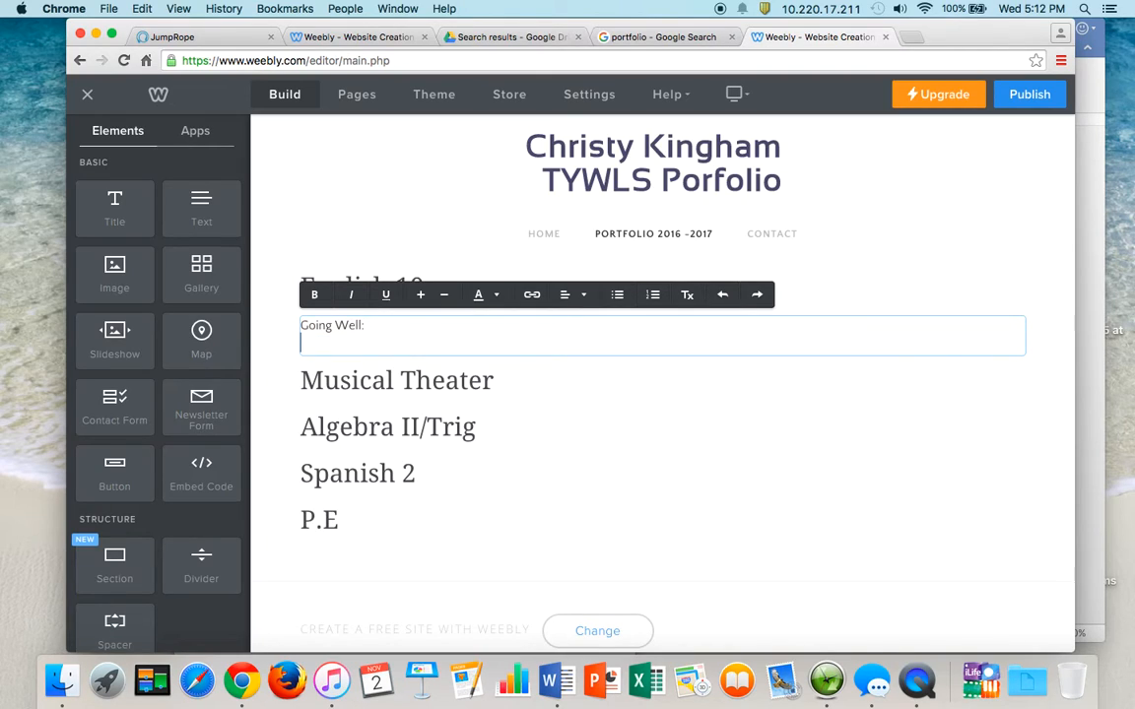
type("What's going well f")
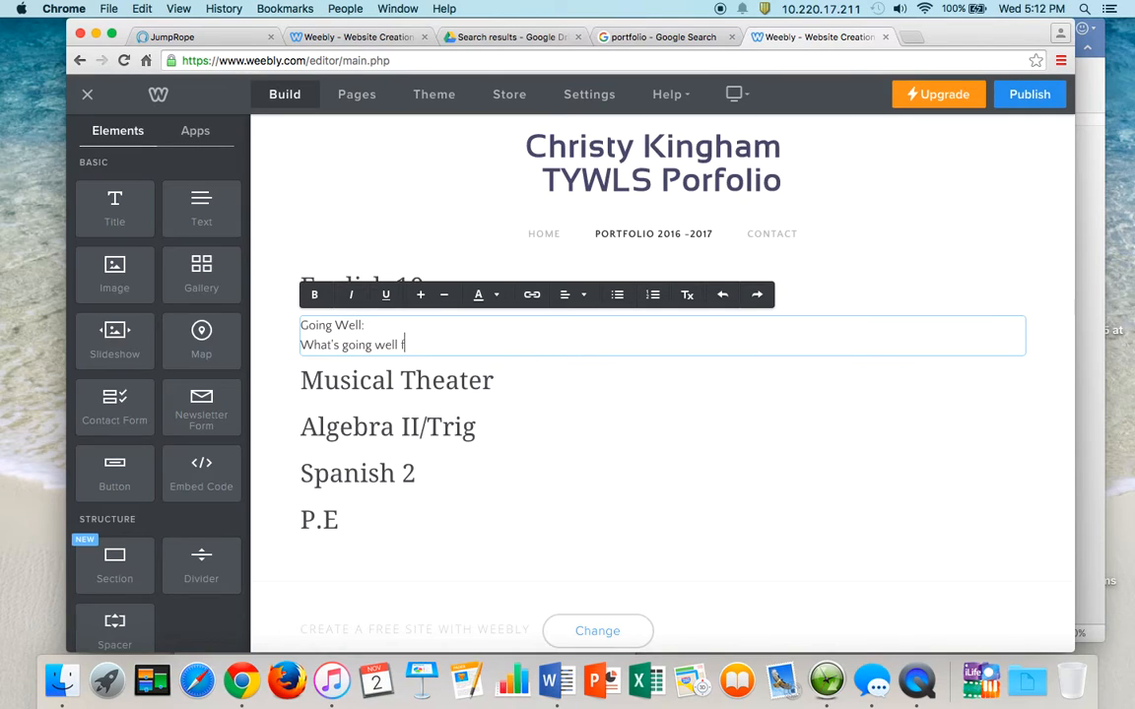
type("or me in ELA 10 is the com")
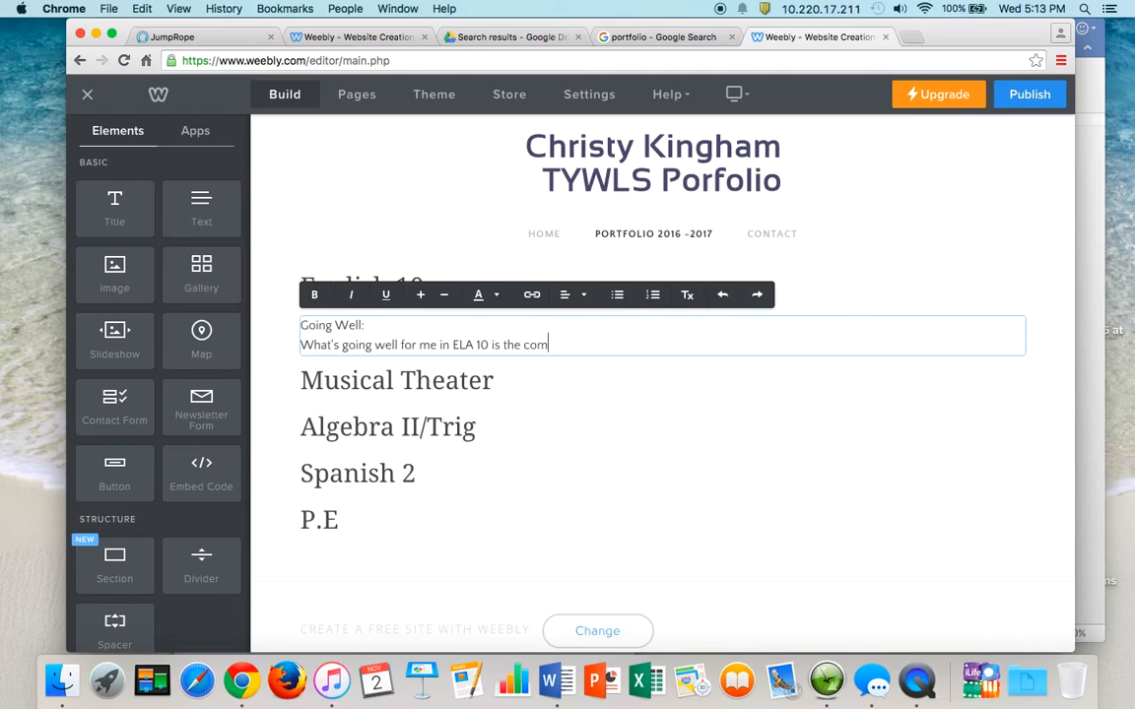
type("muncia")
type("e ")
type("outc")
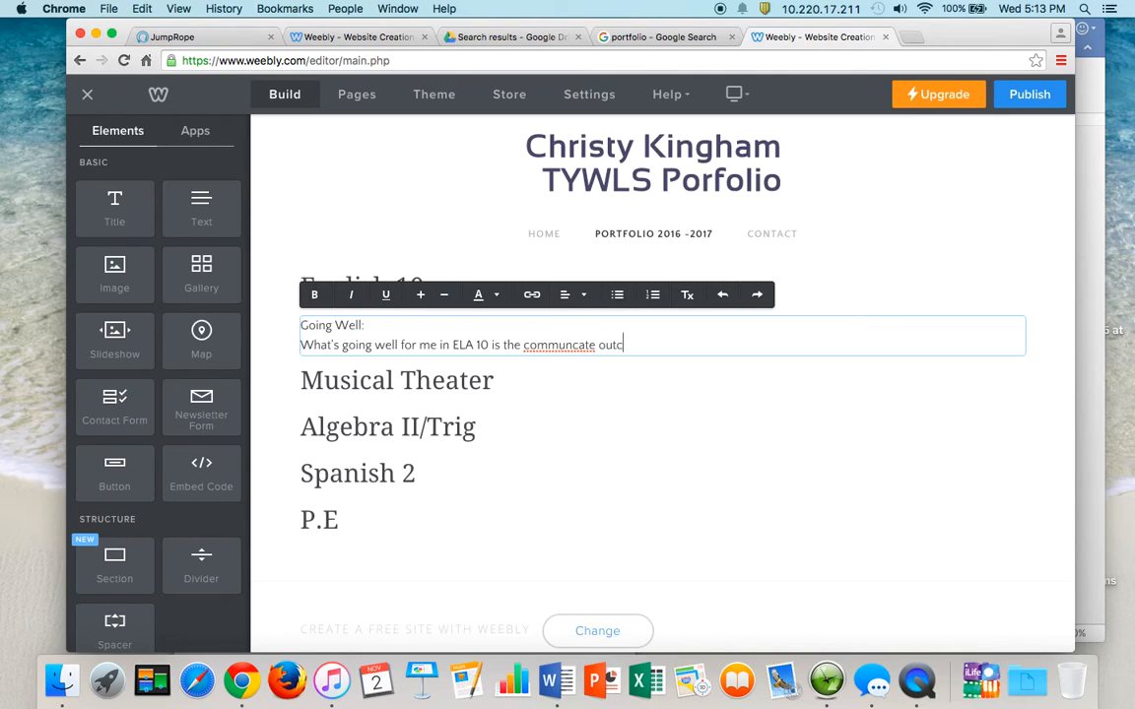
type("ome, specifically the target....")
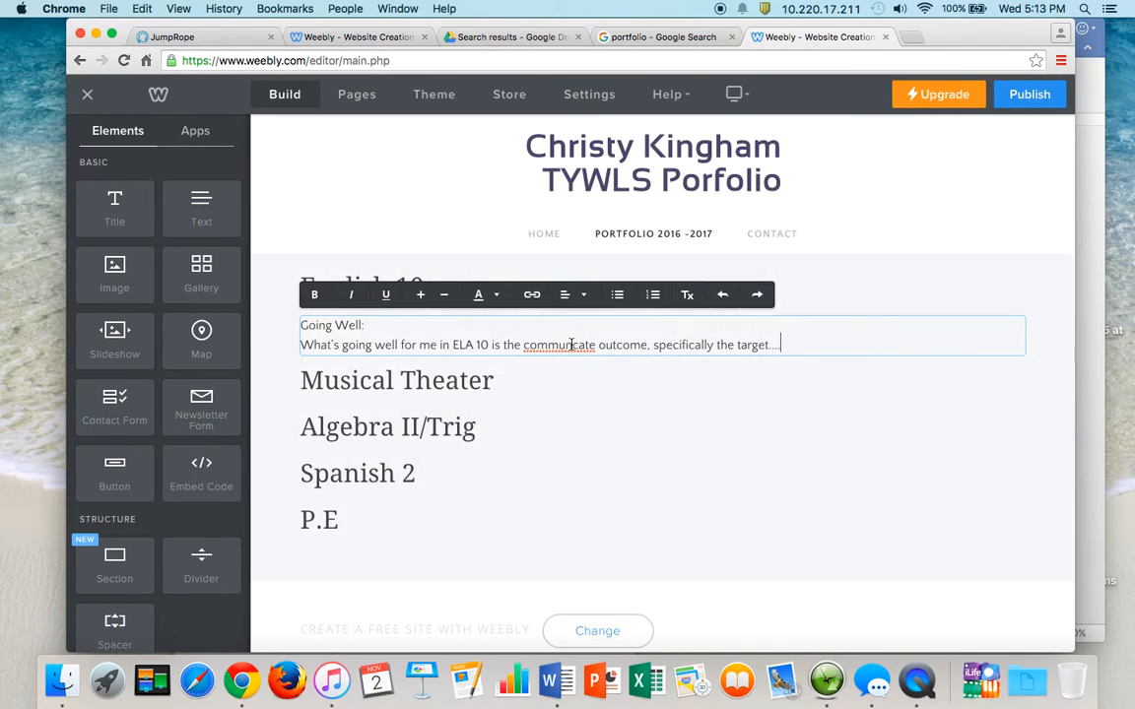
right_click(571, 344)
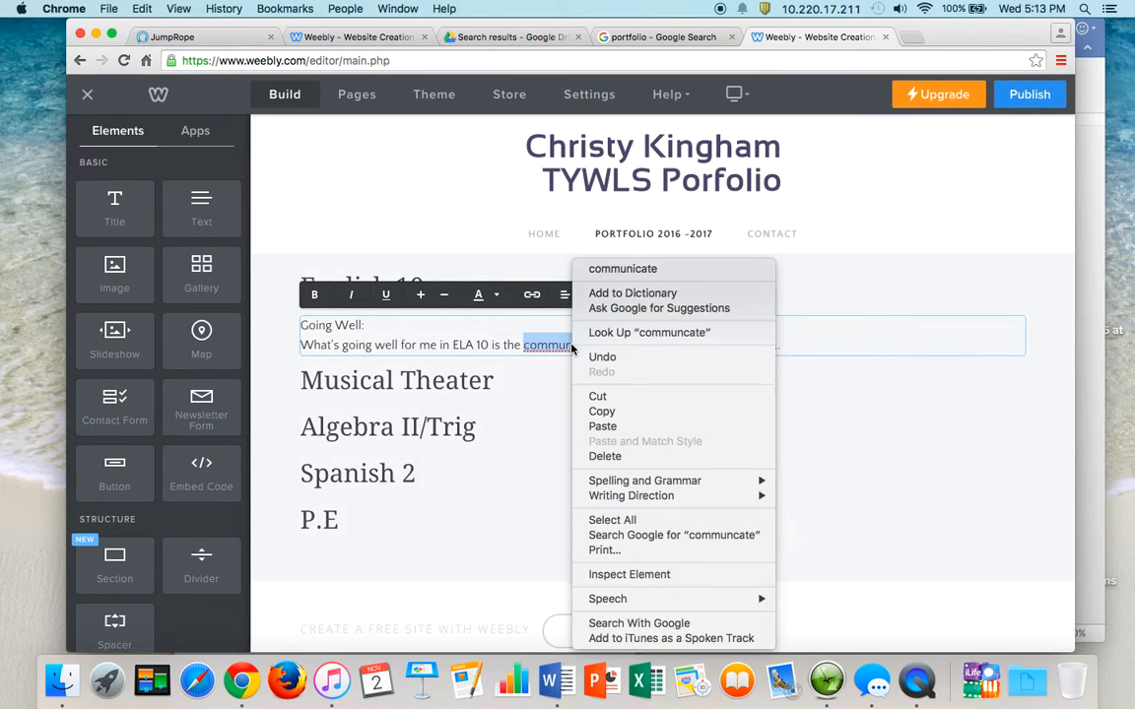
left_click(648, 266)
- Add the line 'Here's an example of that success for me:' followed by a new line
left_click(814, 349)
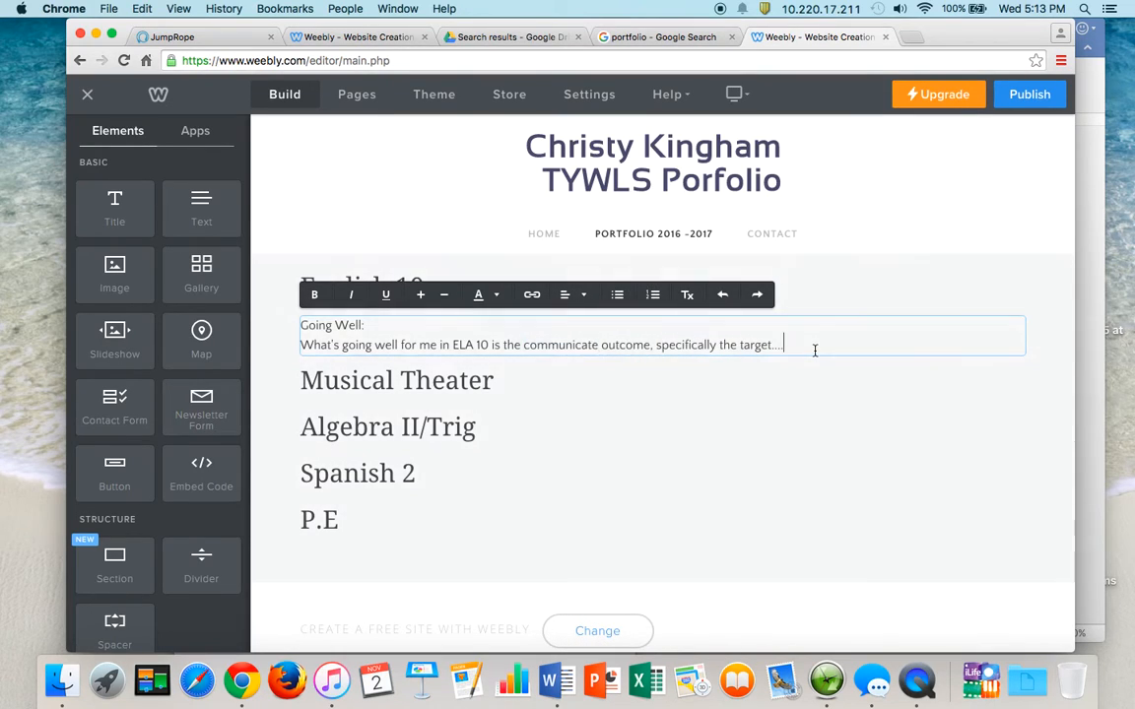
key("Return")
type("Here'sa")
key("BackSpace")
type("an example of that success fo")
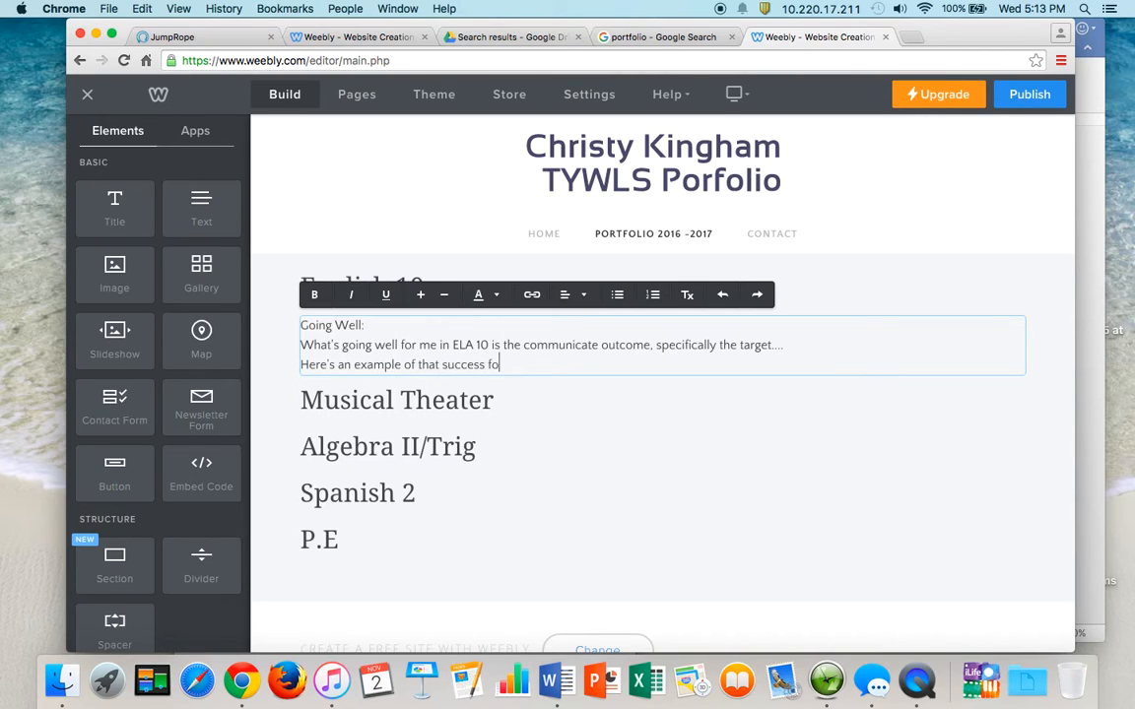
type("r me:")
key("Return")
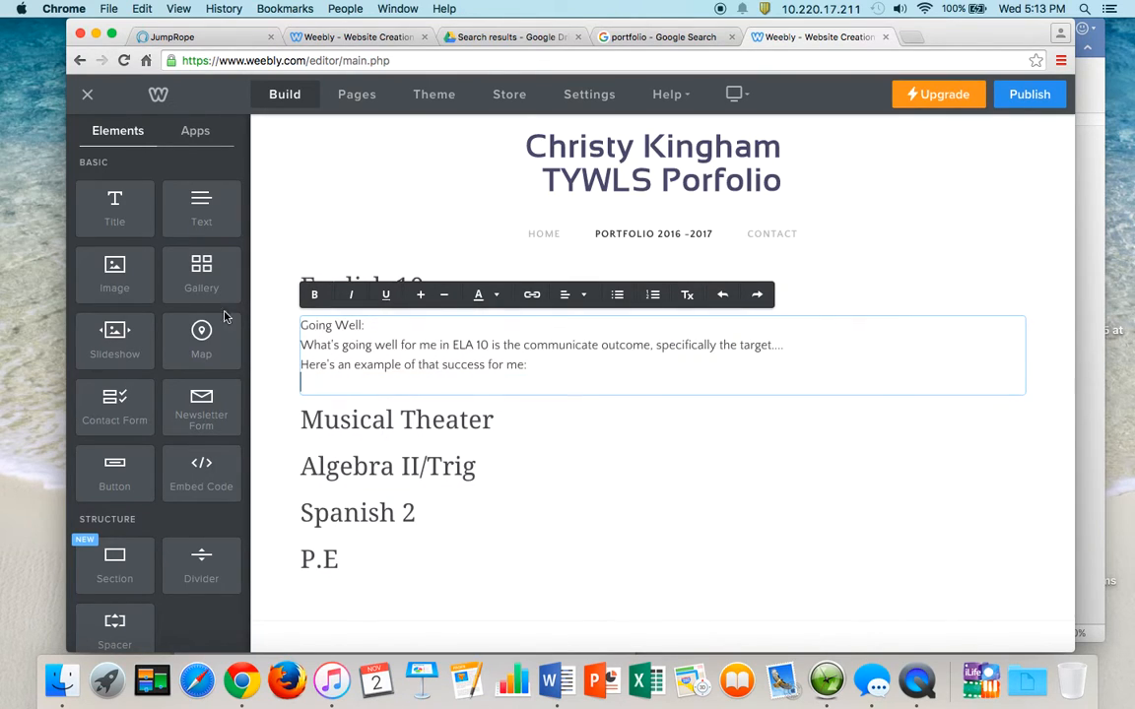
scroll(225, 313, "down", 10)
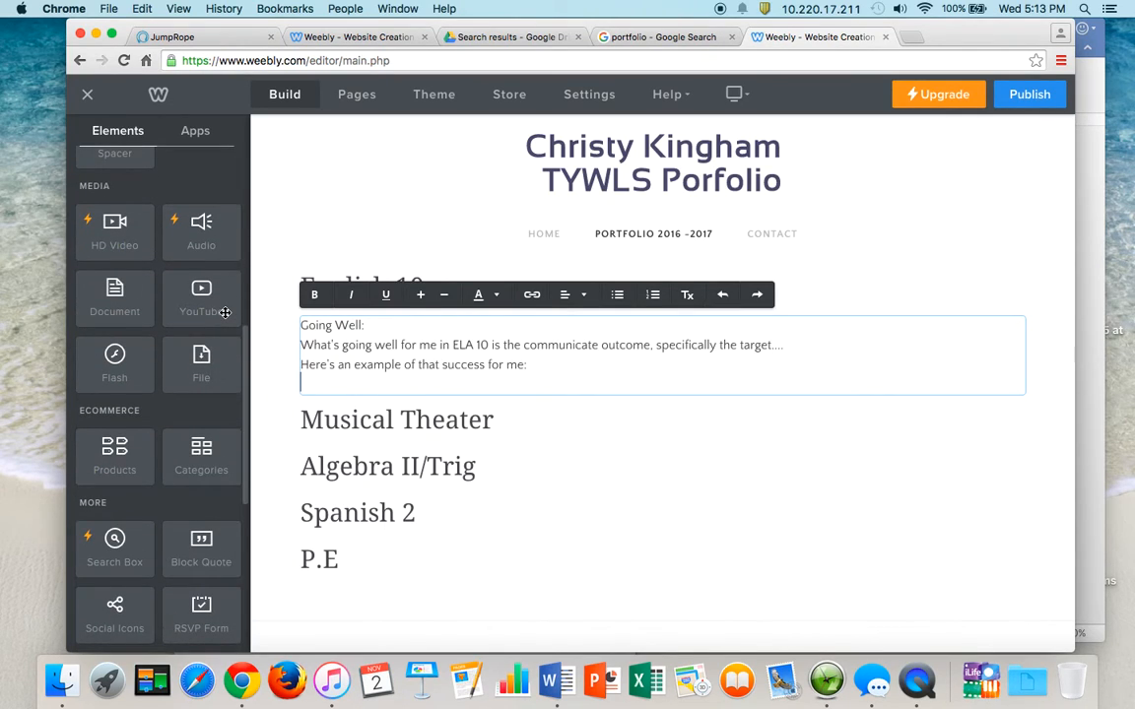
scroll(225, 313, "down", 8)
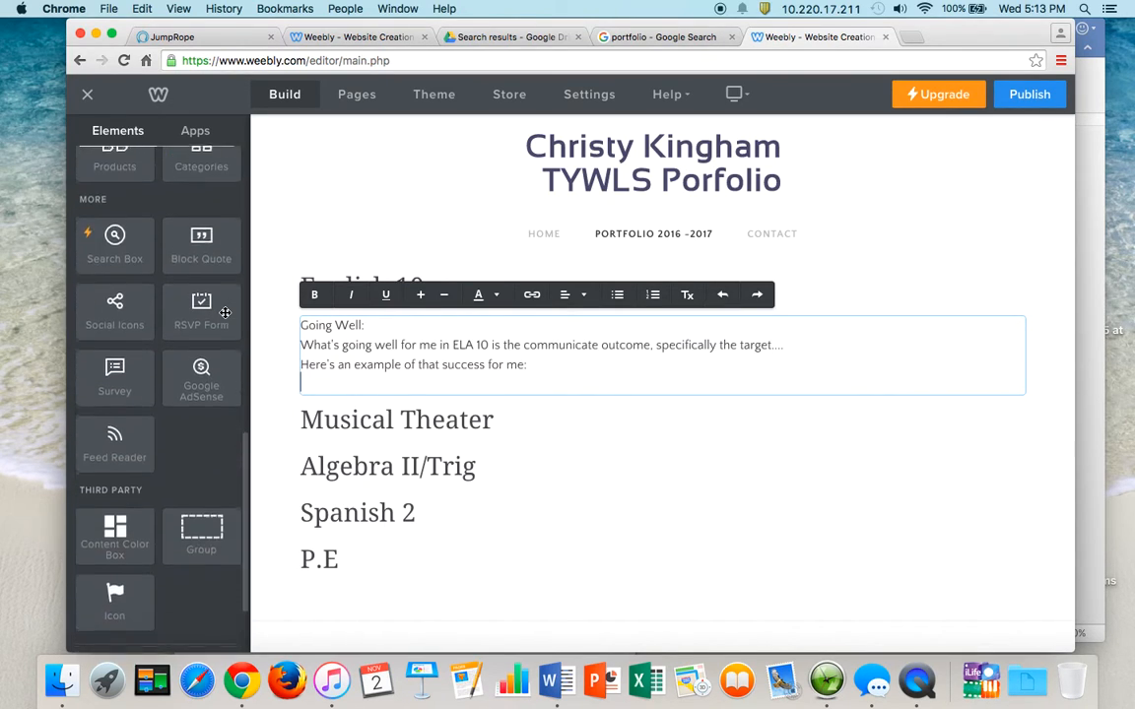
scroll(225, 315, "up", 15)
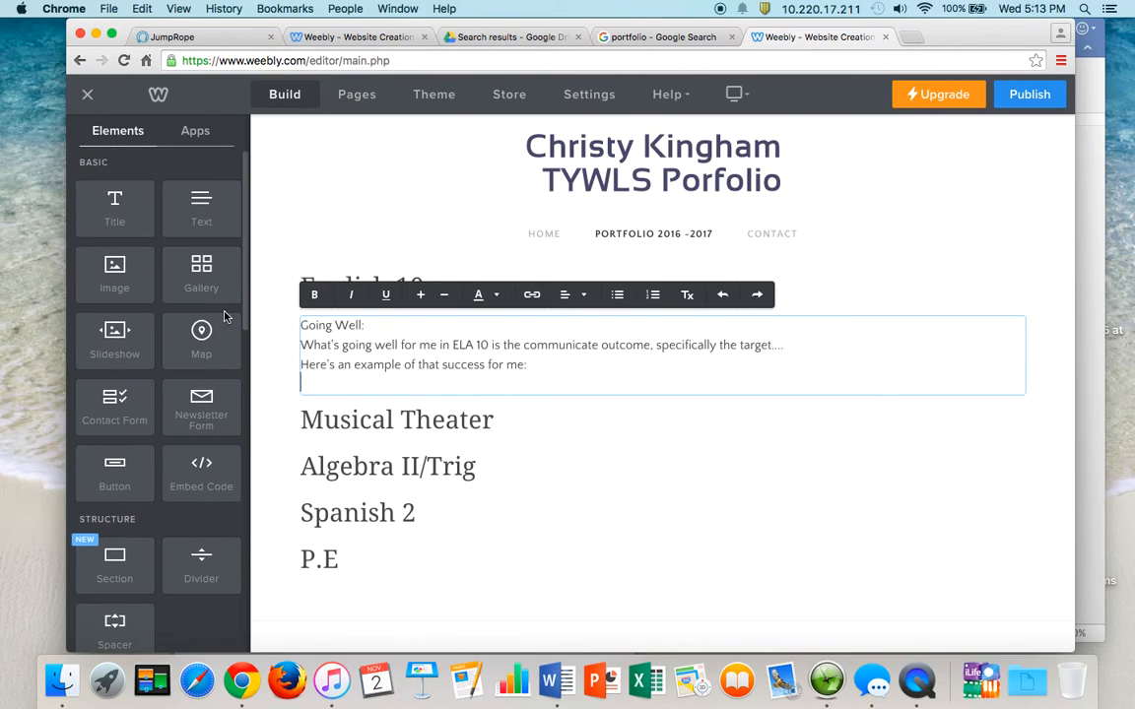
scroll(145, 288, "down", 3)
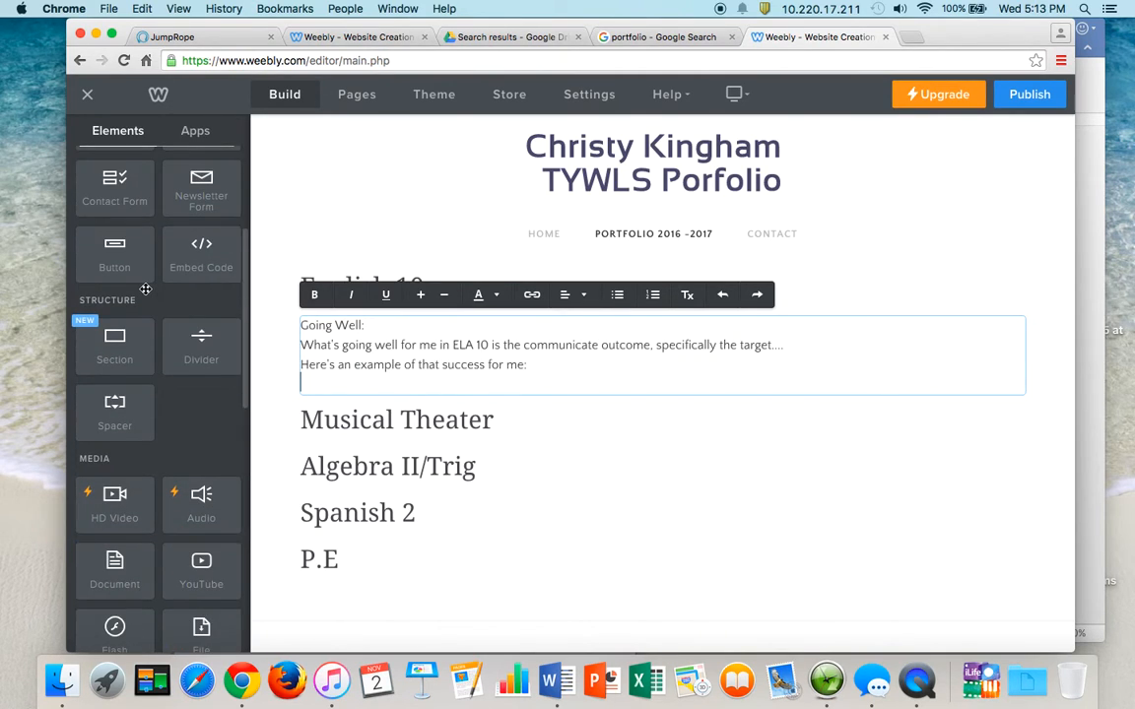
scroll(207, 426, "down", 2)
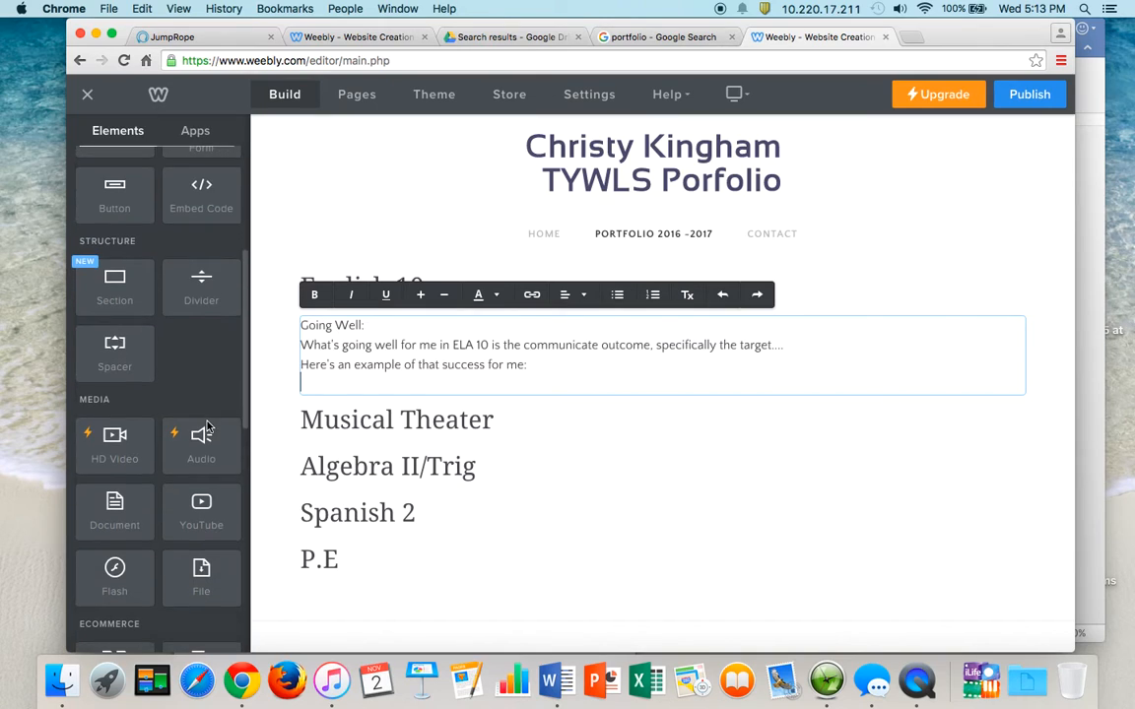
scroll(206, 426, "down", 10)
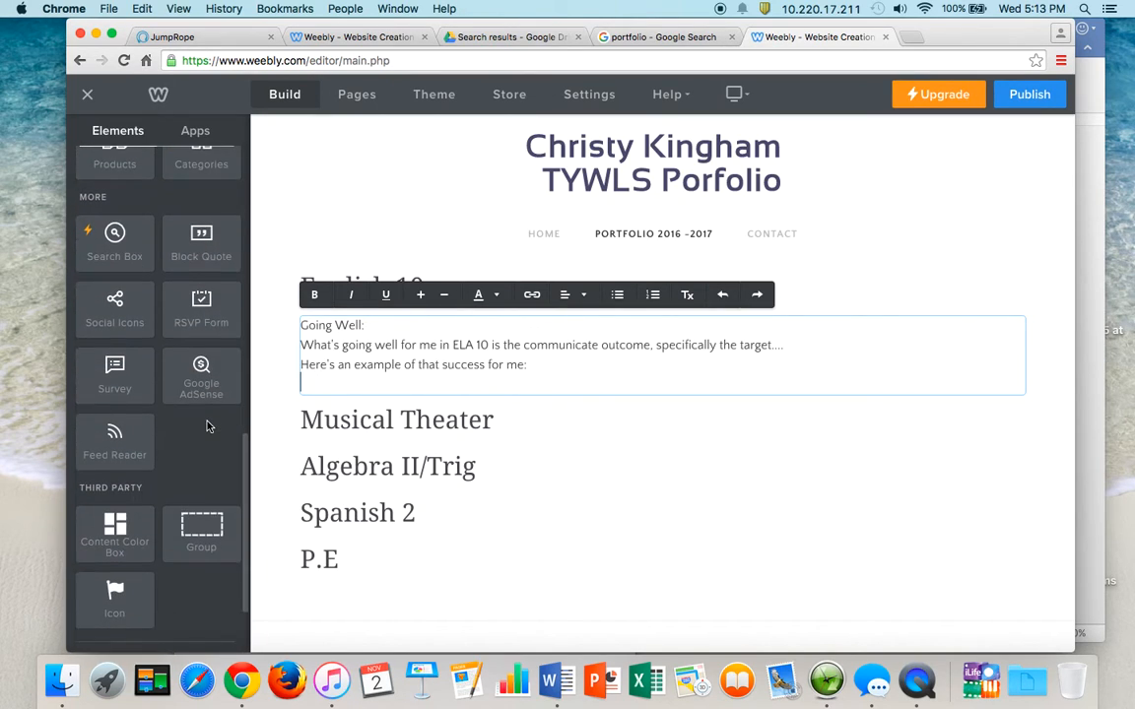
scroll(207, 425, "down", 3)
scroll(208, 423, "up", 3)
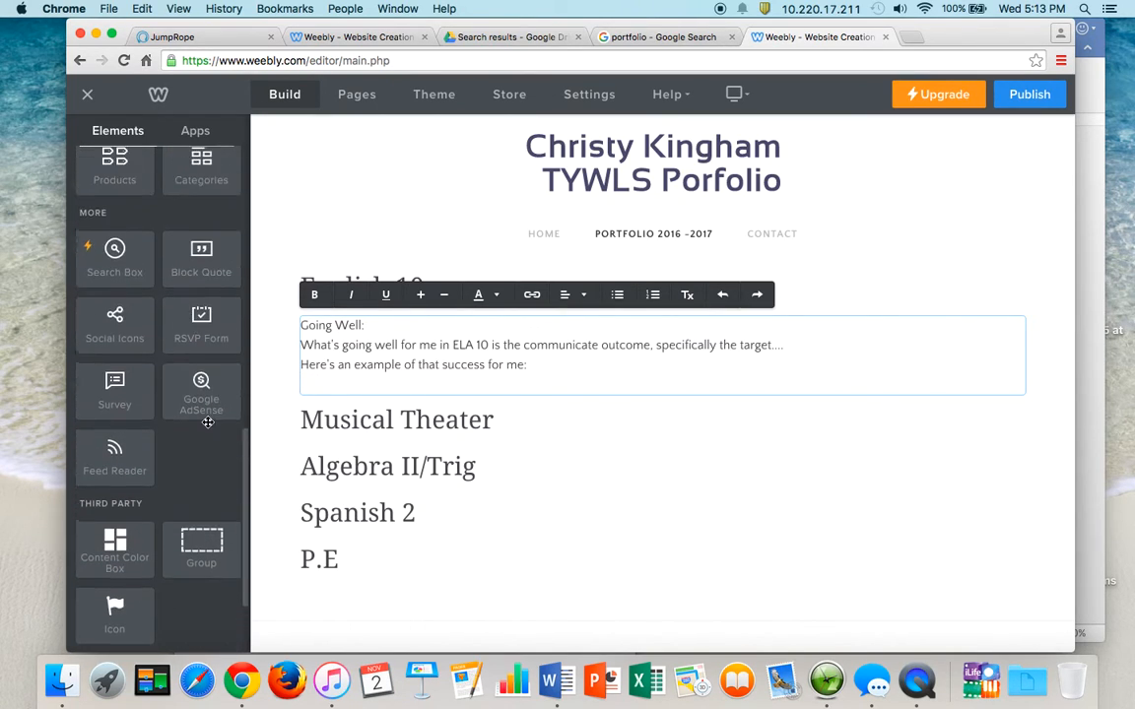
scroll(208, 422, "up", 4)
scroll(200, 256, "up", 3)
scroll(200, 256, "up", 5)
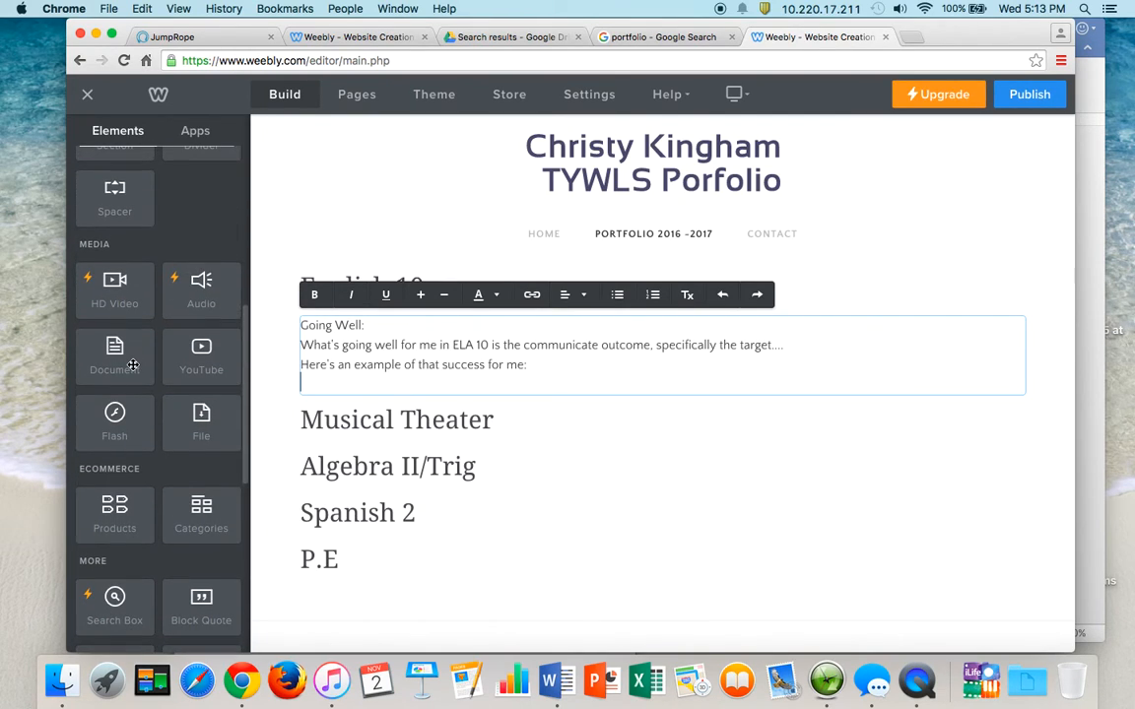
scroll(133, 365, "up", 5)
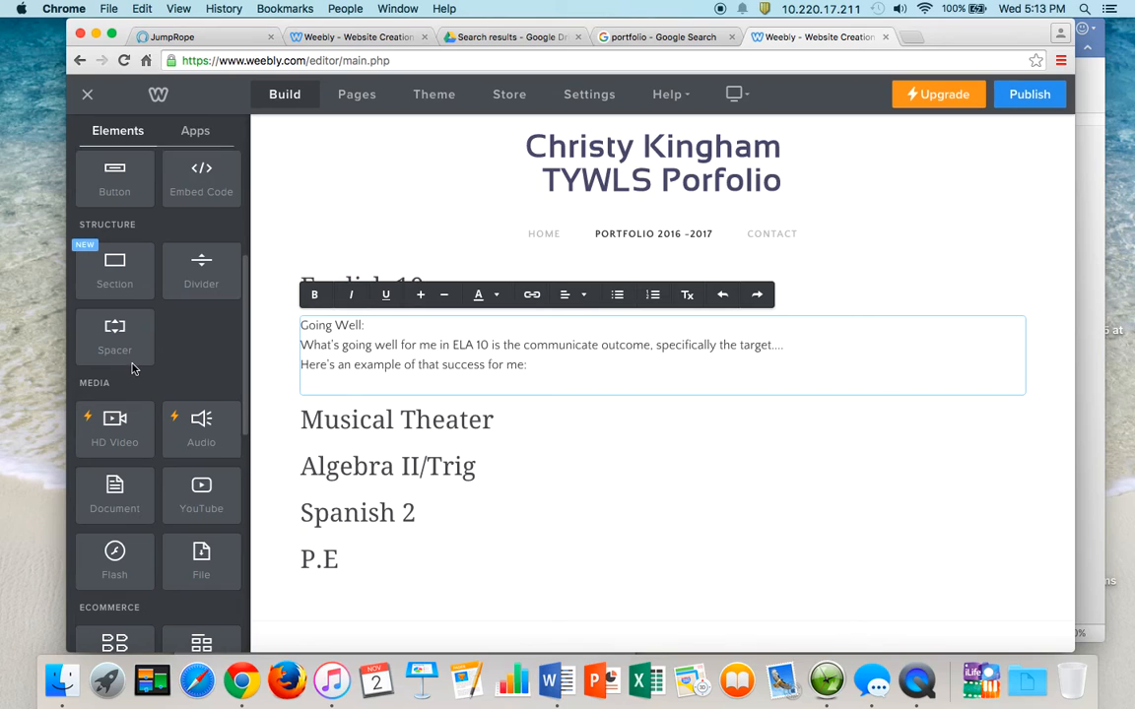
scroll(131, 334, "up", 3)
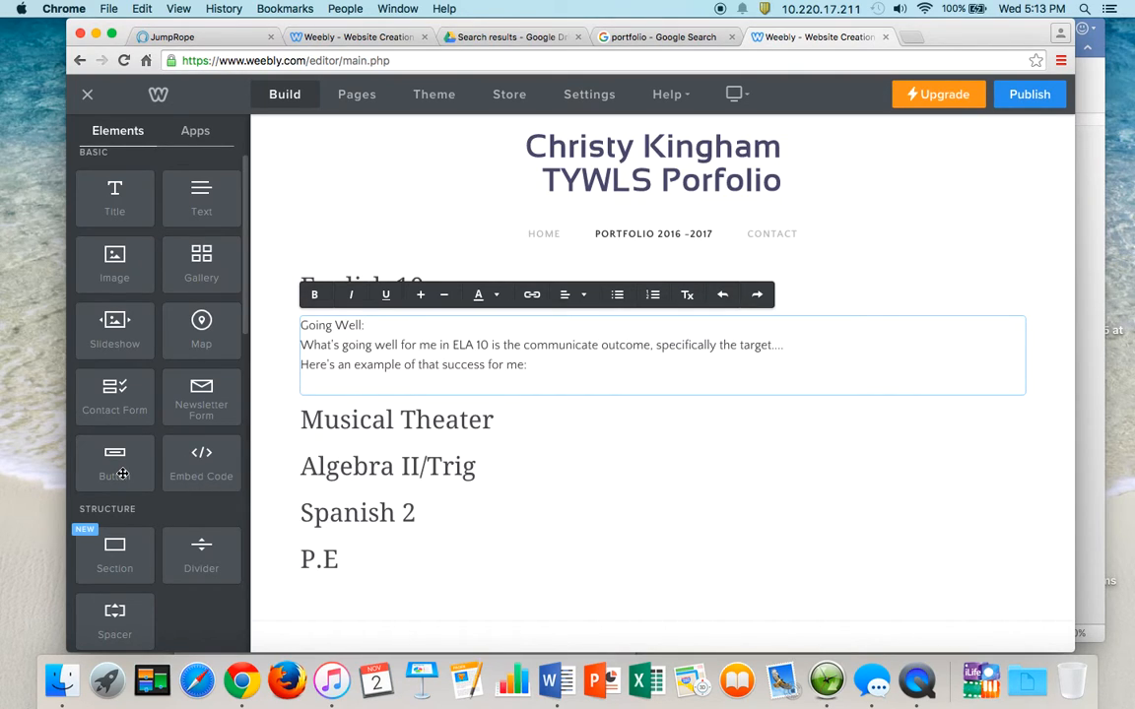
- Add a button labelled 'CATCHER IN THE RYE RESPONSE' under the English 10 reflection
left_click_drag(123, 473, 514, 378)
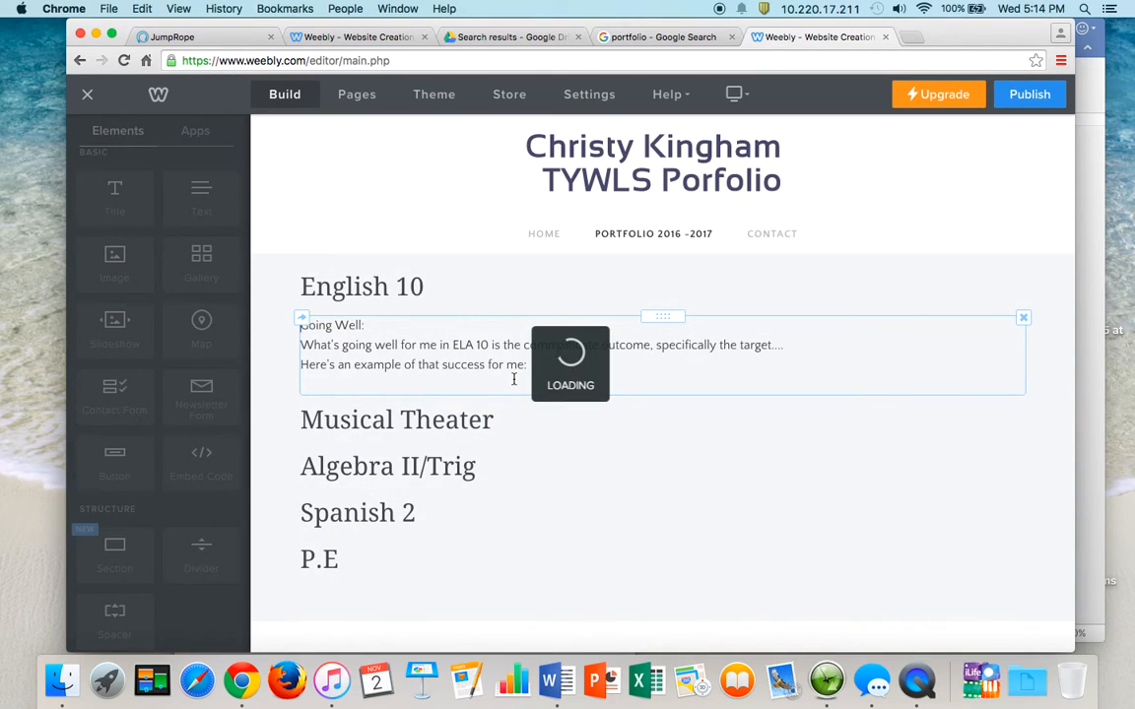
left_click_drag(310, 423, 387, 420)
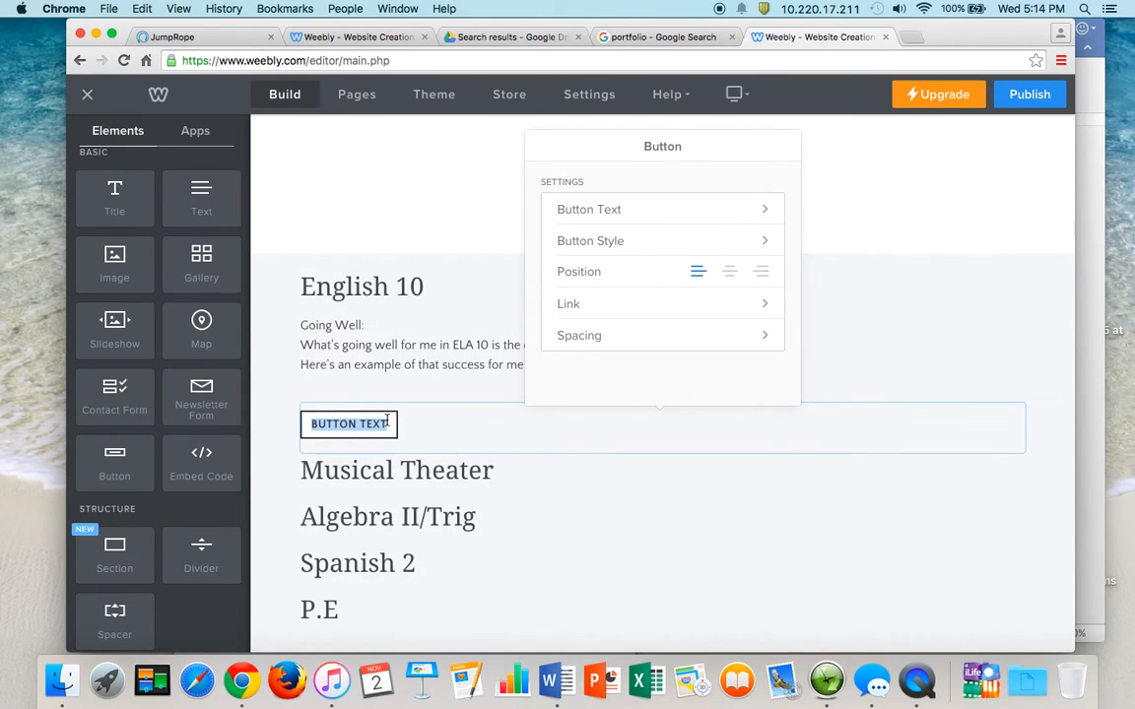
type("CA")
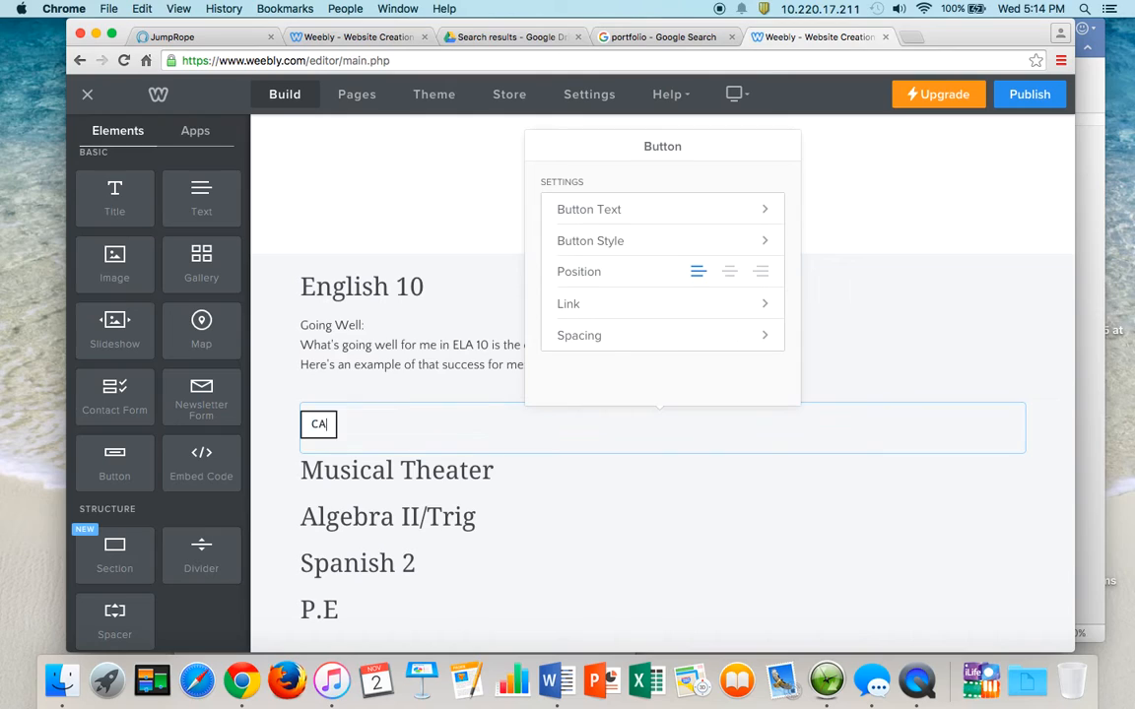
type("TCHER IN THE RYE RESPONSE")
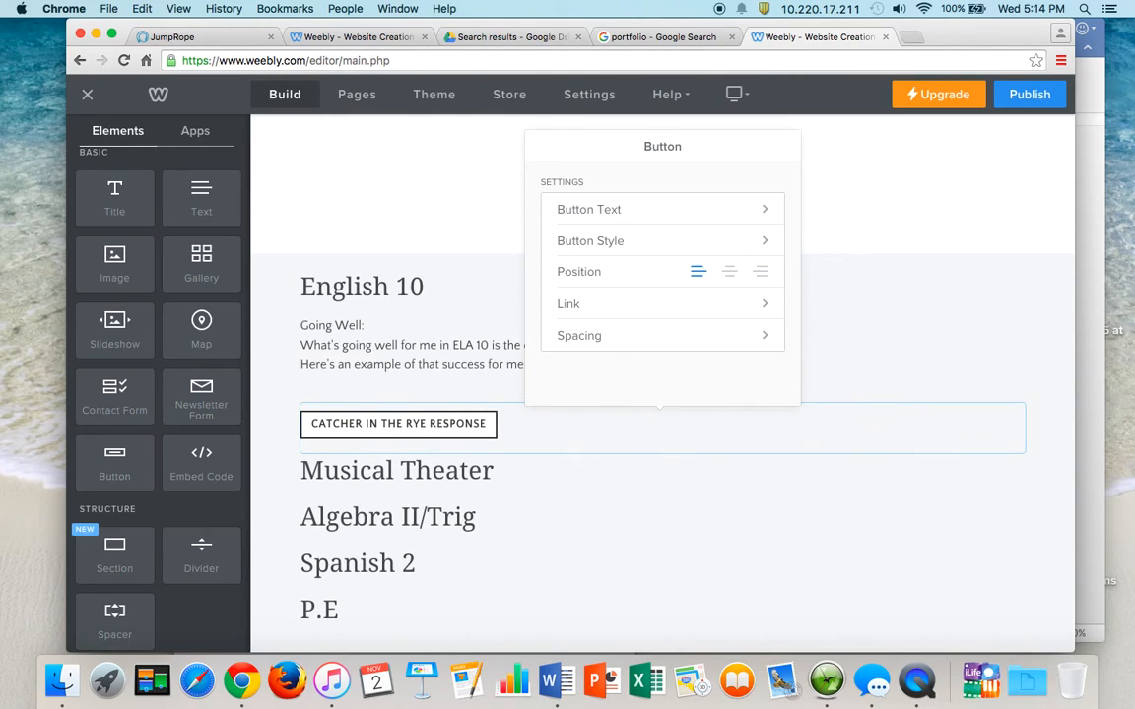
left_click(425, 423)
- Set the button's link type to Website URL, then go to the Google Drive results
left_click(704, 315)
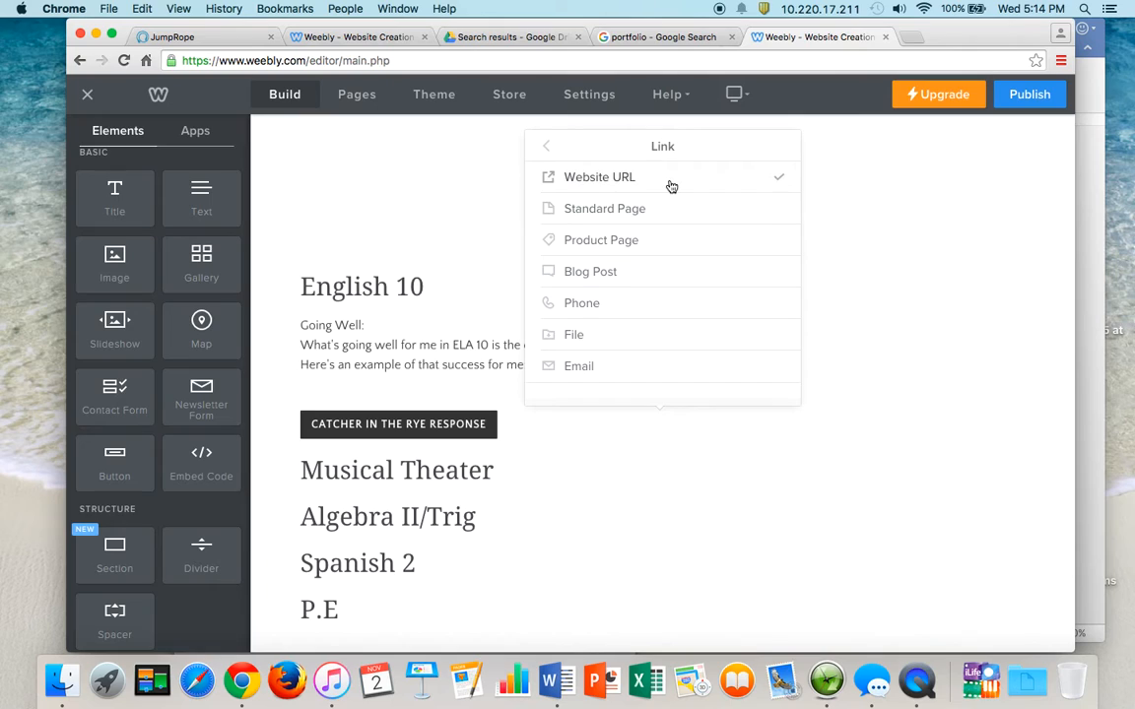
left_click(671, 187)
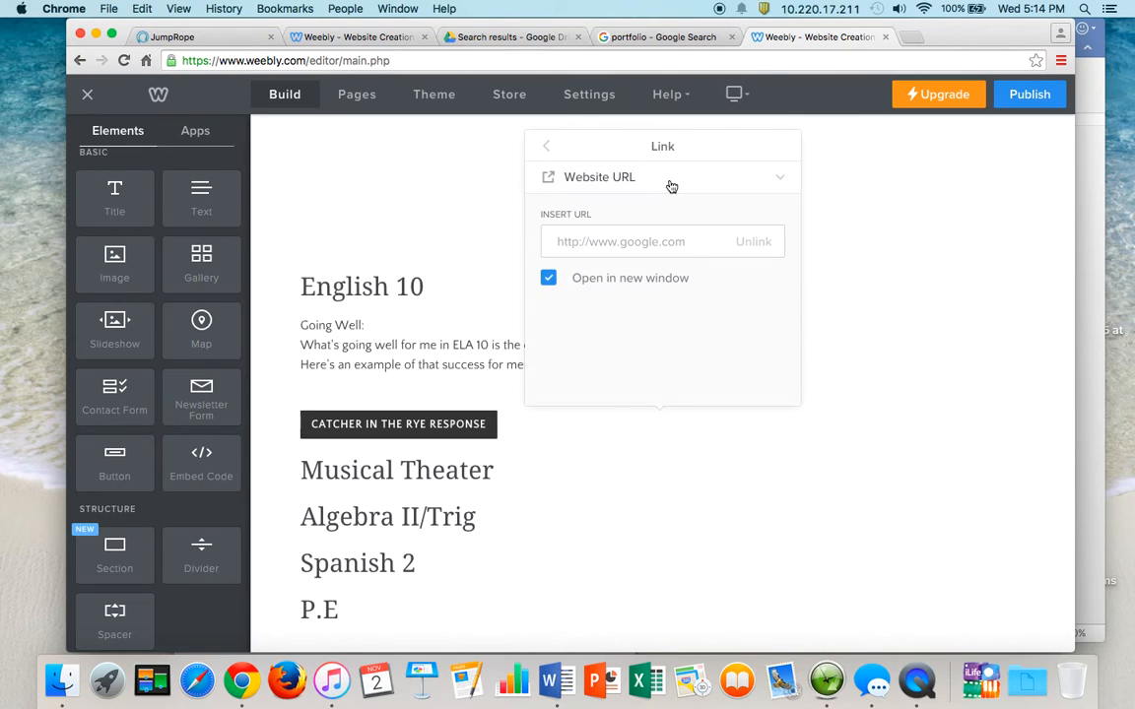
left_click(463, 37)
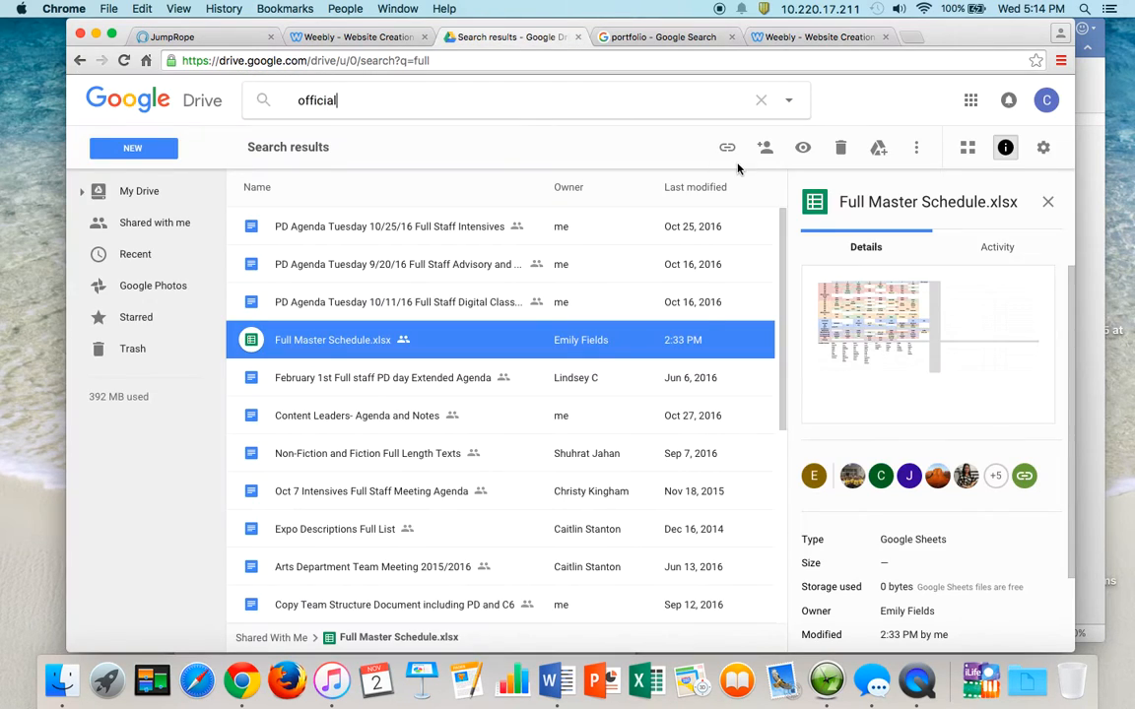
- Open the PD Agenda Tuesday 10/25/16 document, close it, and return to the Weebly editor
double_click(352, 224)
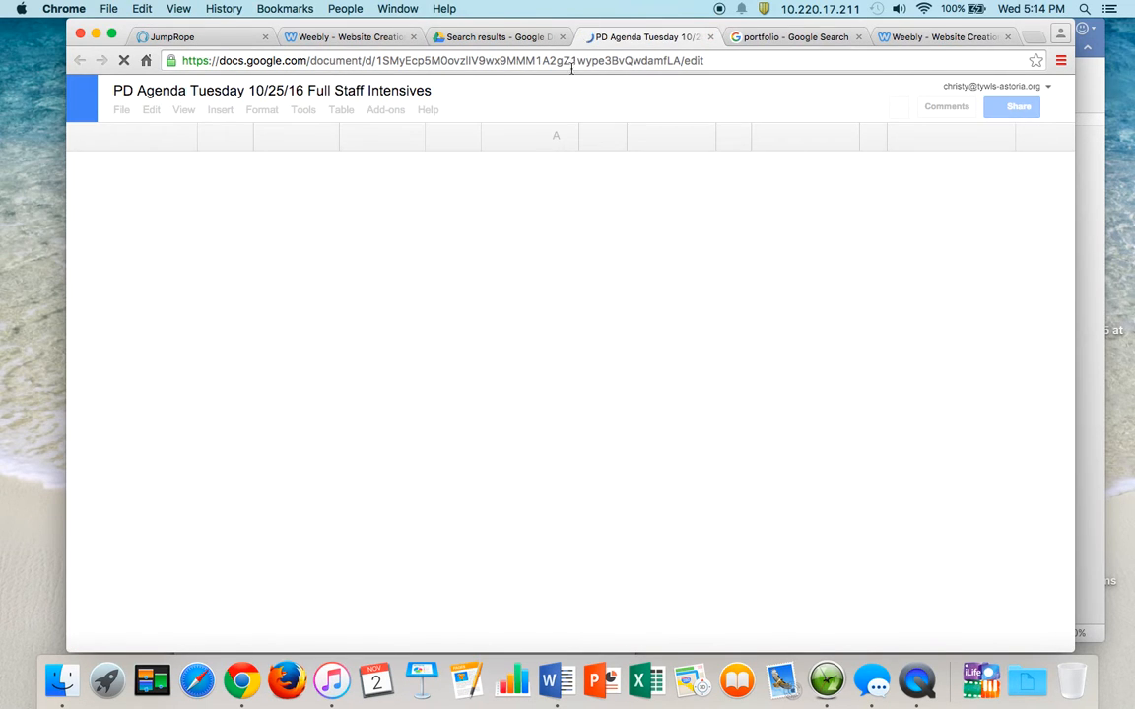
left_click(710, 37)
left_click(964, 37)
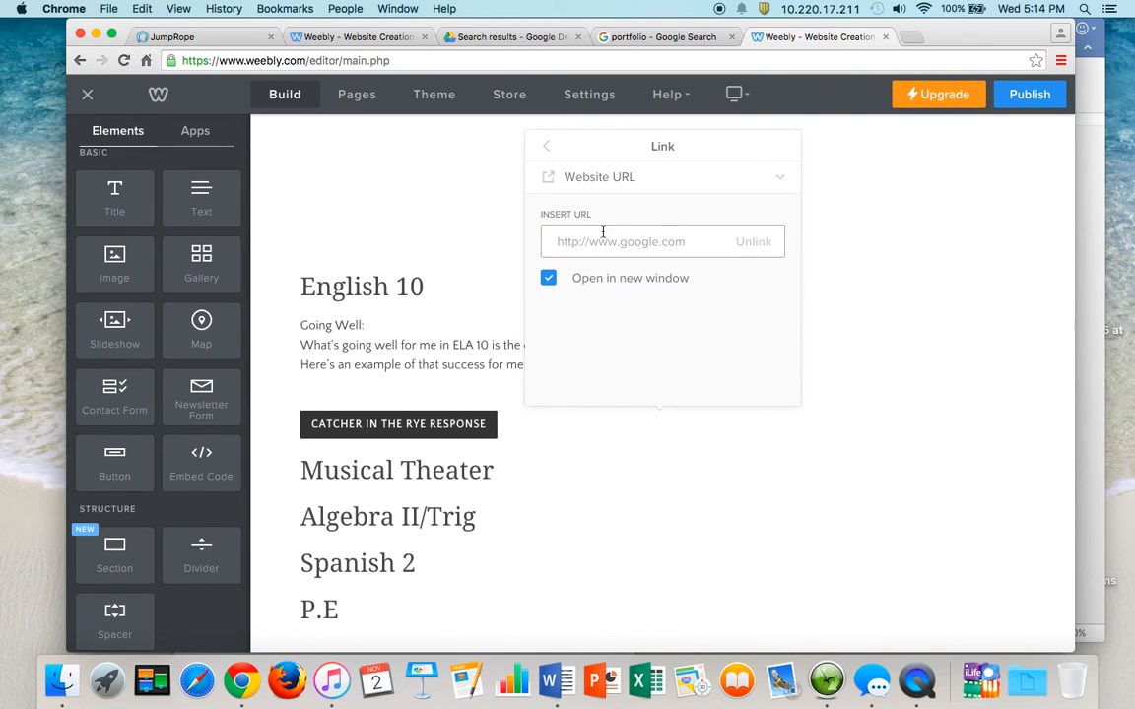
- Close the link settings and remove the empty line after the Going Well reflection
left_click(450, 287)
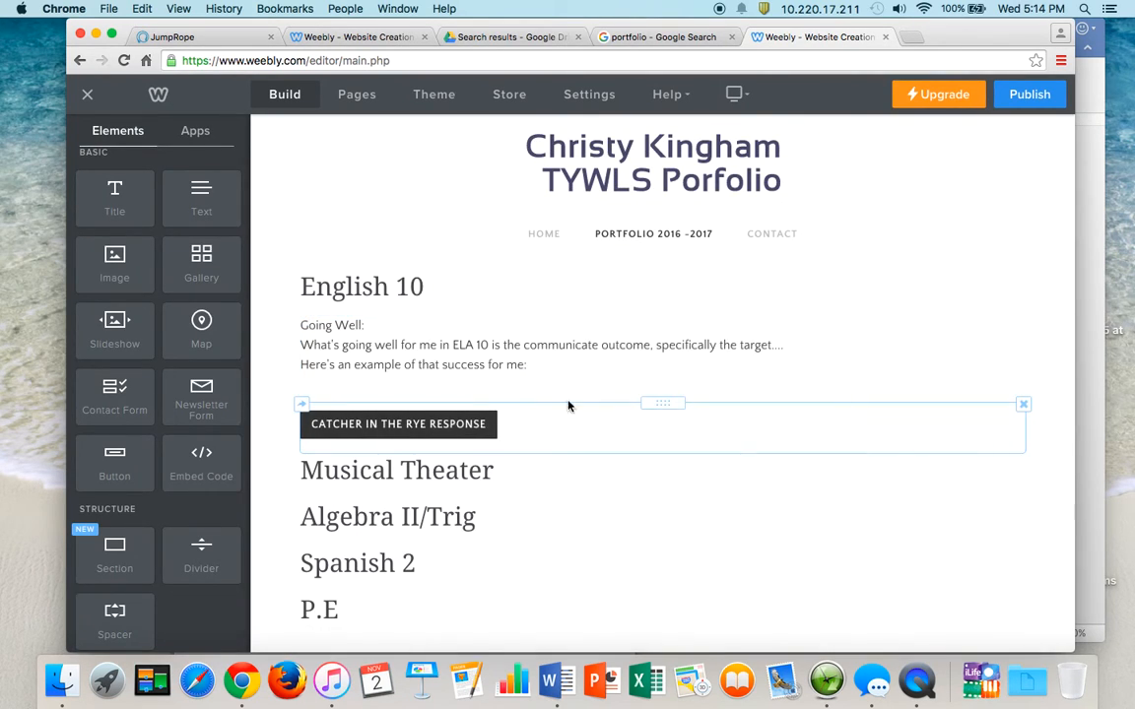
left_click_drag(672, 404, 660, 361)
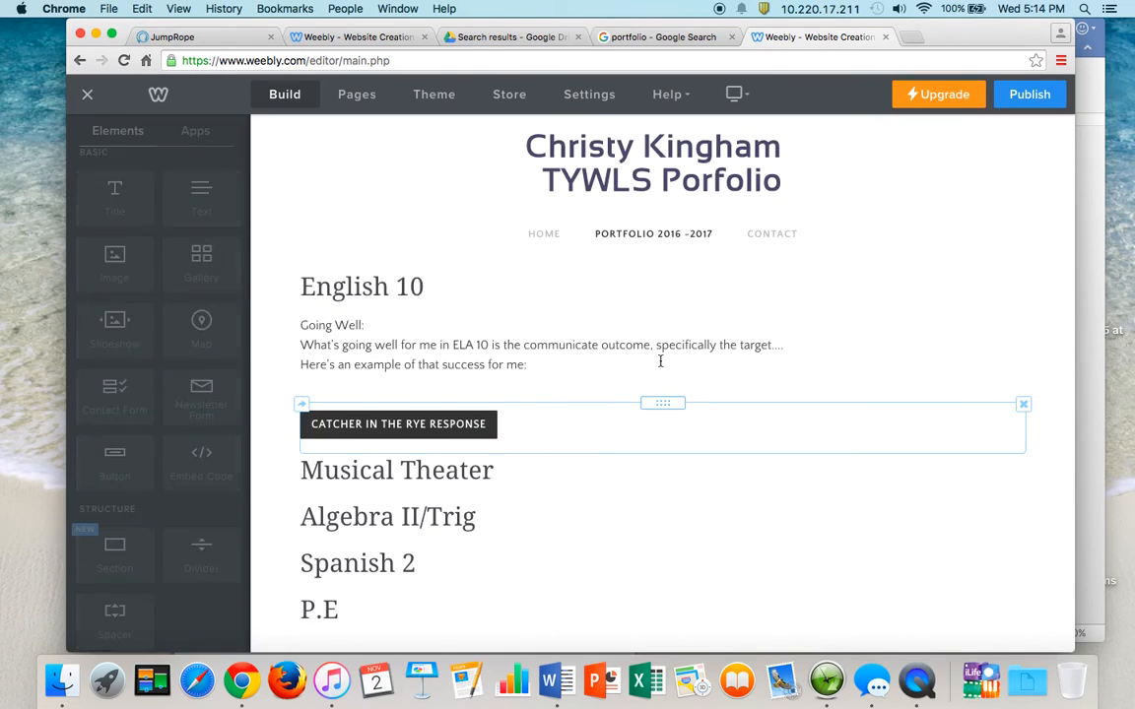
left_click(473, 373)
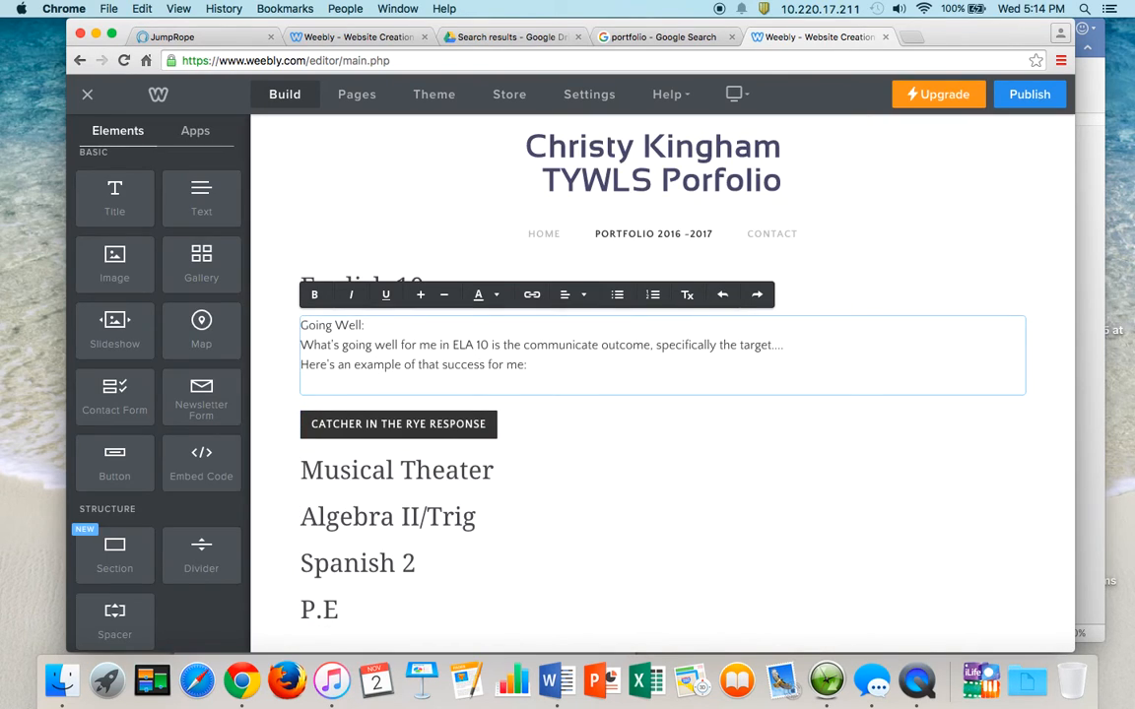
key("BackSpace")
left_click(512, 402)
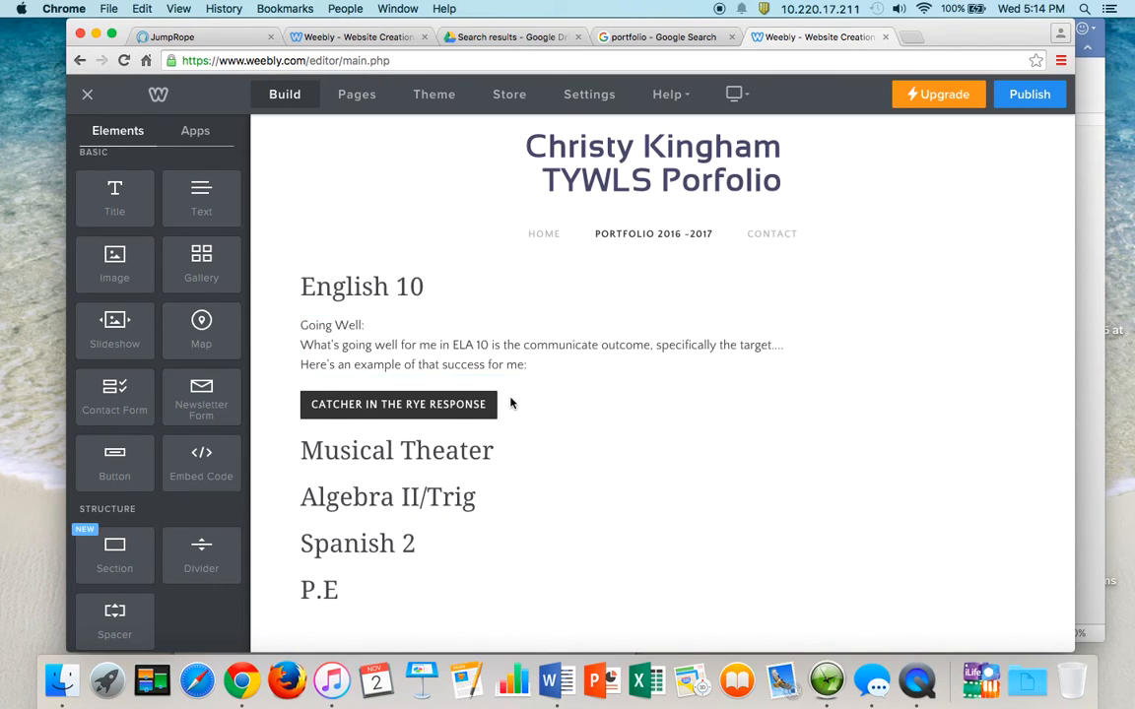
- Add a text block below the button reading 'What I need to work on:', '------', 'Here's an examp'
left_click_drag(176, 177, 536, 422)
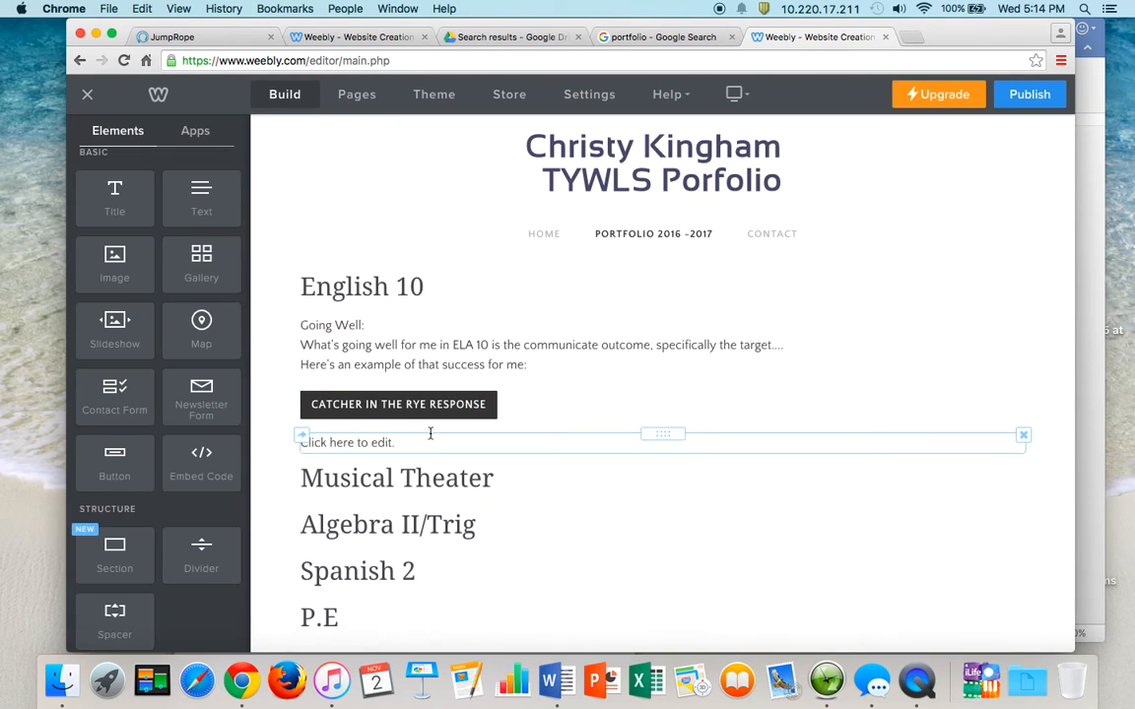
scroll(395, 456, "down", 1)
left_click(372, 386)
type("W")
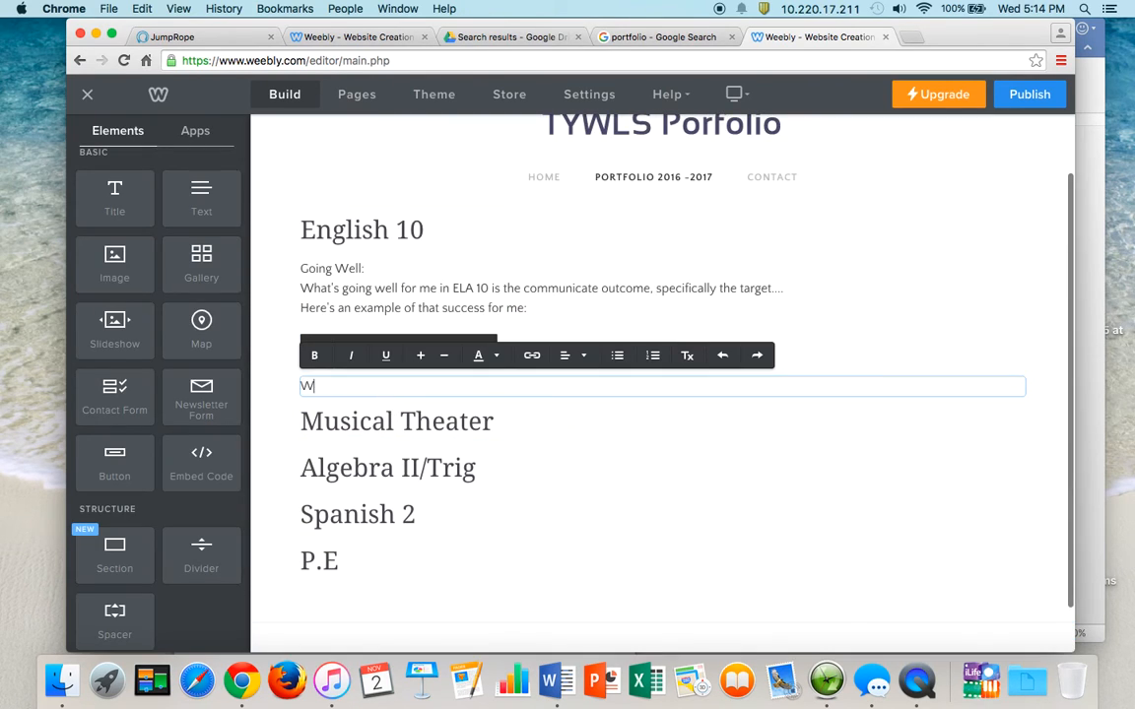
type("hat I need to work on:")
key("Return")
type("------")
key("Return")
type("Here's an example..")
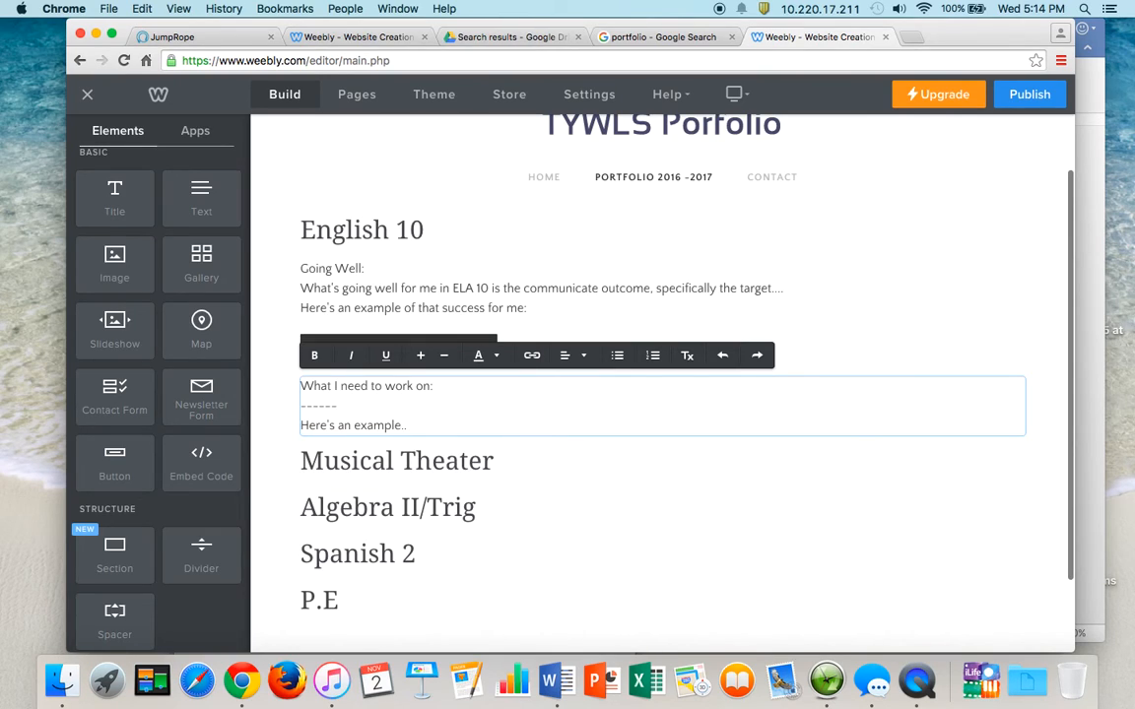
scroll(410, 510, "down", 2)
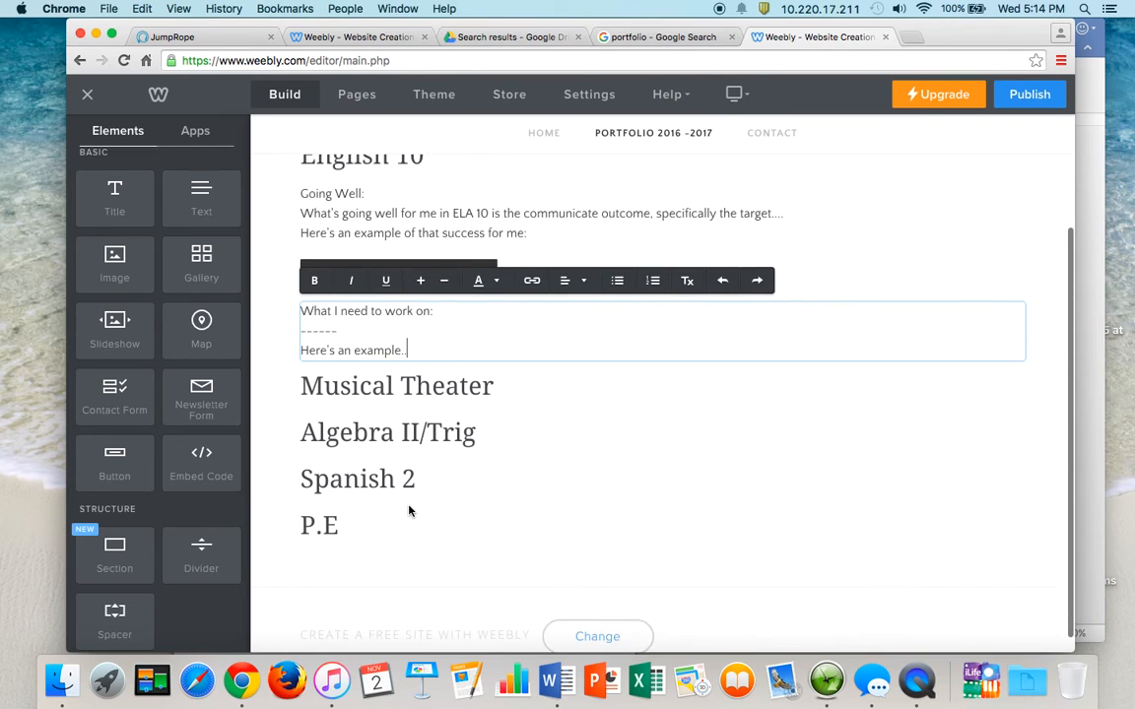
scroll(410, 511, "up", 2)
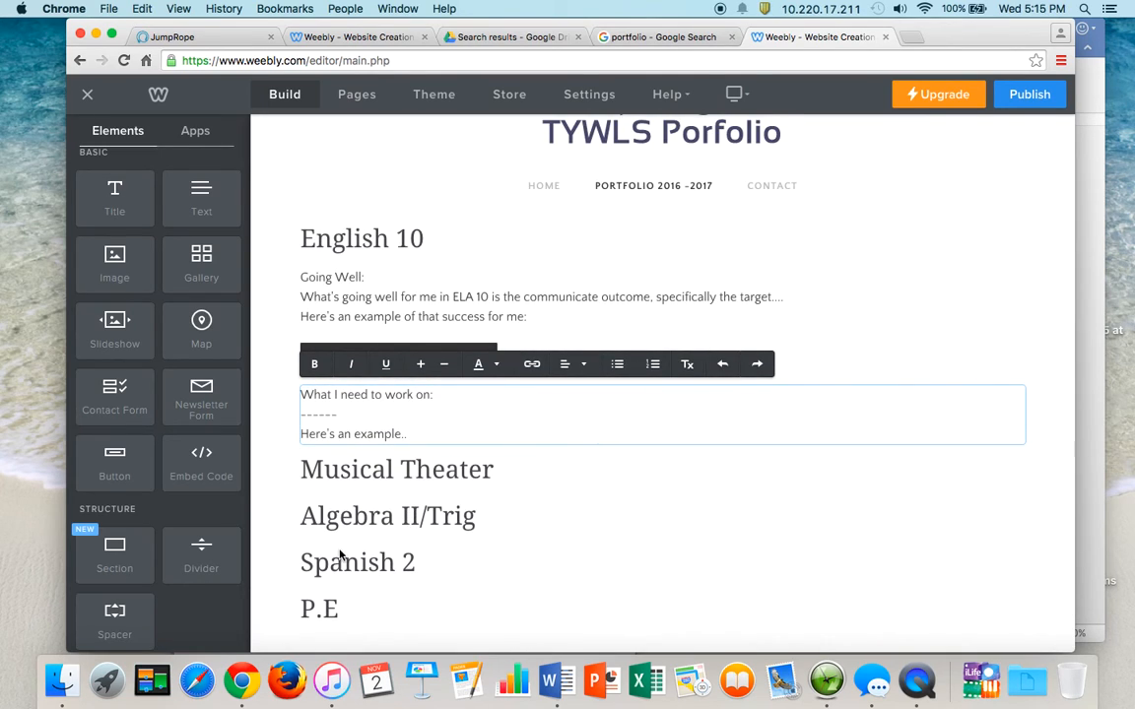
scroll(340, 557, "down", 1)
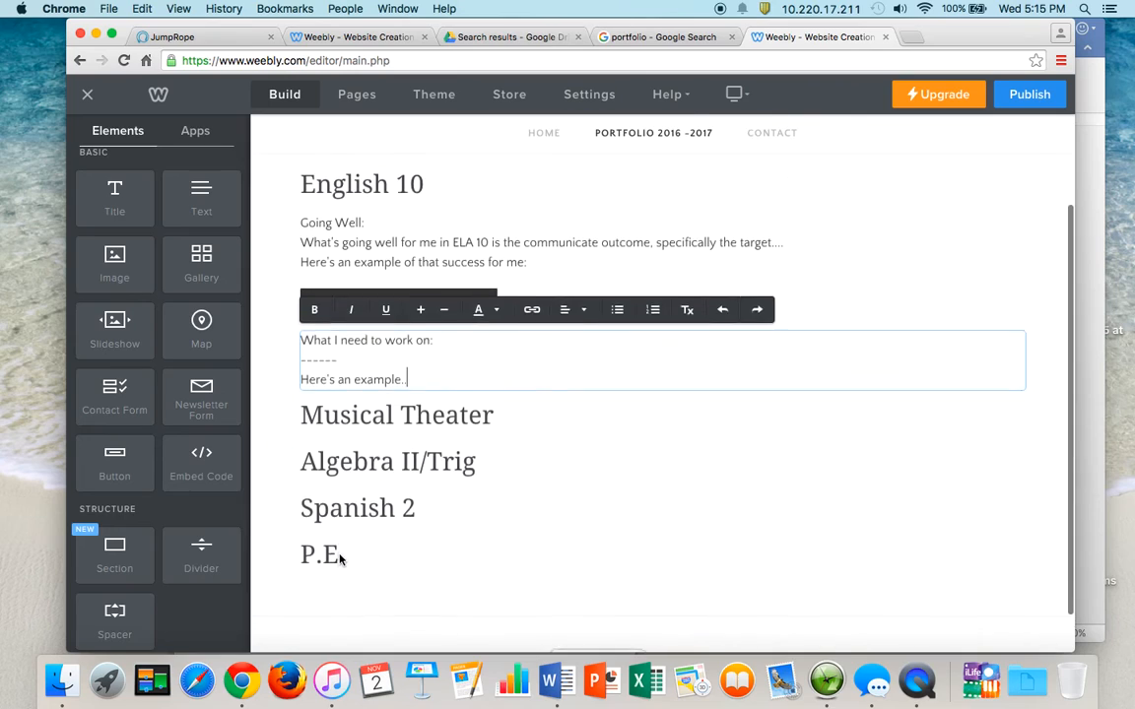
scroll(325, 550, "up", 2)
left_click(635, 303)
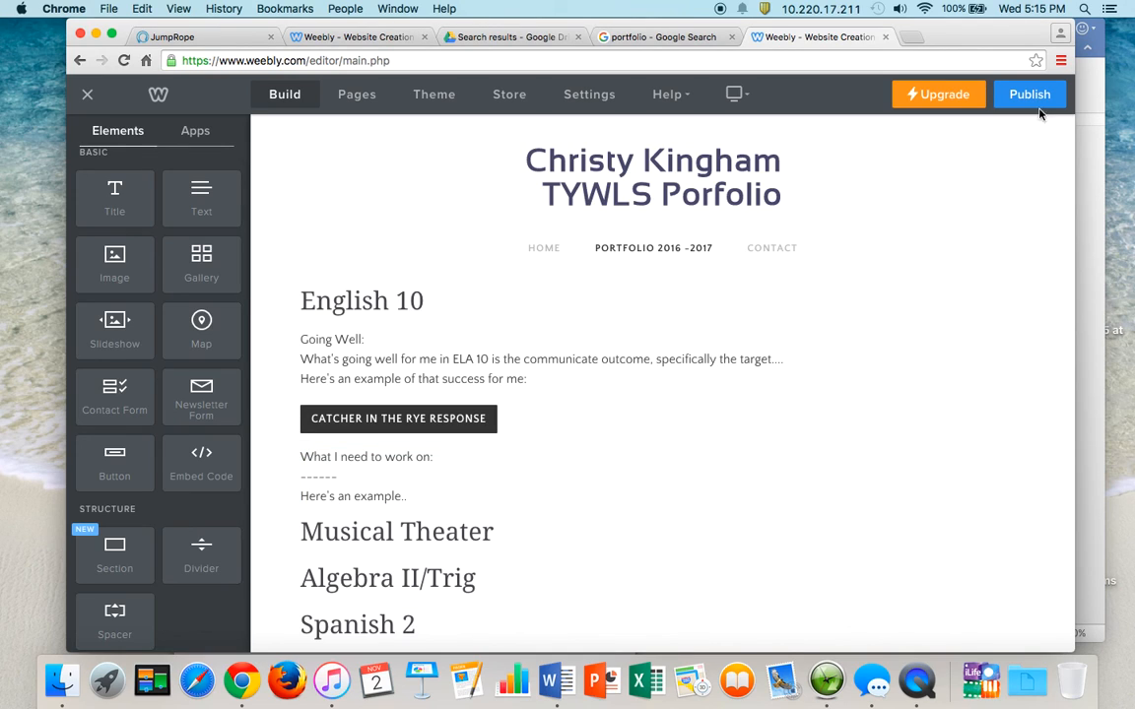
right_click(917, 679)
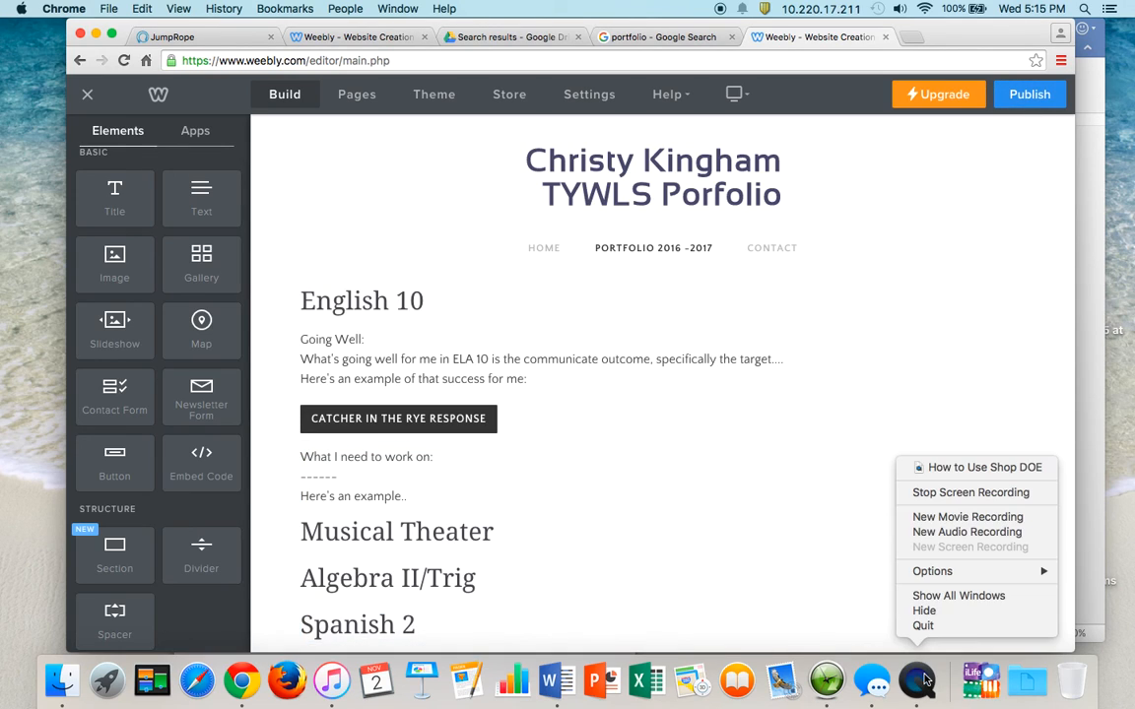